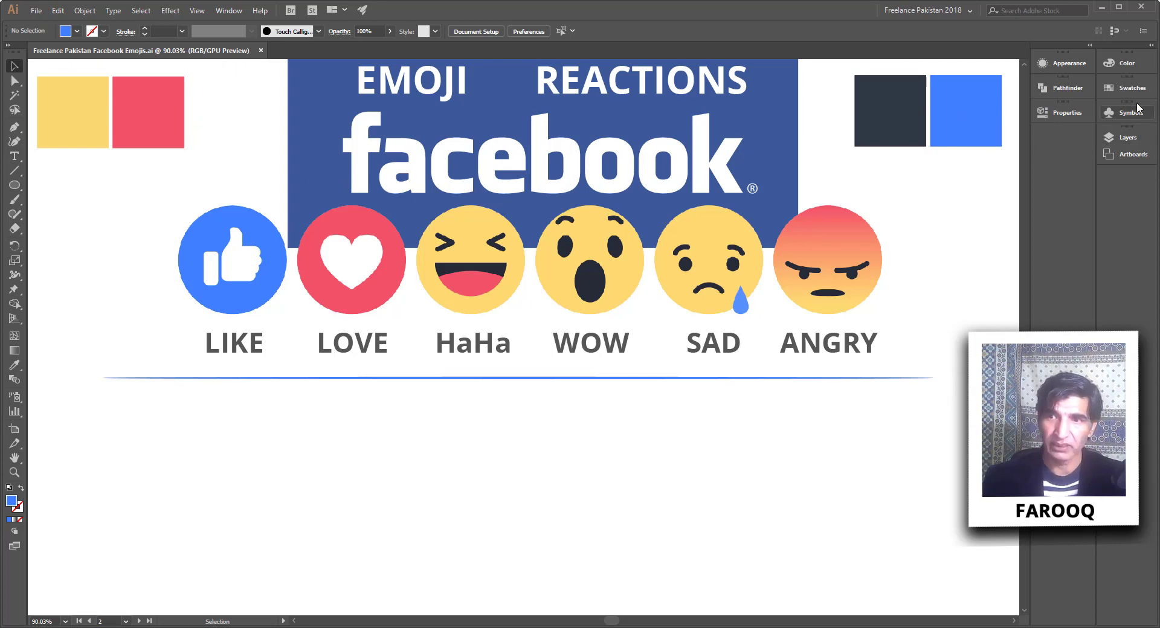
{"action": "left_click", "coordinate": [1127, 87]}
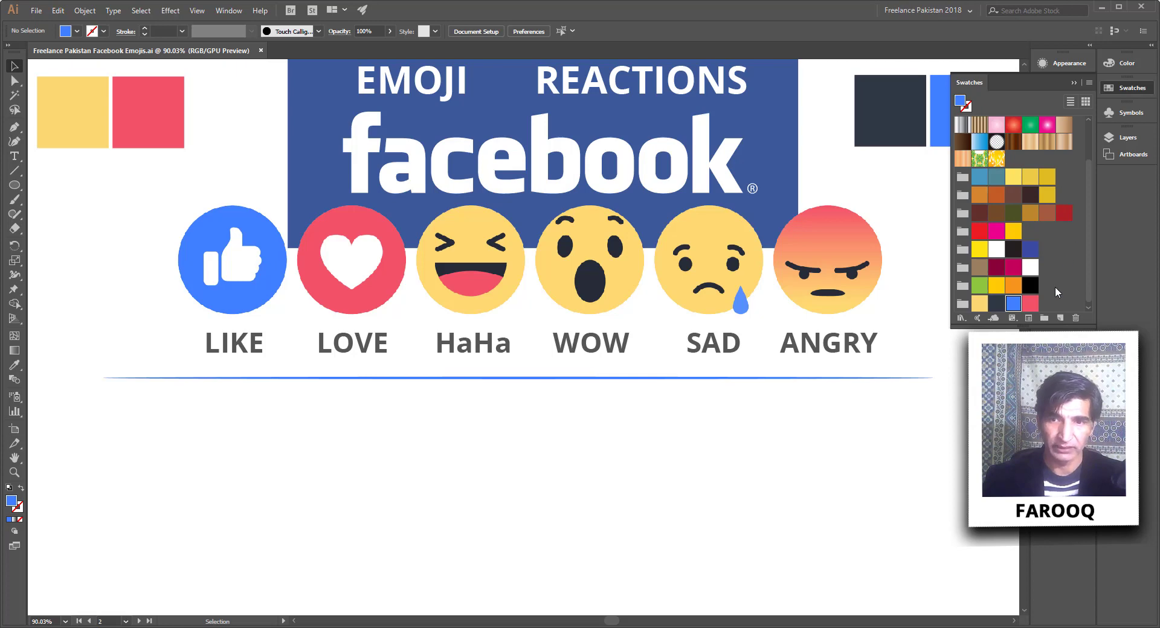
{"action": "left_click", "coordinate": [1047, 303]}
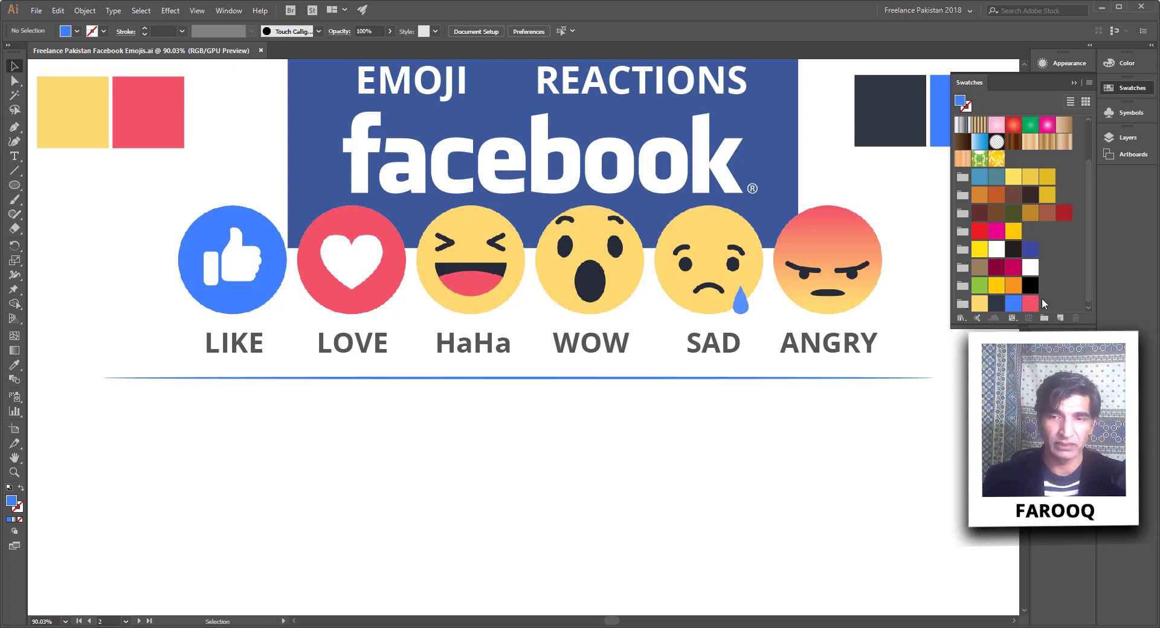
{"action": "left_click", "coordinate": [1132, 88]}
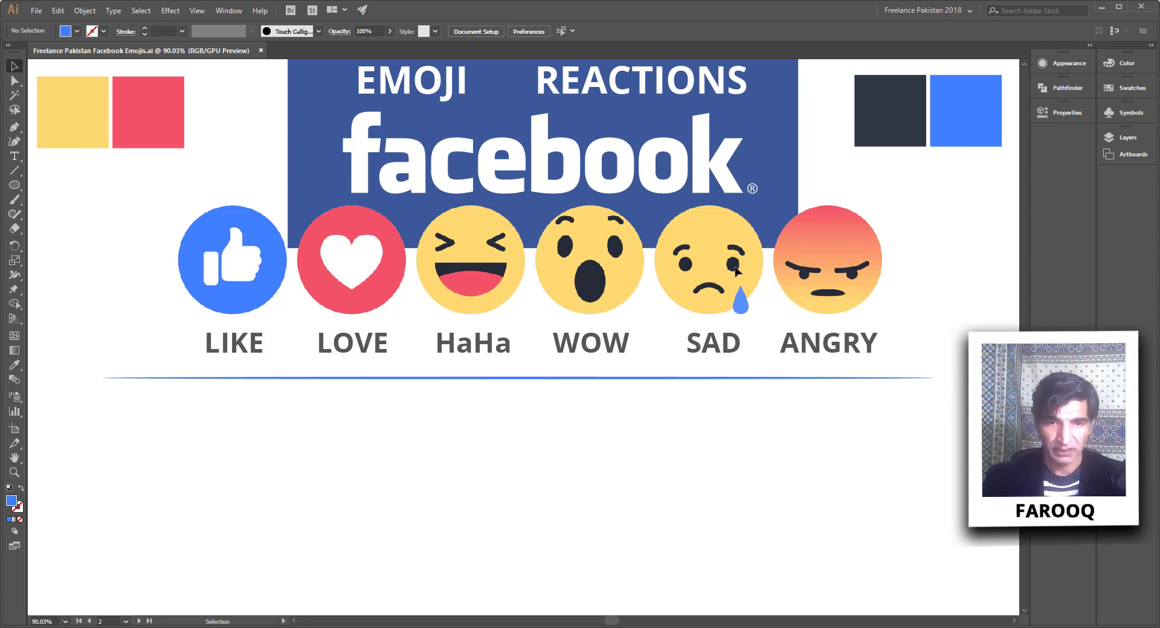
- Draw a blue circle about 229 px in diameter below the LIKE emoji and the dividing line
{"action": "left_click", "coordinate": [15, 185]}
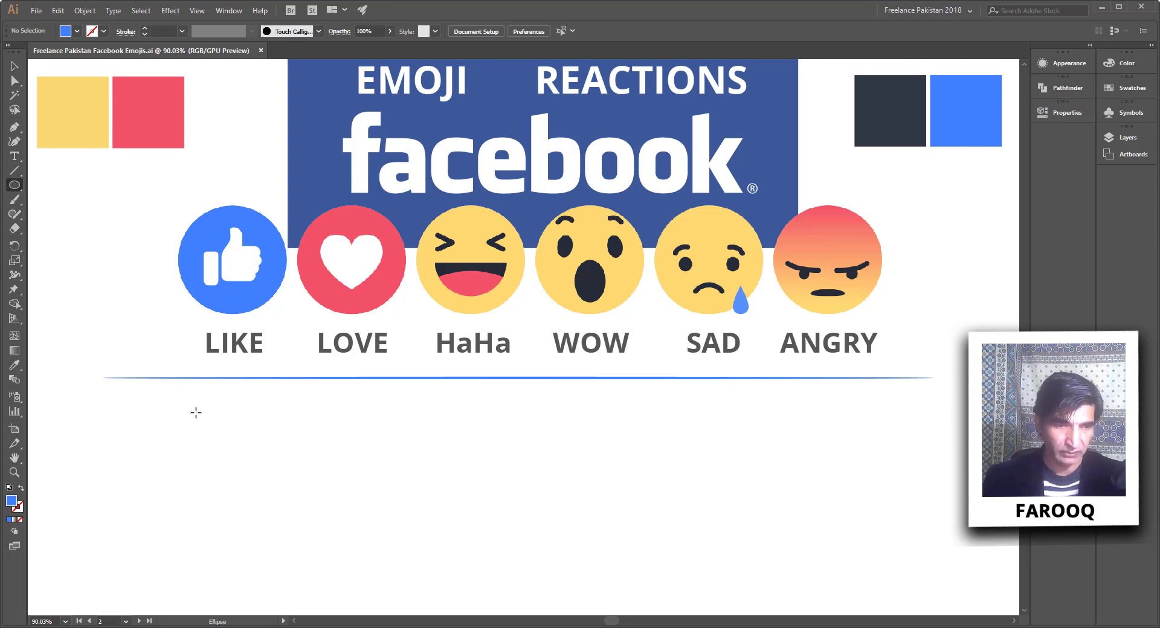
{"action": "left_click_drag", "start_coordinate": [195, 411], "coordinate": [285, 542]}
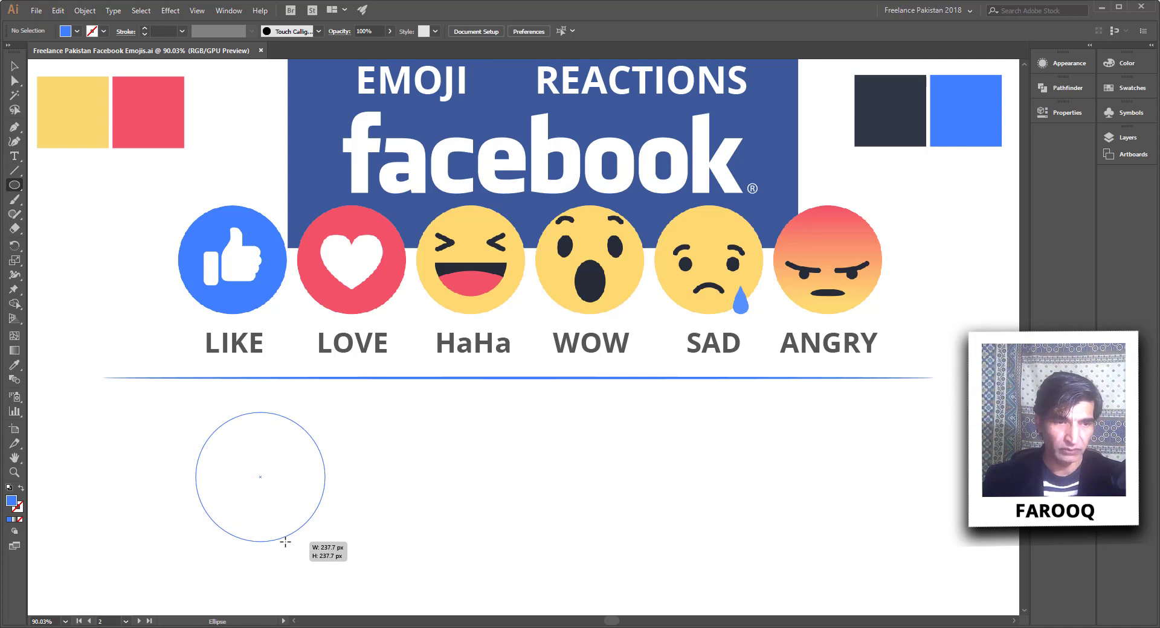
{"action": "left_click_drag", "start_coordinate": [285, 542], "coordinate": [222, 527]}
{"action": "left_click", "coordinate": [11, 67]}
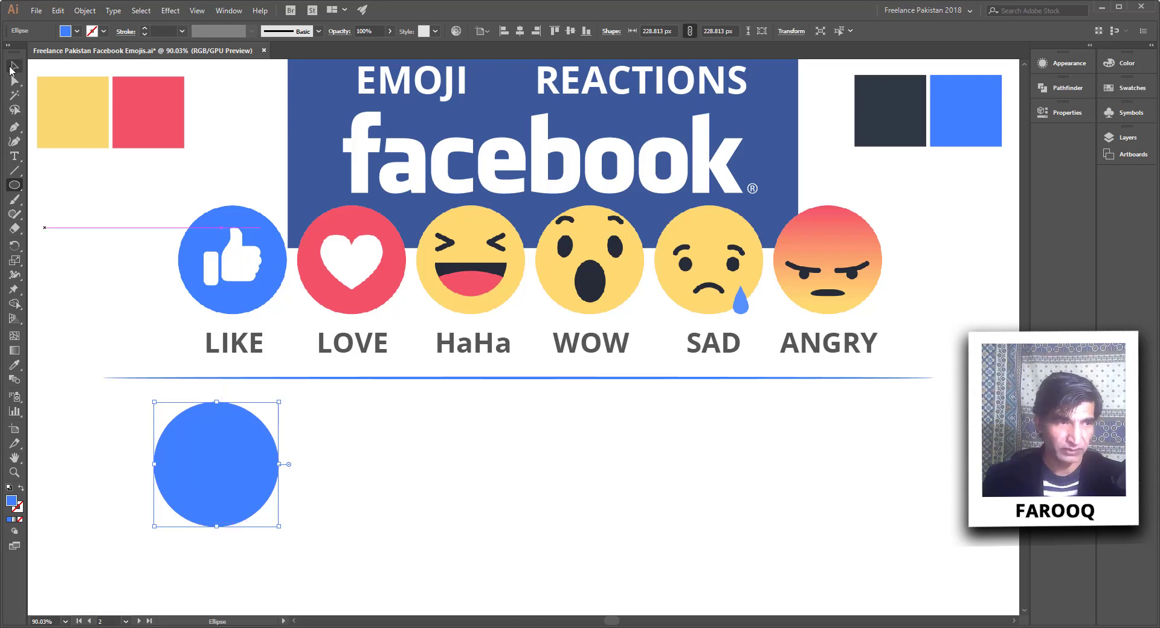
{"action": "left_click", "coordinate": [302, 448]}
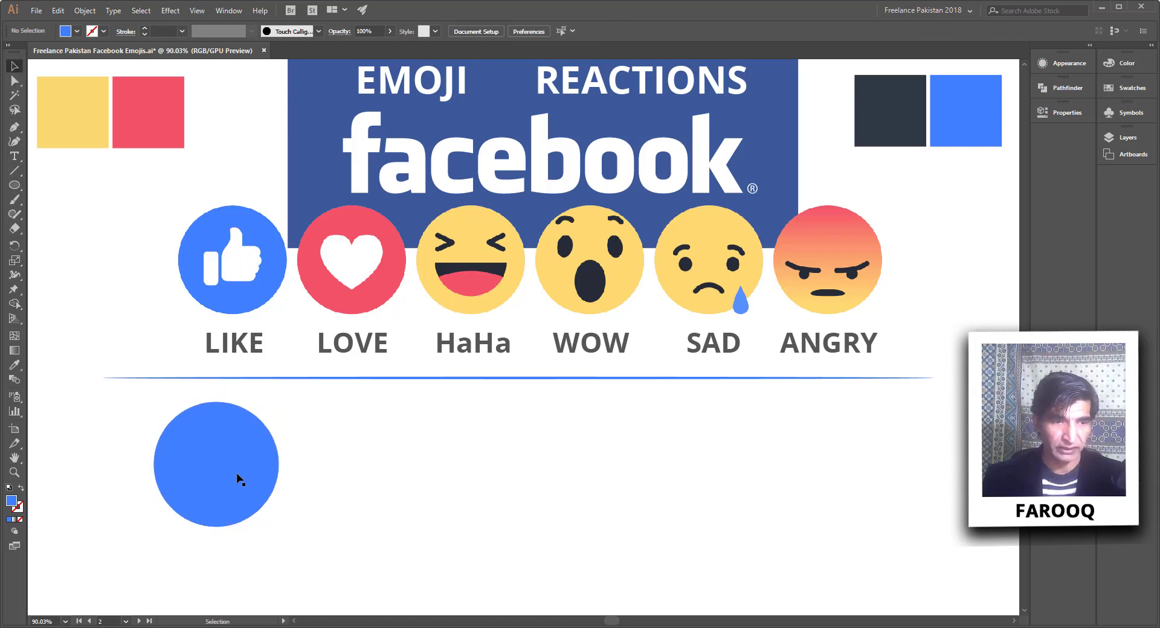
- Duplicate the blue circle horizontally at about 246 px intervals to make an evenly spaced row of six circles
{"action": "left_click", "coordinate": [237, 478]}
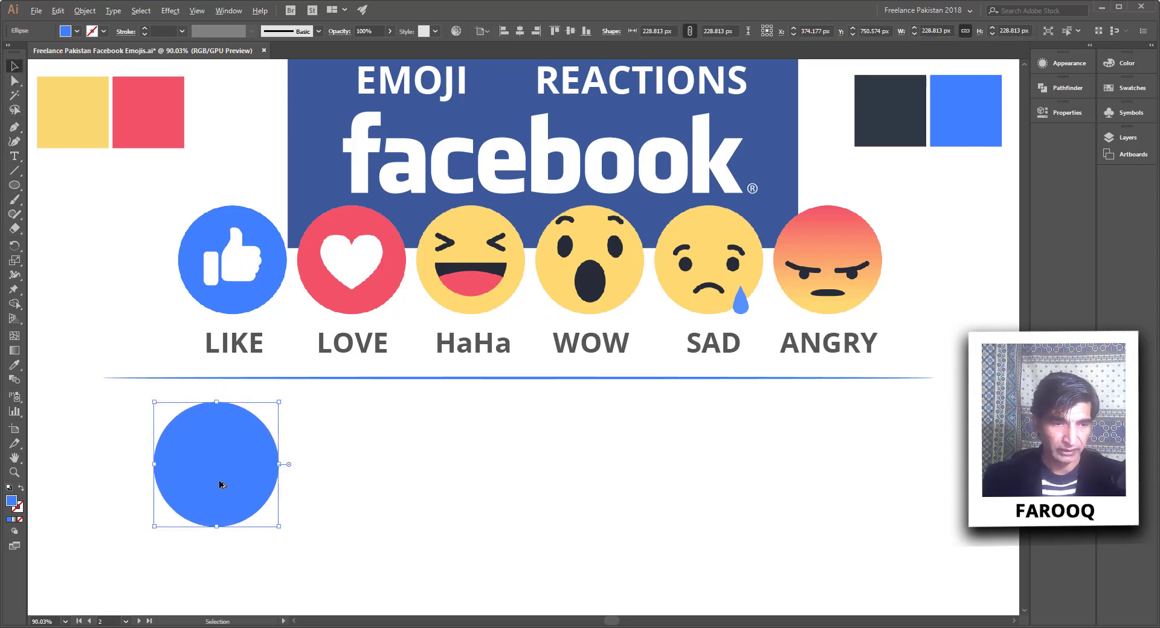
{"action": "left_click_drag", "start_coordinate": [220, 484], "coordinate": [355, 486]}
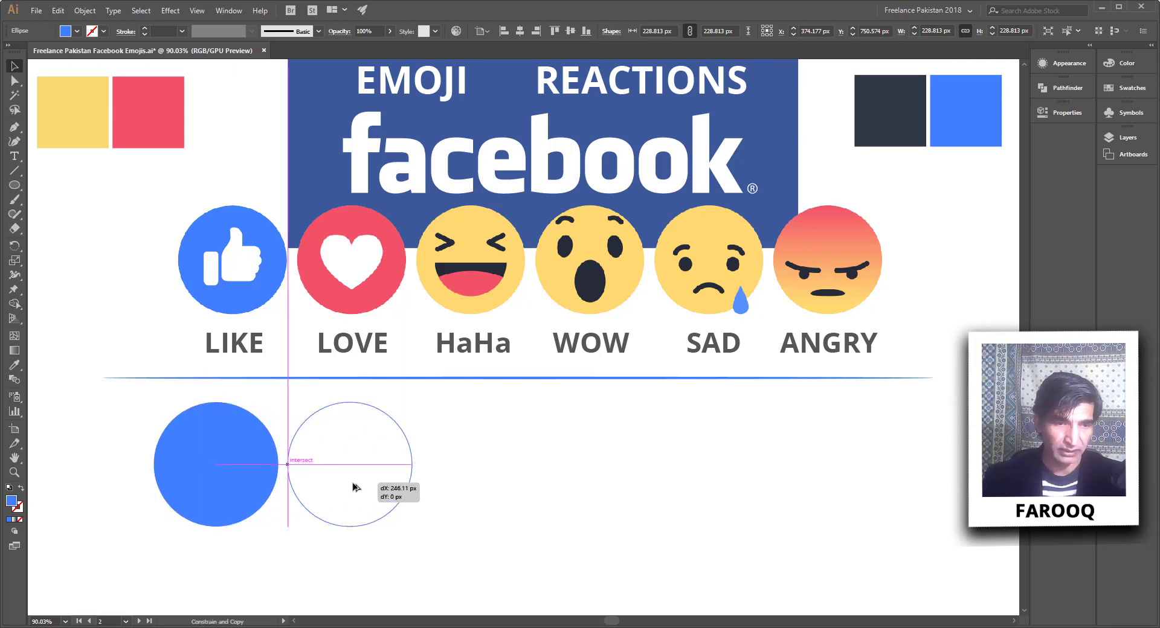
{"action": "left_click_drag", "start_coordinate": [355, 487], "coordinate": [353, 485]}
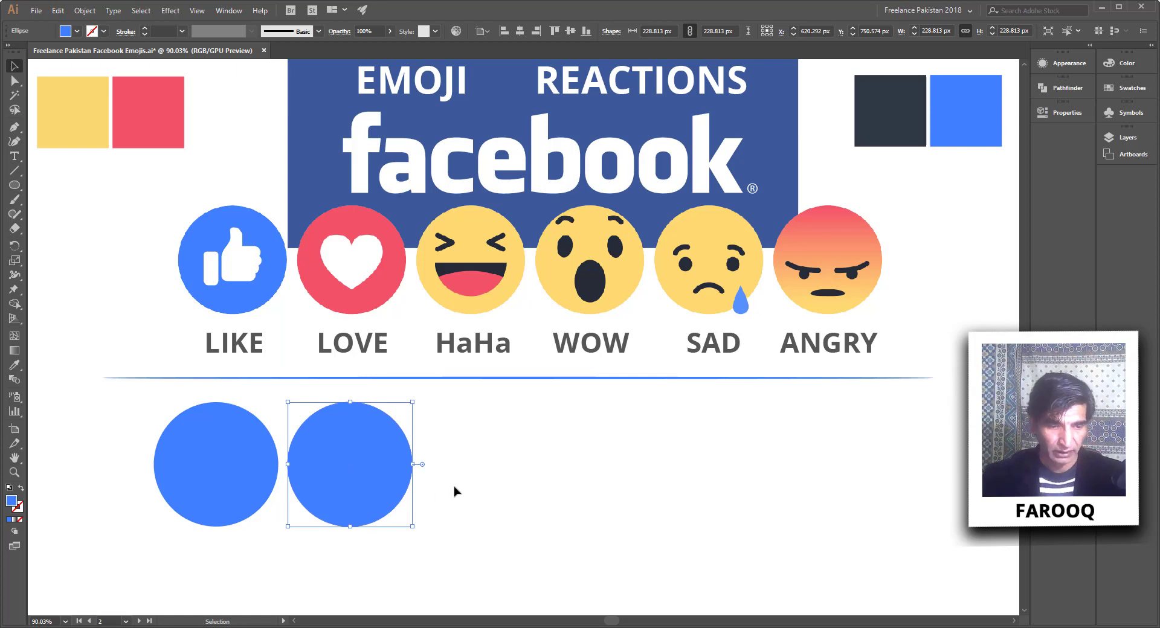
{"action": "key", "text": "ctrl+d"}
{"action": "key", "text": "ctrl+d"}
{"action": "key", "text": "ctrl+d"}
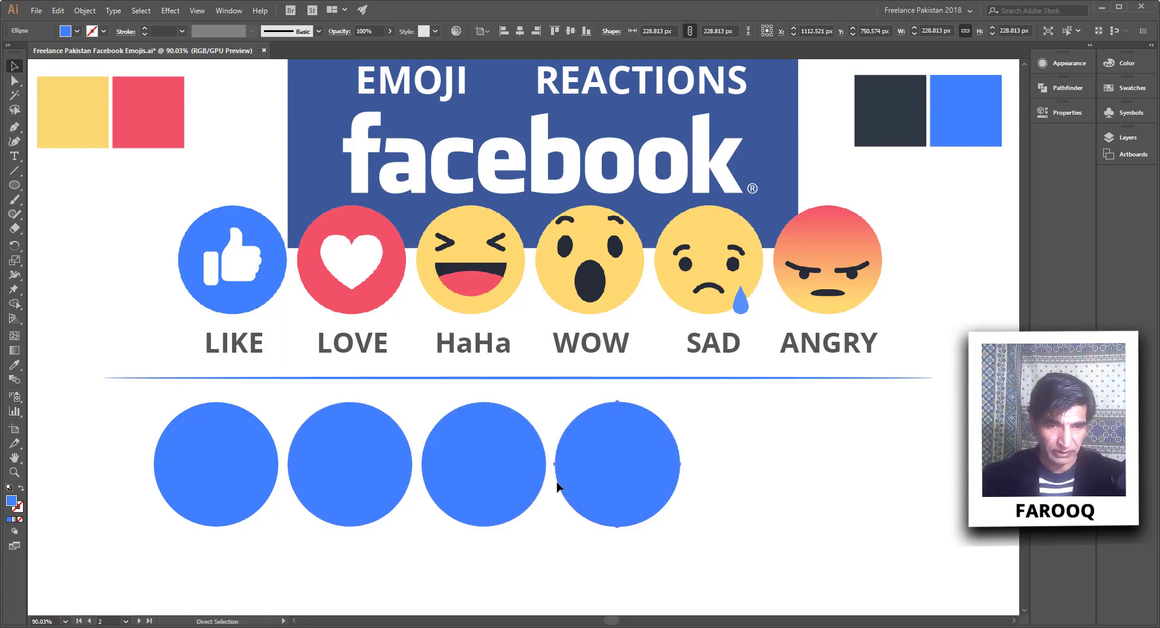
{"action": "key", "text": "ctrl+d"}
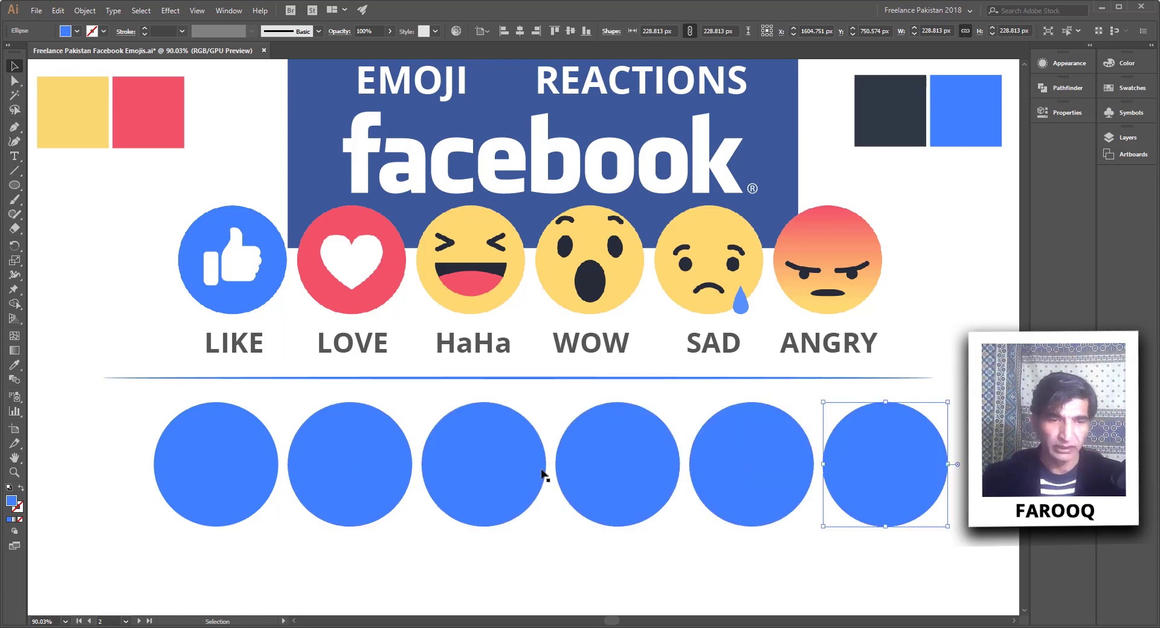
{"action": "left_click", "coordinate": [904, 552]}
{"action": "left_click_drag", "start_coordinate": [921, 549], "coordinate": [168, 461]}
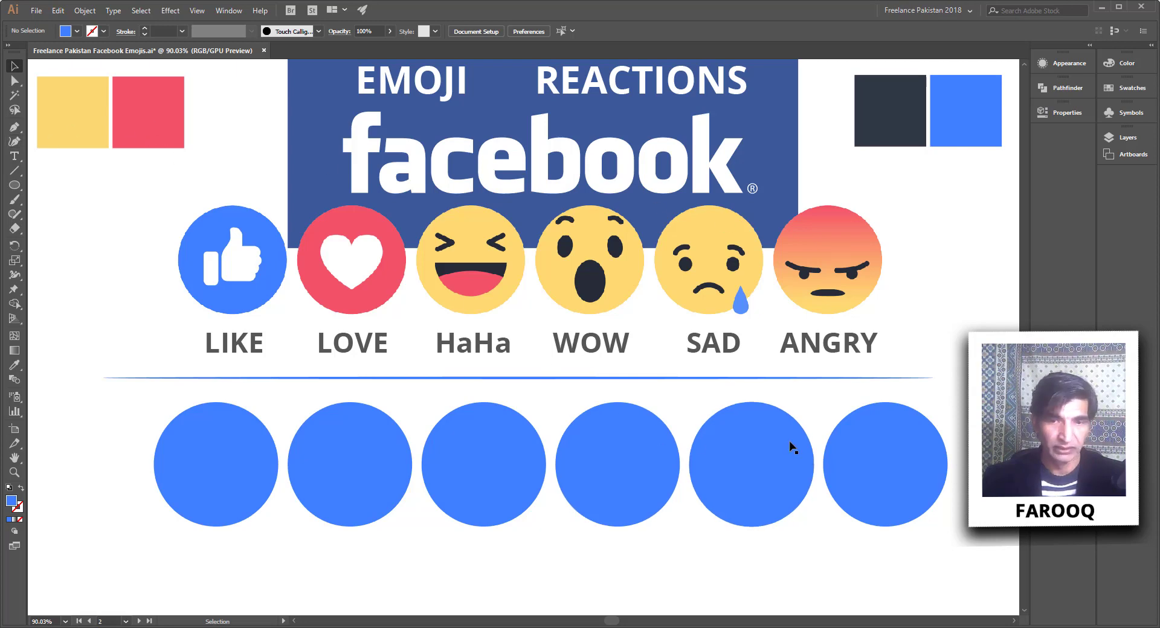
- Apply a linear gradient fill to the sixth circle, below the ANGRY emoji
{"action": "left_click", "coordinate": [875, 453]}
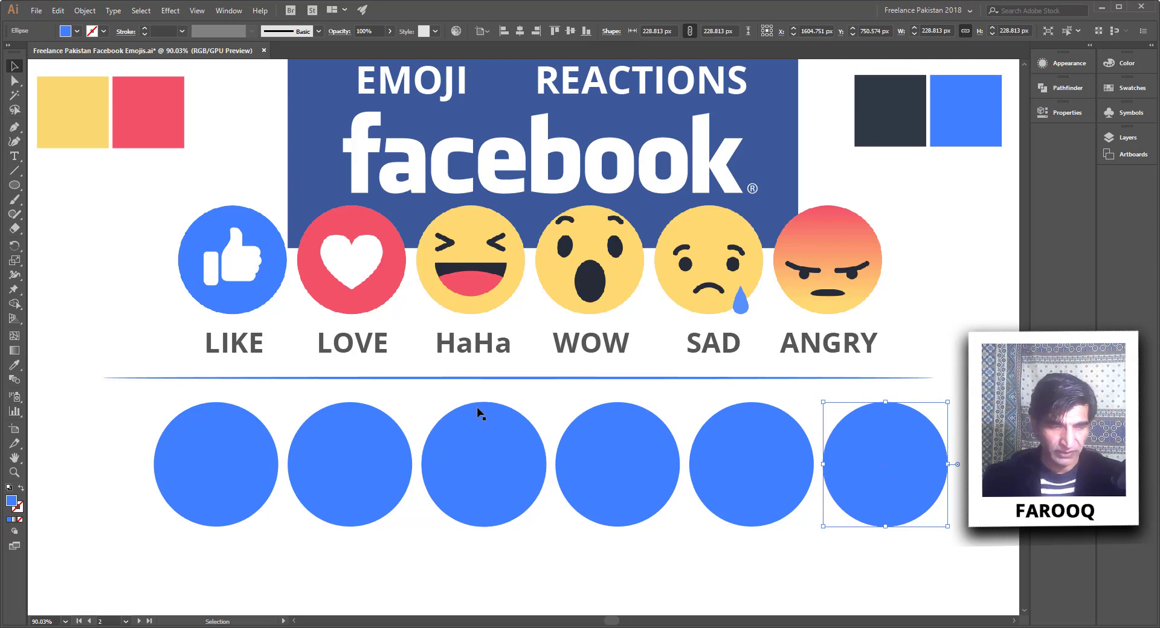
{"action": "key", "text": "g"}
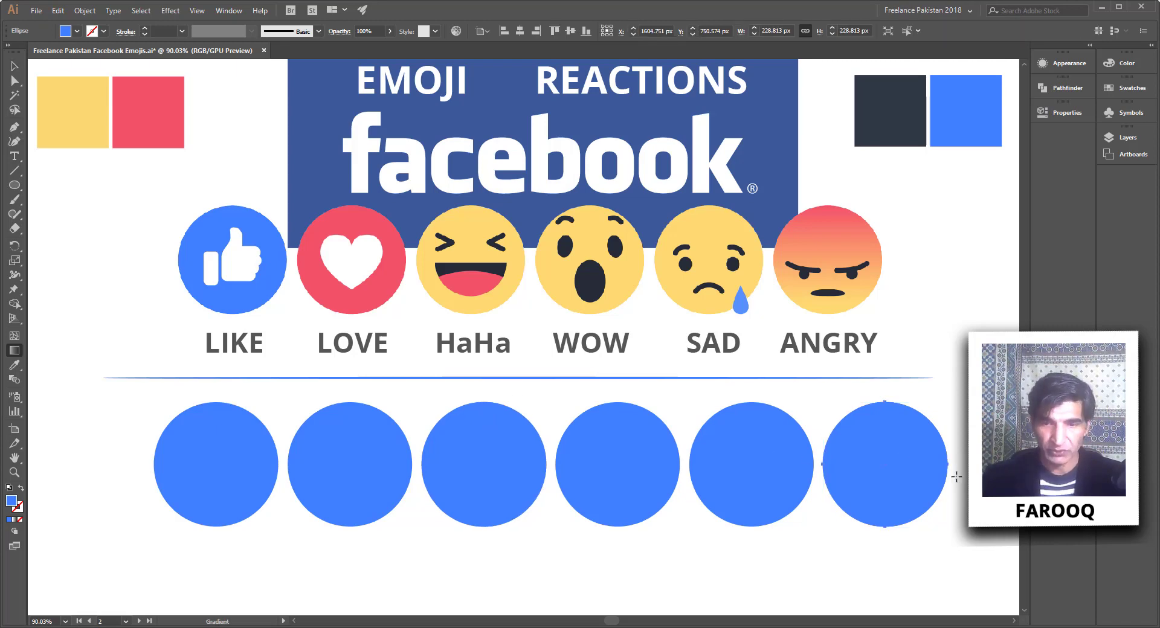
{"action": "left_click_drag", "start_coordinate": [881, 422], "coordinate": [931, 510]}
{"action": "left_click_drag", "start_coordinate": [917, 437], "coordinate": [918, 510]}
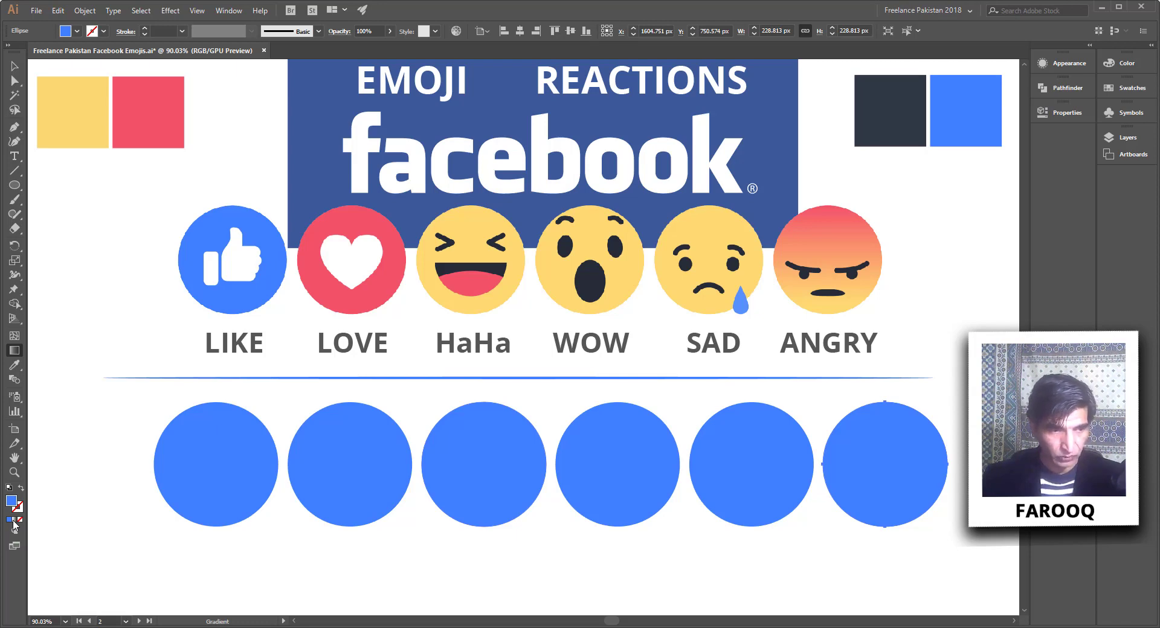
{"action": "left_click", "coordinate": [14, 519]}
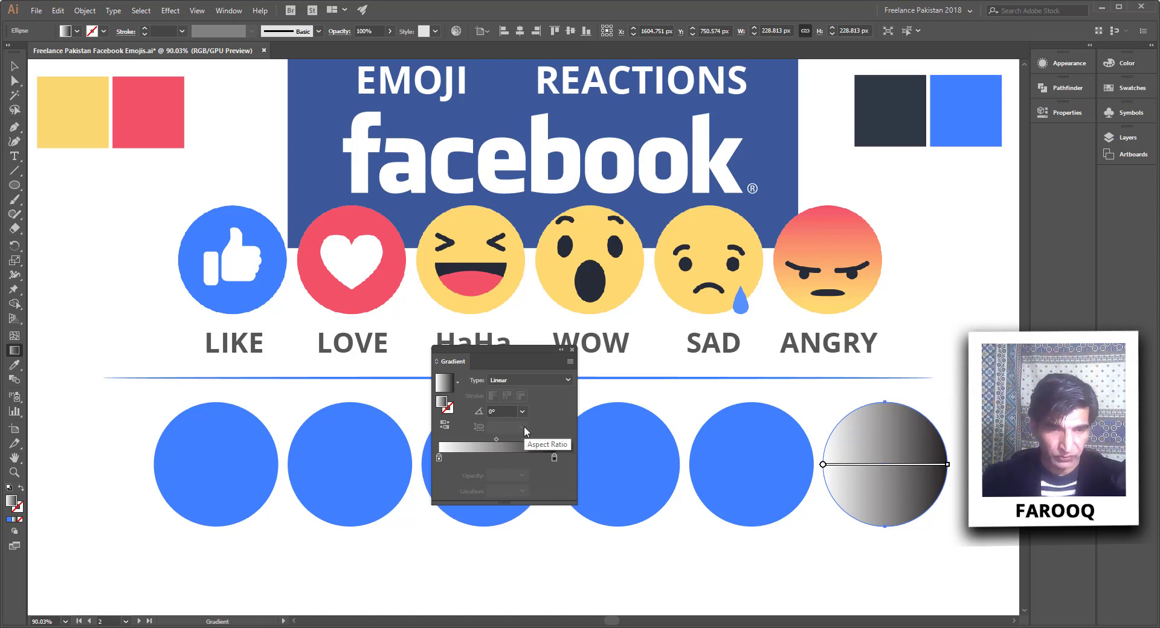
{"action": "left_click_drag", "start_coordinate": [535, 350], "coordinate": [543, 163]}
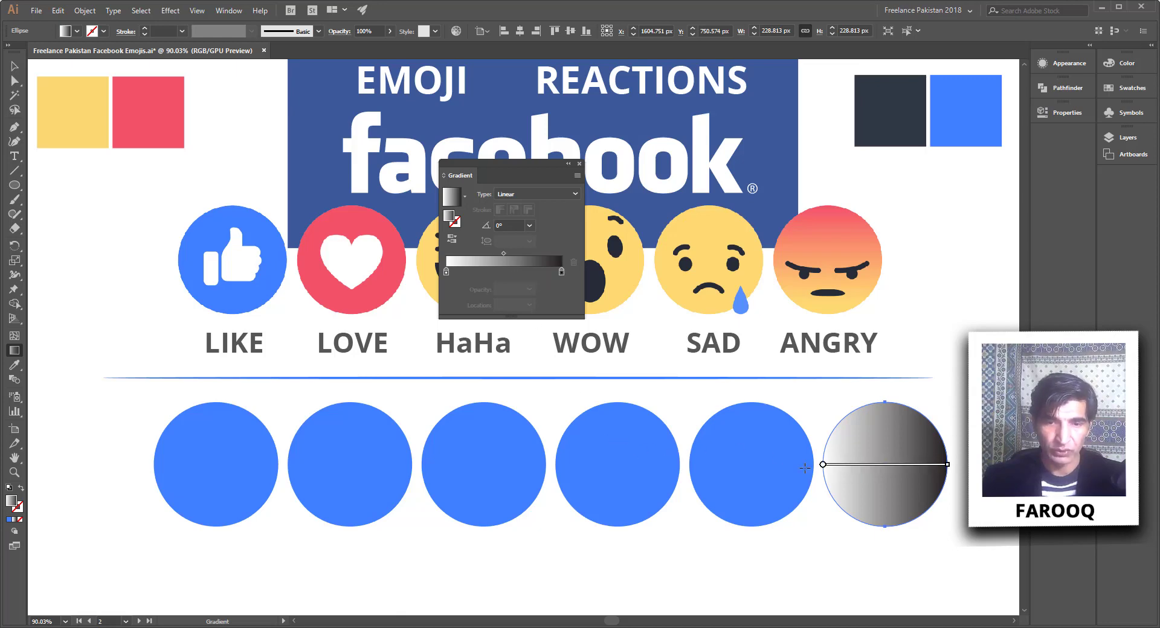
- Set the gradient's start stop to the yellow swatch R=251 G=215 B=113 and its end stop to the red swatch R=242 G=82 B=104
{"action": "left_click", "coordinate": [447, 273]}
{"action": "double_click", "coordinate": [446, 273]}
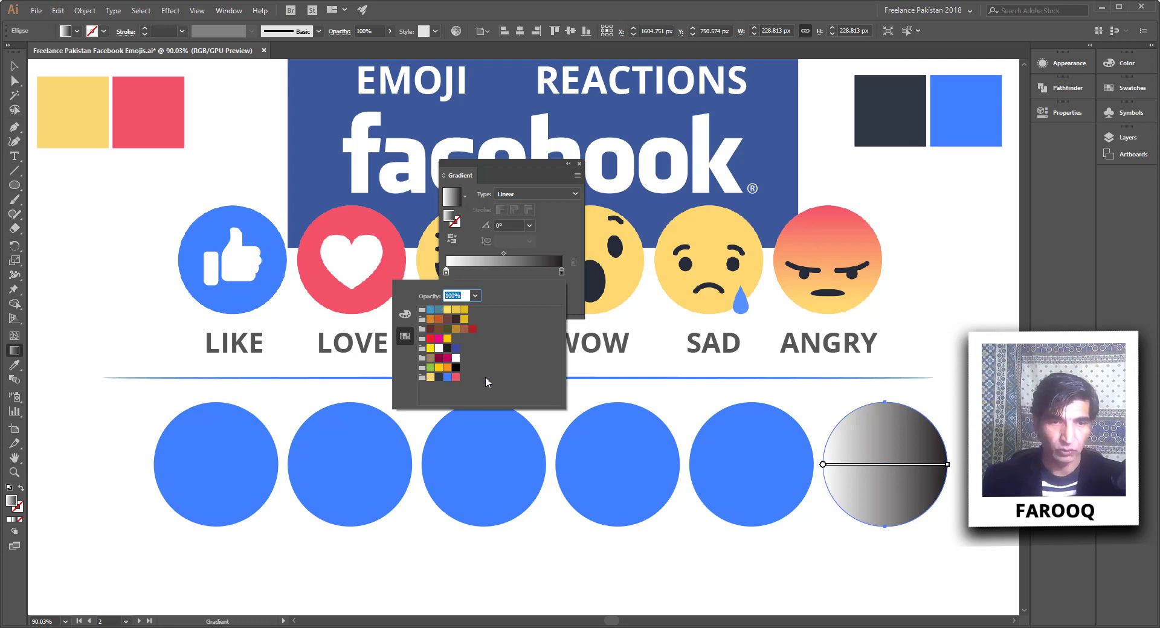
{"action": "left_click", "coordinate": [430, 377]}
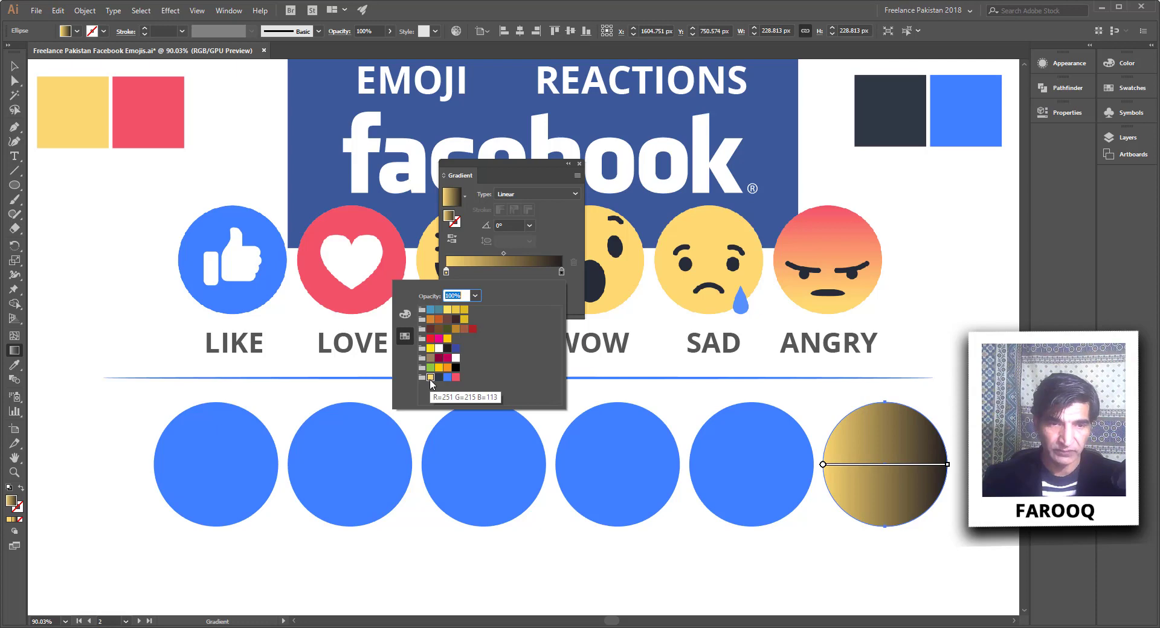
{"action": "double_click", "coordinate": [563, 273]}
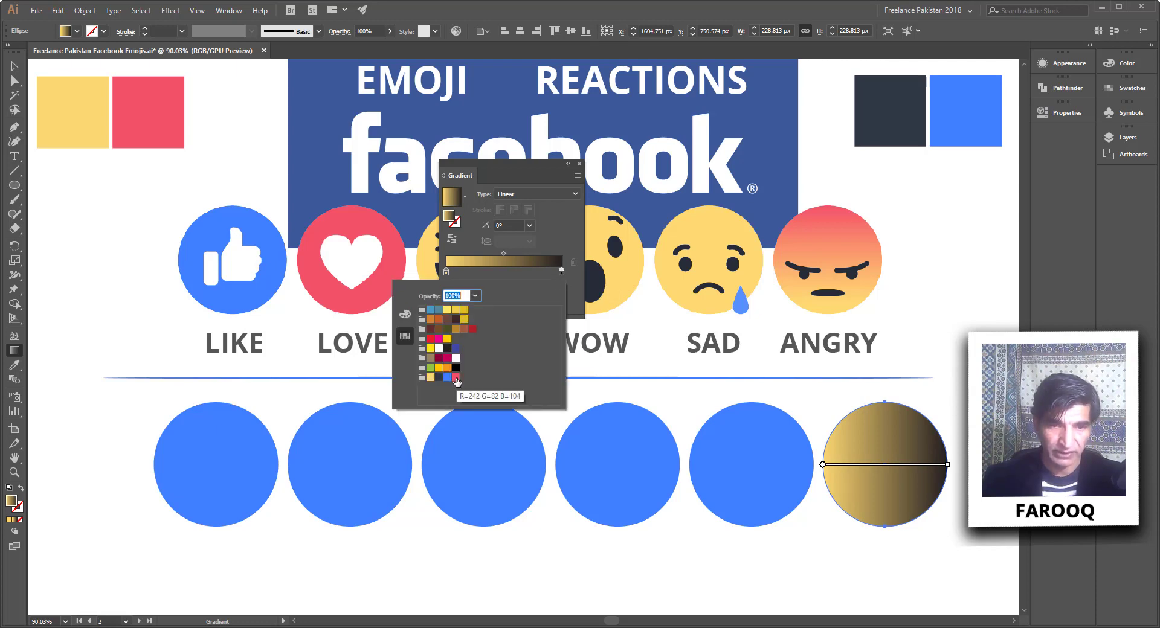
{"action": "left_click", "coordinate": [457, 379]}
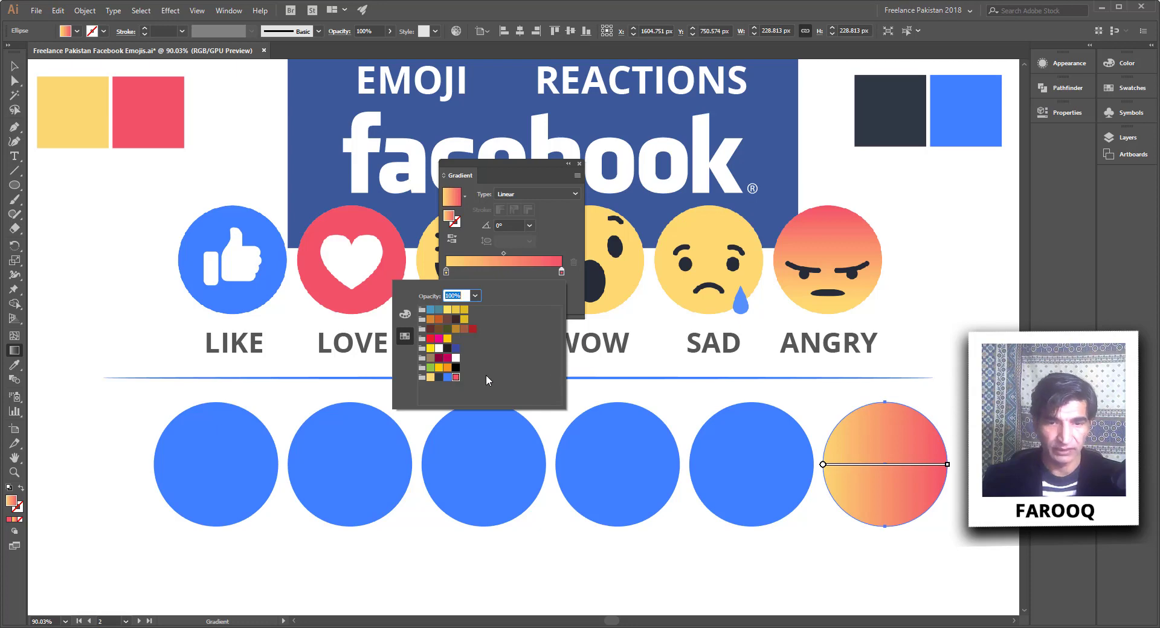
{"action": "left_click", "coordinate": [566, 234]}
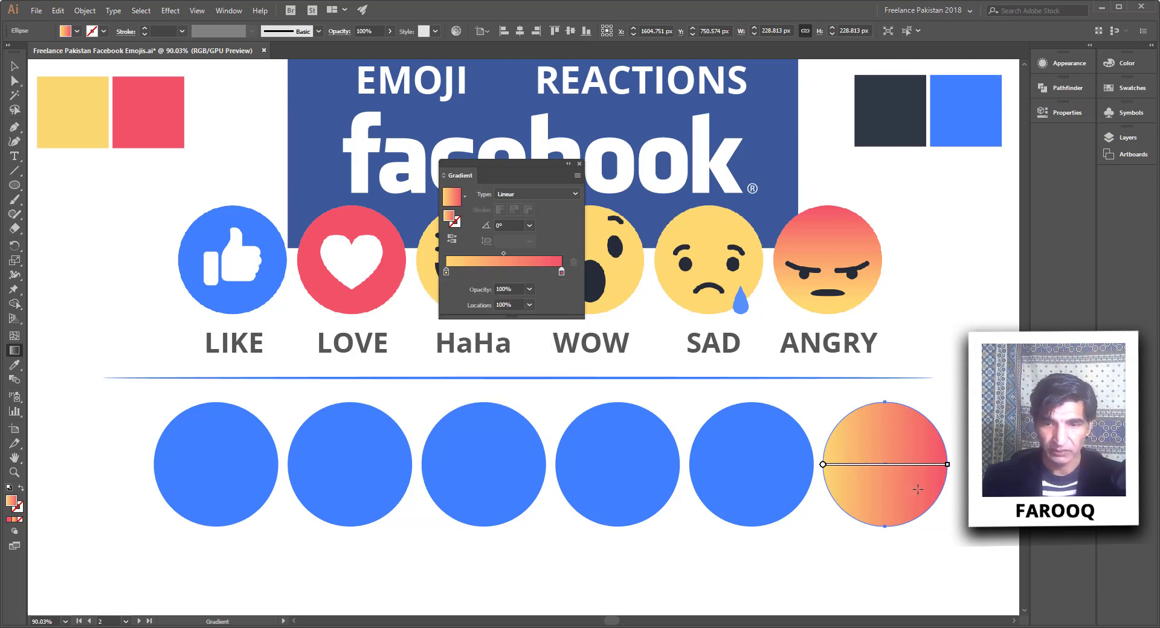
- Set the sixth circle's gradient angle to 90° so that red is at its top, and deselect the circle
{"action": "mouse_move", "coordinate": [915, 464]}
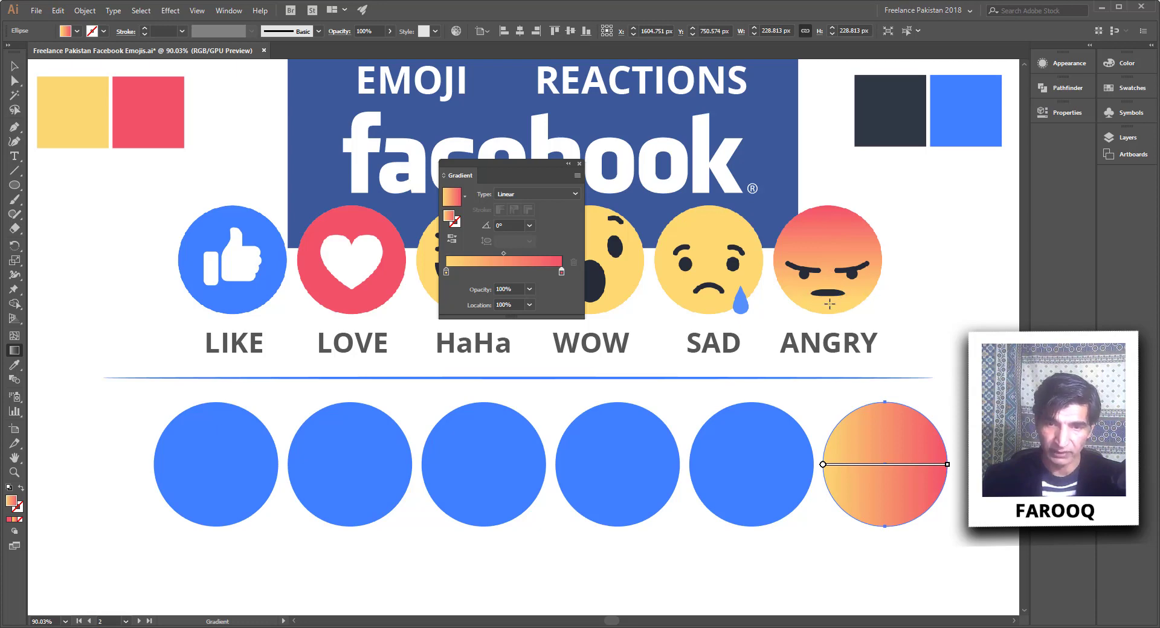
{"action": "left_click", "coordinate": [530, 226]}
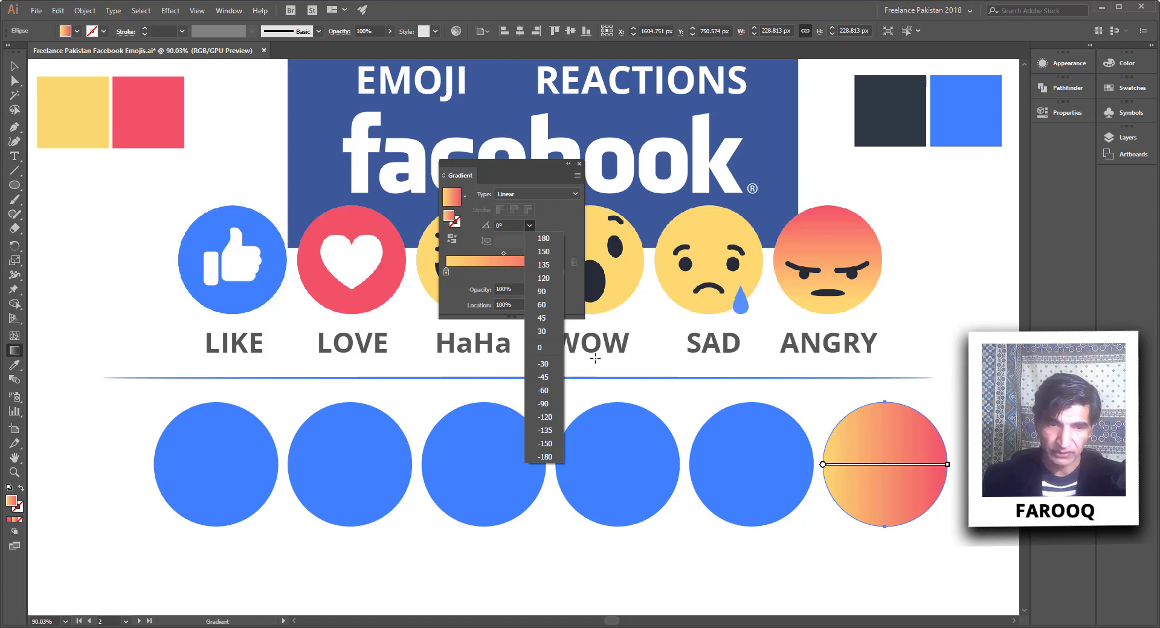
{"action": "left_click", "coordinate": [546, 408]}
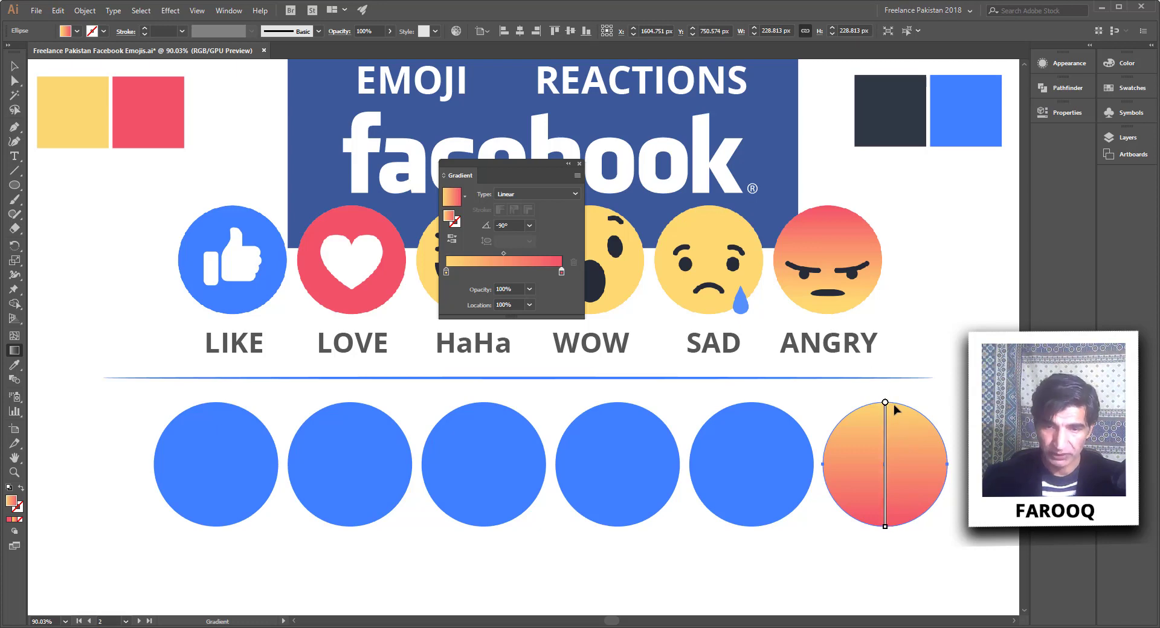
{"action": "left_click", "coordinate": [530, 226]}
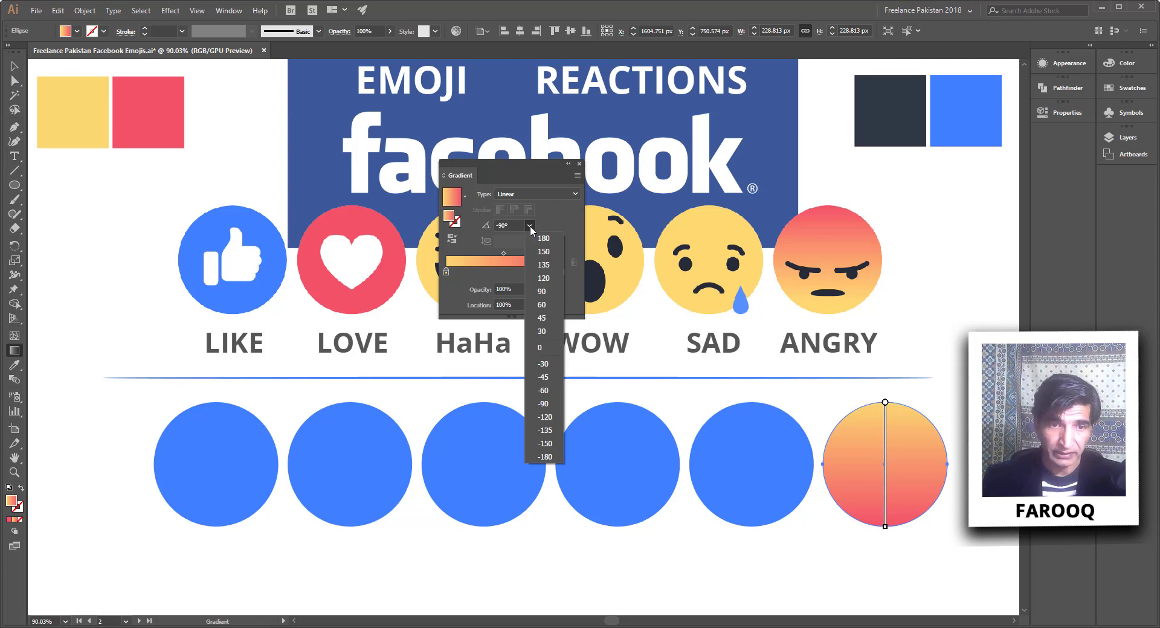
{"action": "left_click", "coordinate": [543, 291]}
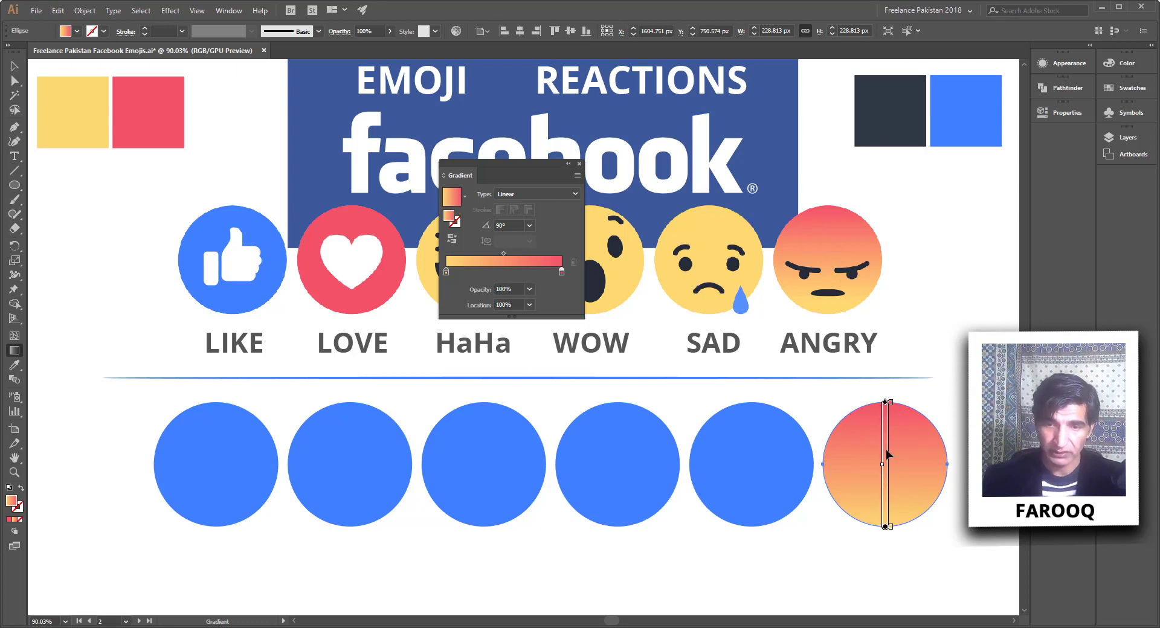
{"action": "left_click", "coordinate": [579, 164]}
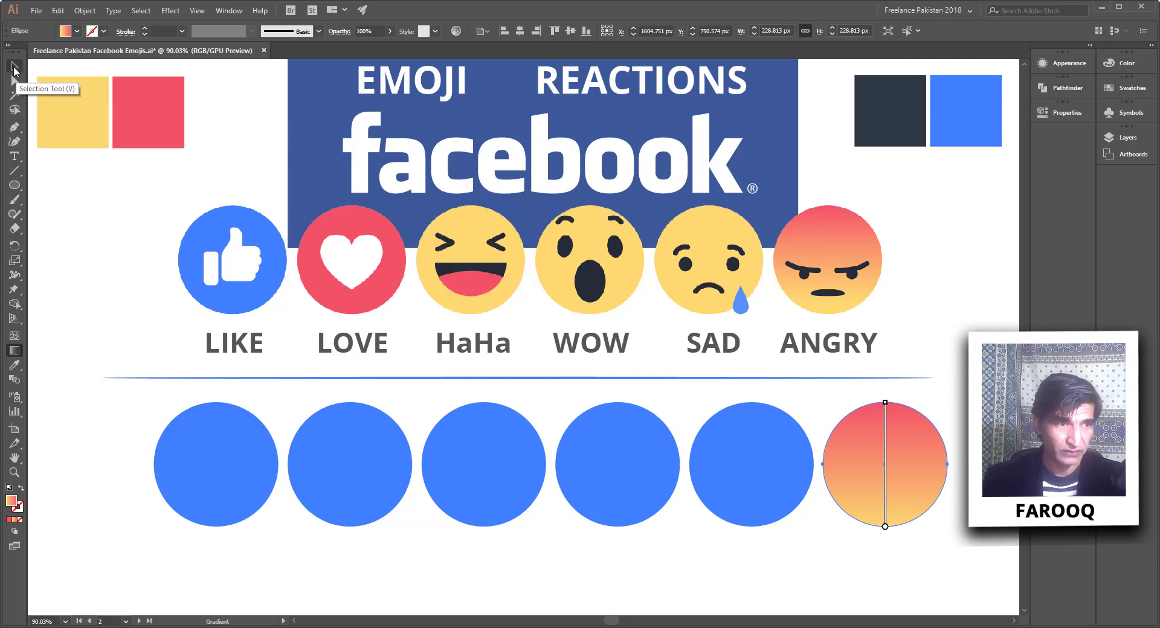
{"action": "left_click", "coordinate": [14, 68]}
{"action": "left_click", "coordinate": [769, 570]}
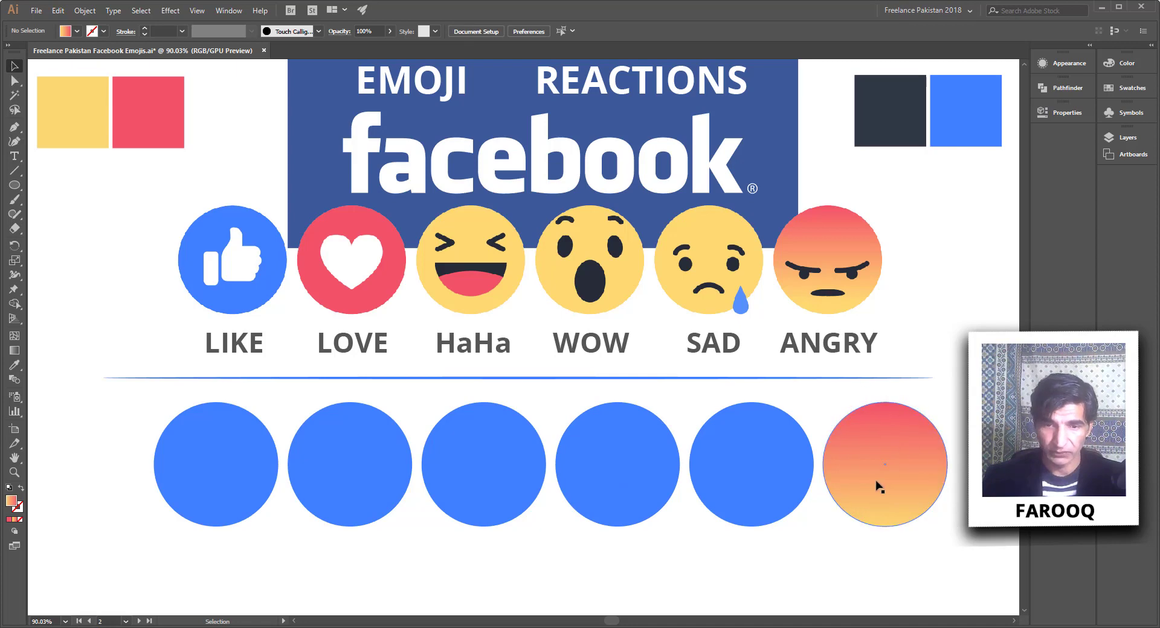
- Fill the fifth circle with the yellow sampled from the yellow reference square using the Eyedropper
{"action": "left_click", "coordinate": [756, 465]}
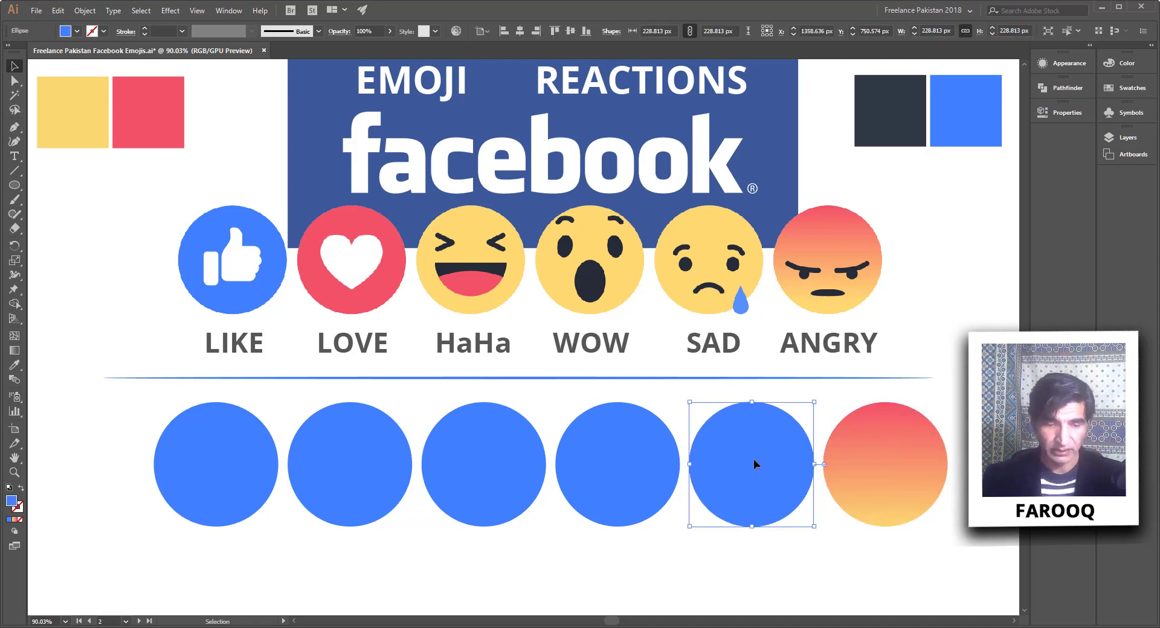
{"action": "key", "text": "i"}
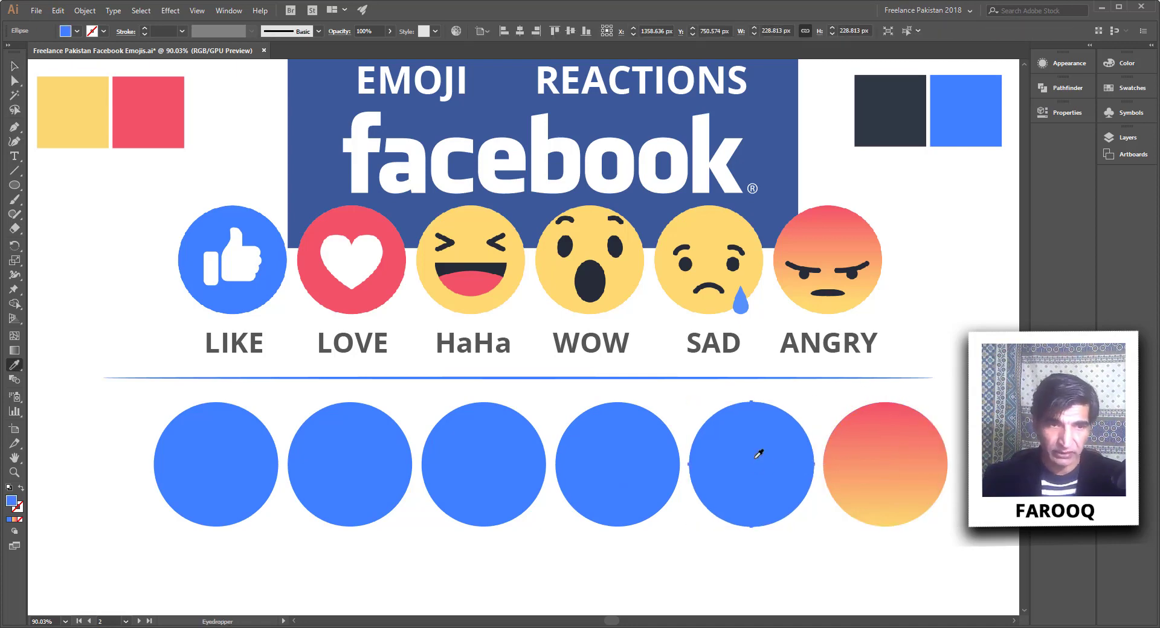
{"action": "left_click", "coordinate": [718, 237]}
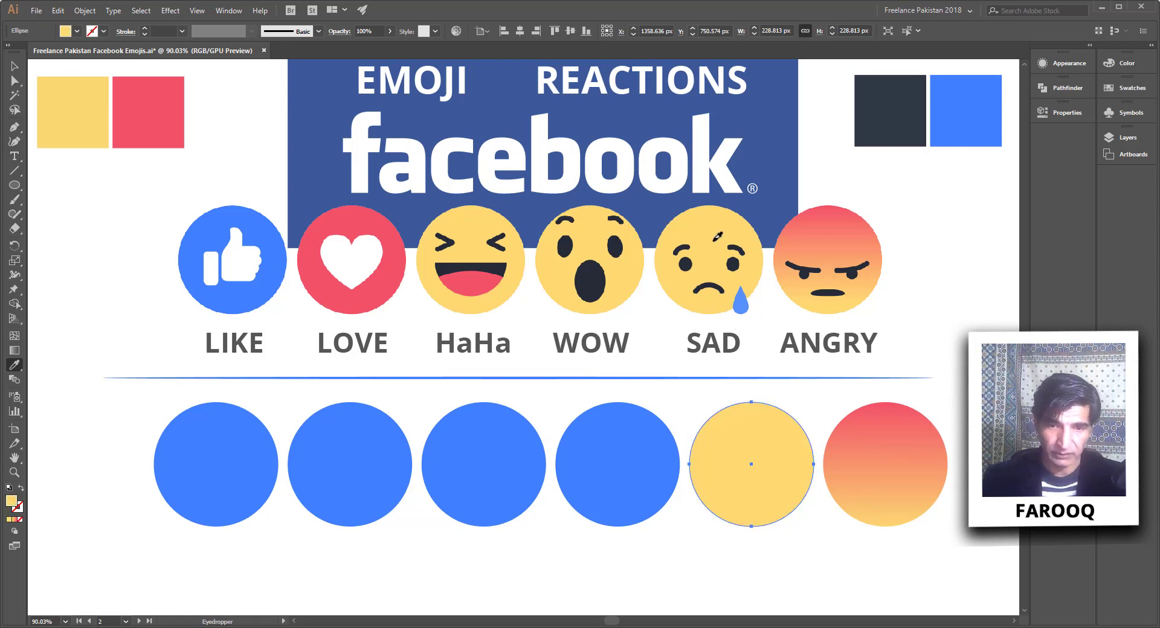
{"action": "left_click", "coordinate": [96, 113]}
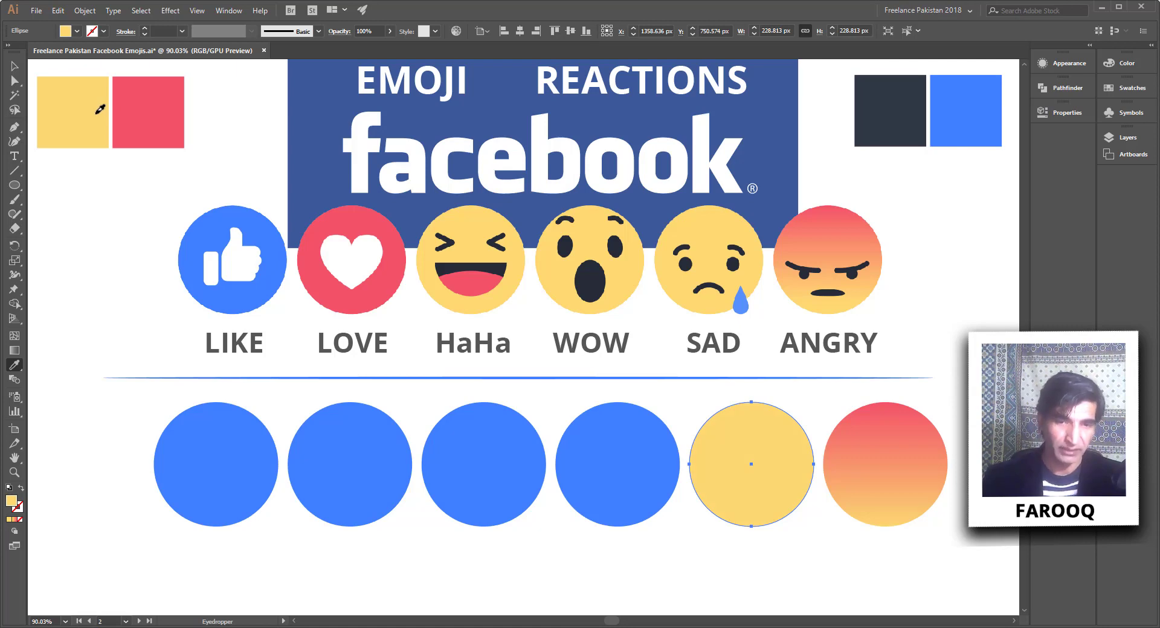
- Fill the fourth and third circles with the reference yellow using the Eyedropper
{"action": "left_click", "coordinate": [625, 454], "text": "ctrl"}
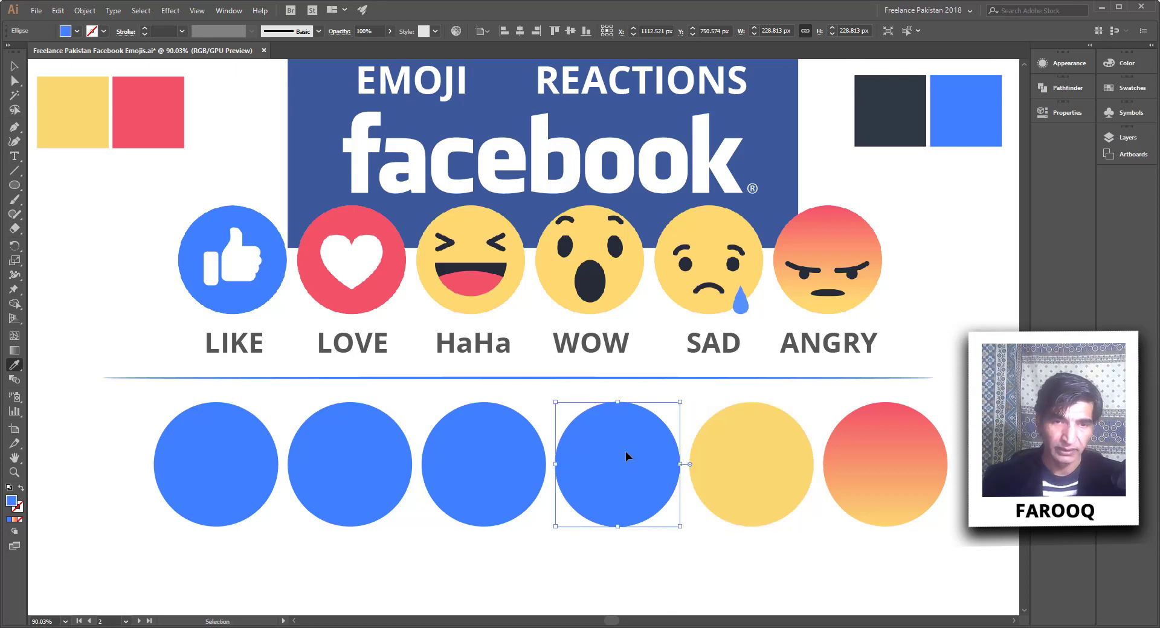
{"action": "left_click", "coordinate": [565, 269]}
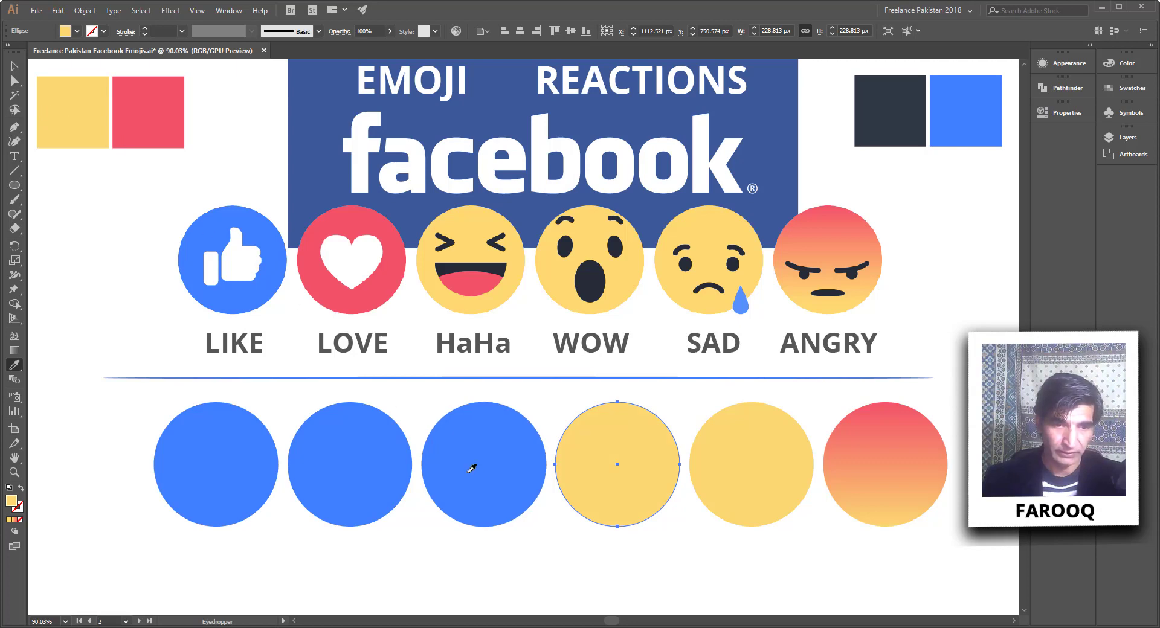
{"action": "key", "text": "ctrl"}
{"action": "left_click", "coordinate": [496, 464], "text": "ctrl"}
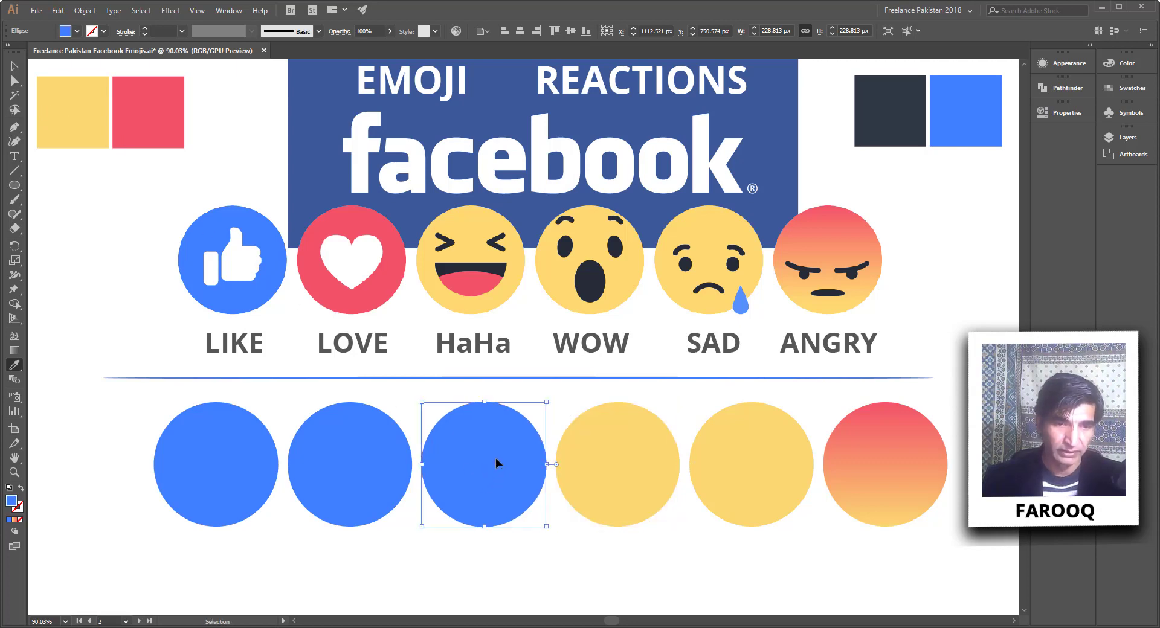
- Fill the second circle with the red sampled from the red reference square using the Eyedropper
{"action": "key", "text": "v"}
{"action": "left_click", "coordinate": [366, 483]}
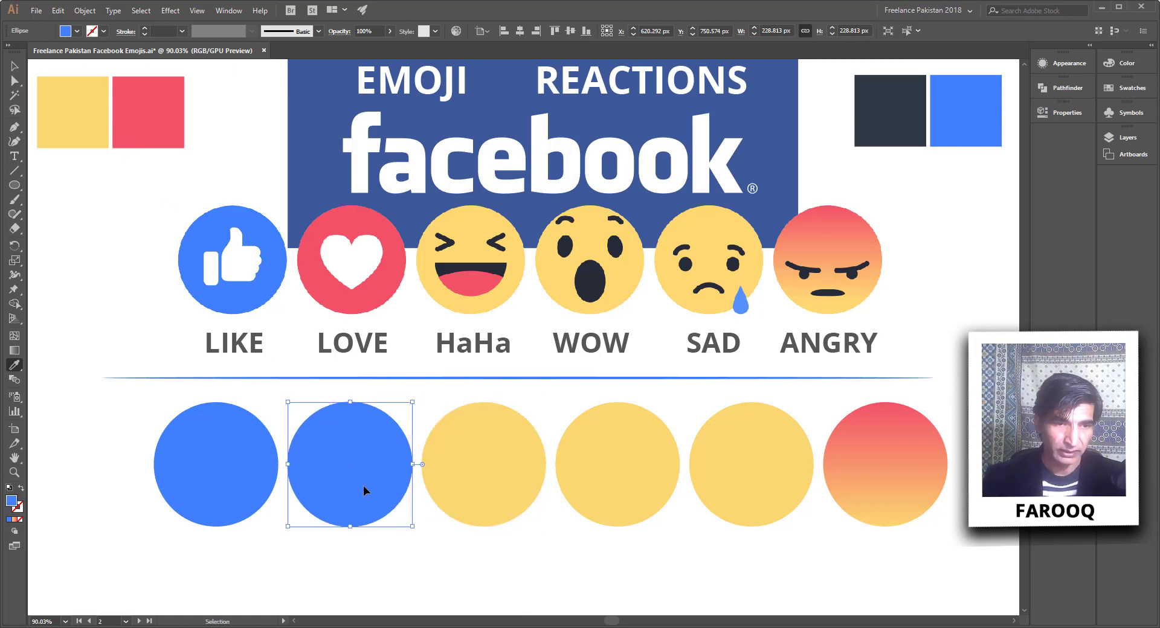
{"action": "key", "text": "i"}
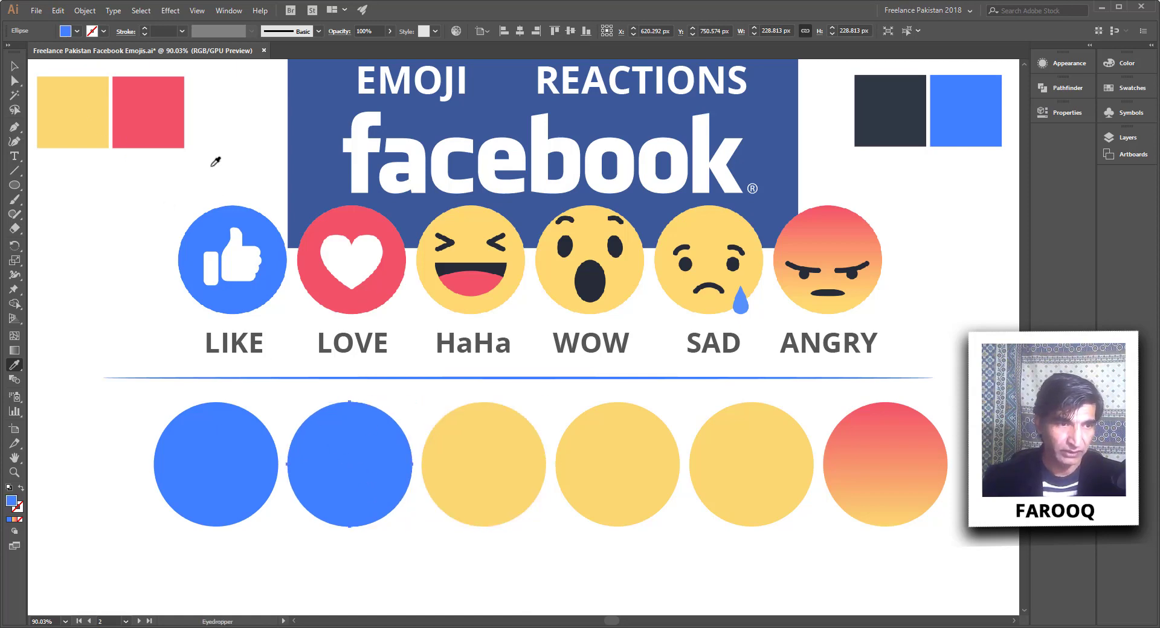
{"action": "left_click", "coordinate": [157, 127]}
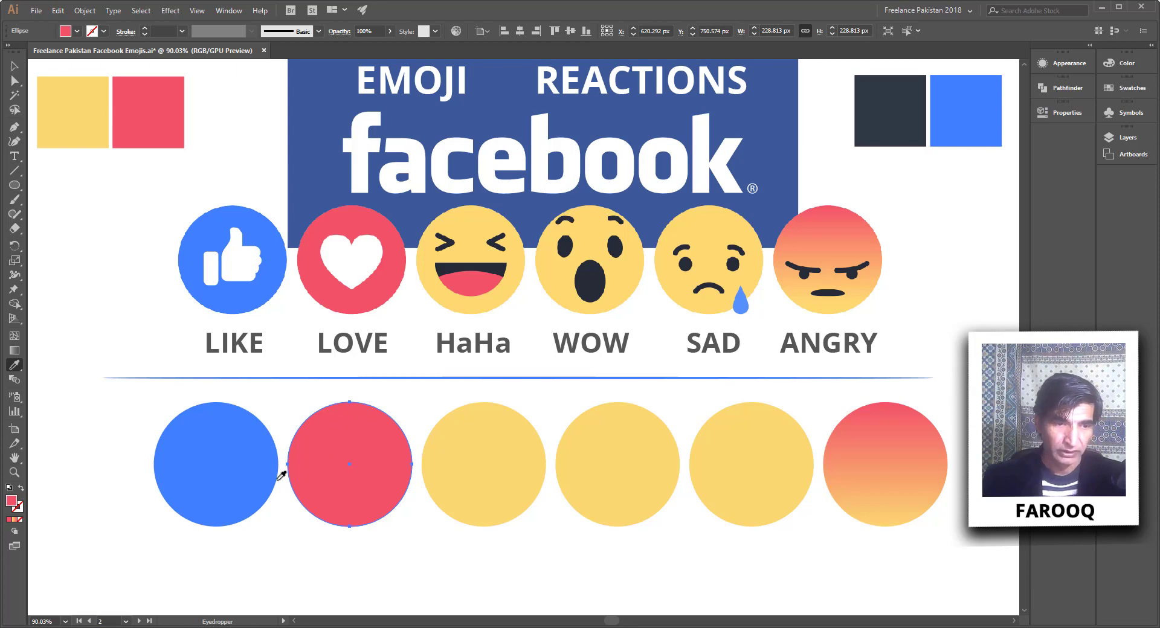
- Fill the first circle with the blue sampled from the blue reference square, and deselect it
{"action": "key", "text": "v"}
{"action": "left_click", "coordinate": [245, 470]}
{"action": "key", "text": "i"}
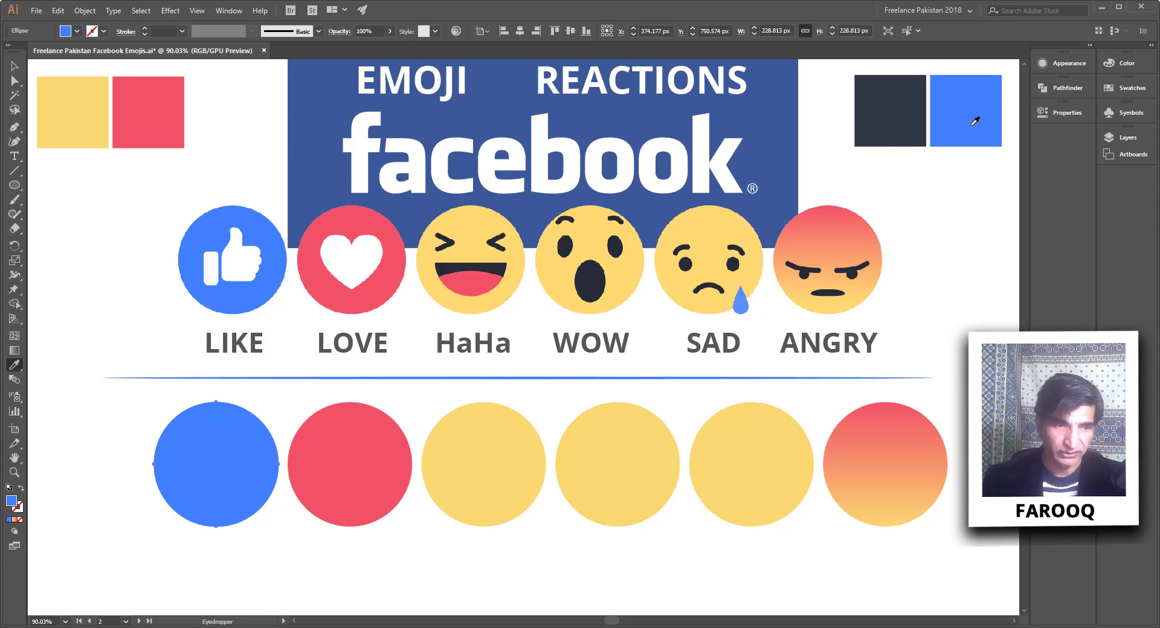
{"action": "key", "text": "v"}
{"action": "left_click", "coordinate": [133, 436]}
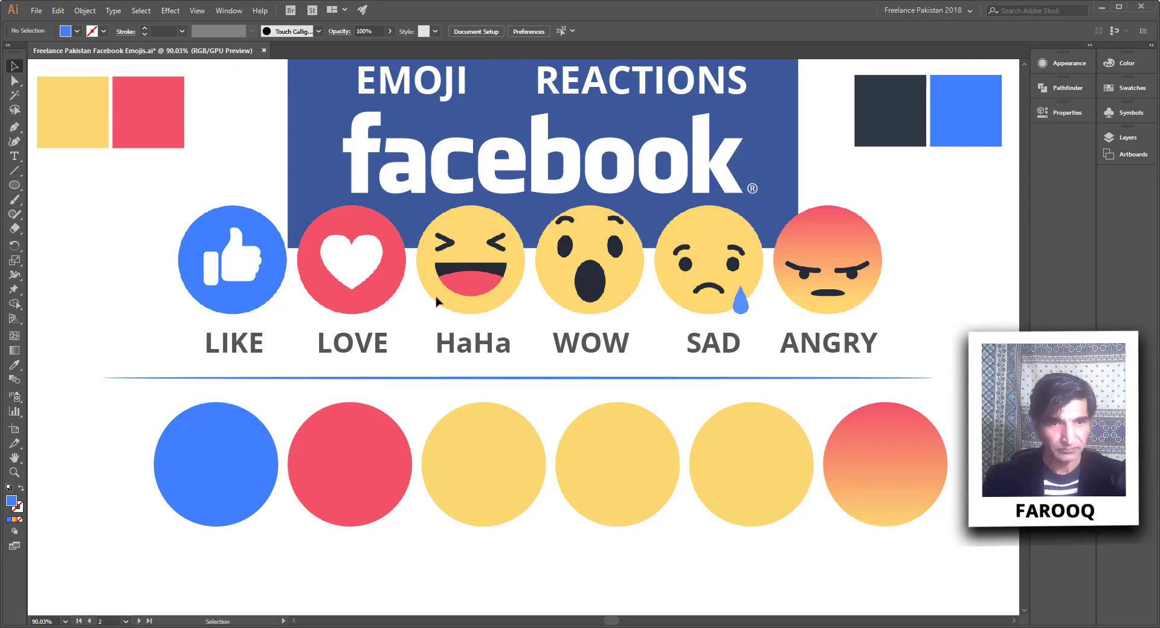
- Draw an eye circle about 32 px across on the left half of the sixth circle and fill it with the dark reference colour
{"action": "left_click", "coordinate": [14, 187]}
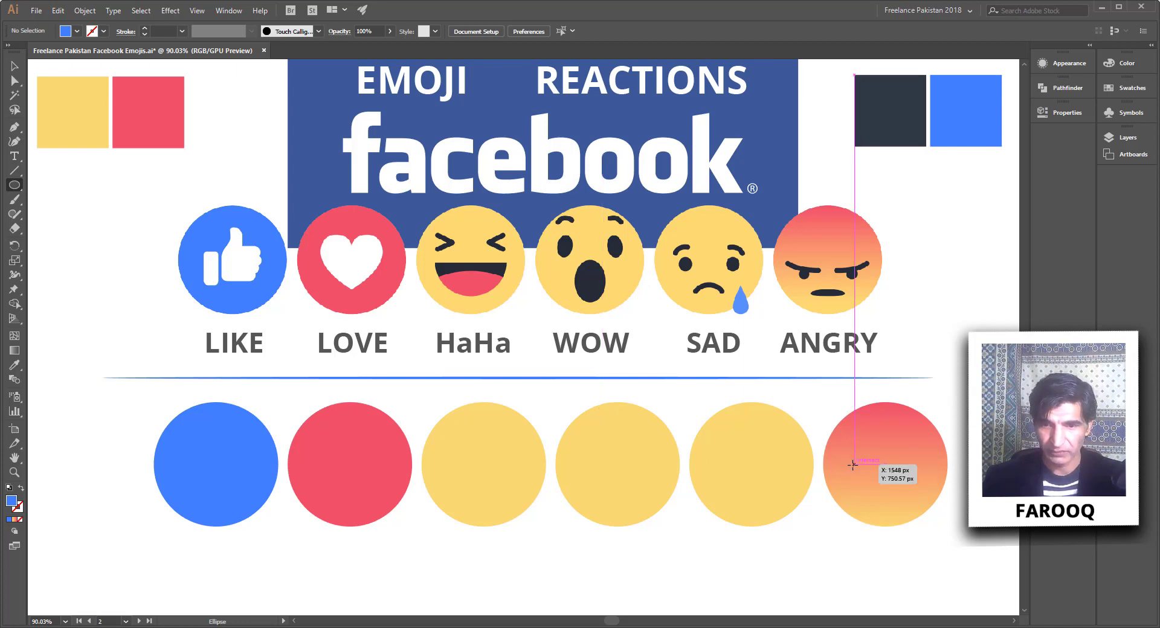
{"action": "left_click_drag", "start_coordinate": [853, 464], "coordinate": [872, 480]}
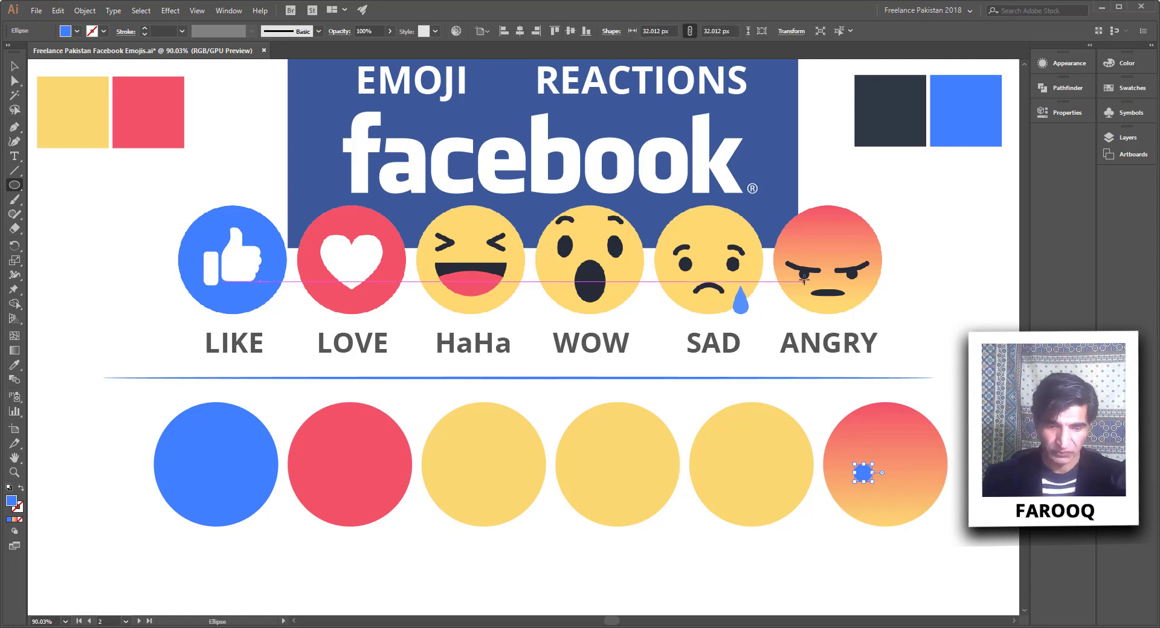
{"action": "key", "text": "i"}
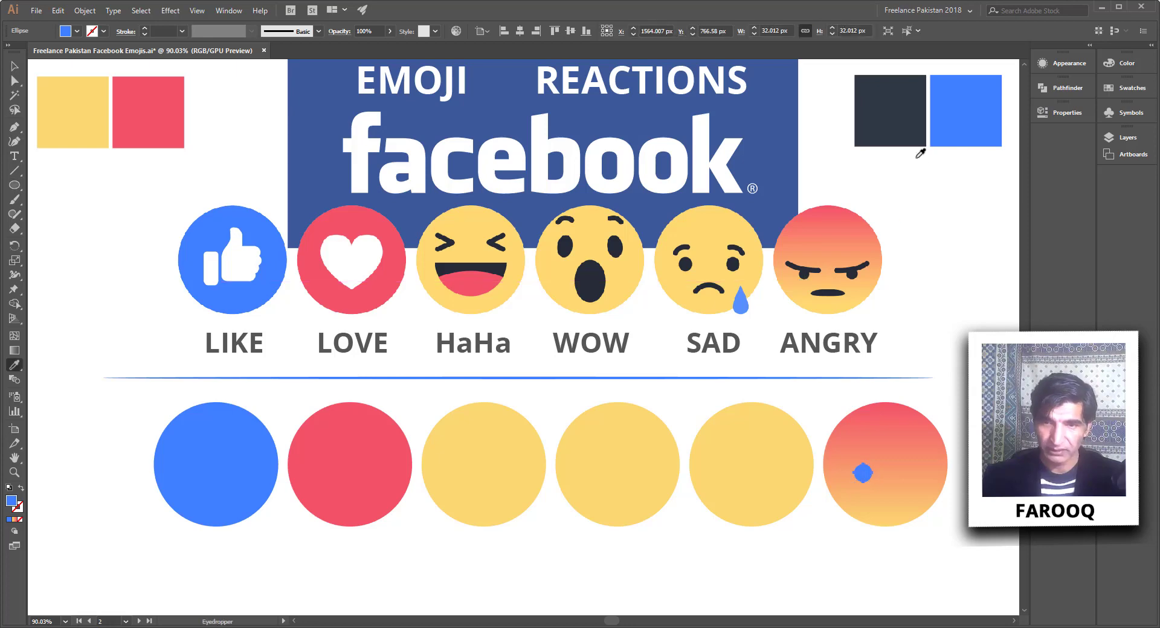
{"action": "left_click", "coordinate": [906, 117]}
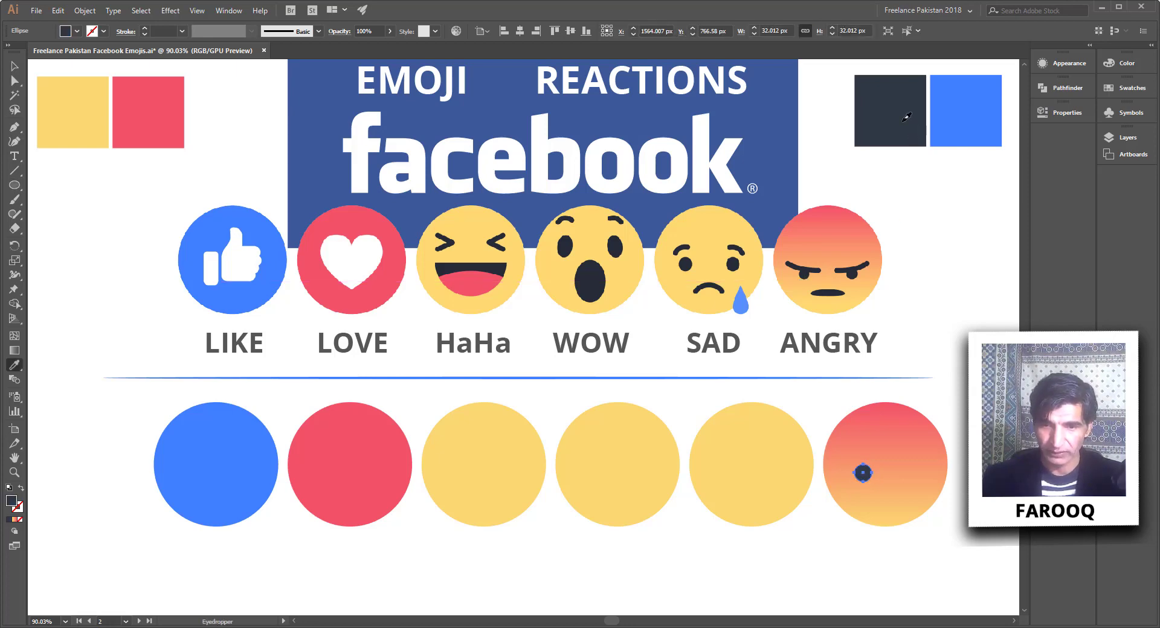
- Move the eye slightly up and left, level with the centre of the sixth circle, and deselect it
{"action": "left_click", "coordinate": [16, 69]}
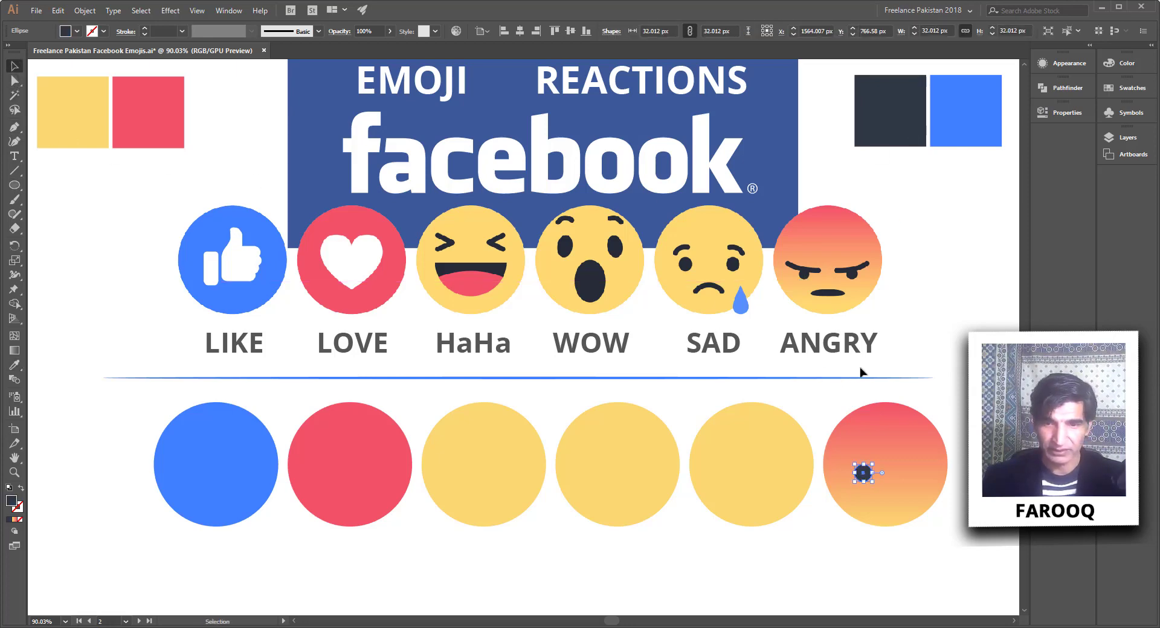
{"action": "left_click", "coordinate": [964, 362]}
{"action": "left_click_drag", "start_coordinate": [866, 476], "coordinate": [863, 467]}
{"action": "left_click", "coordinate": [860, 563]}
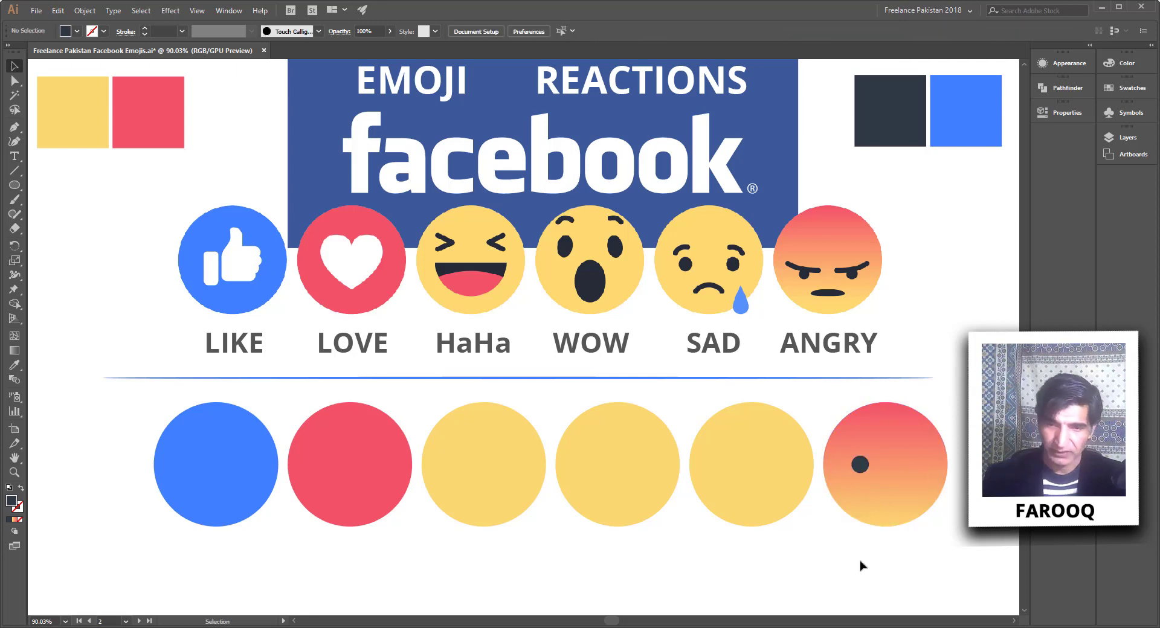
- Duplicate the eye horizontally about 97 px to the right for the second eye of the sixth circle
{"action": "left_click", "coordinate": [859, 471]}
{"action": "left_click_drag", "start_coordinate": [859, 472], "coordinate": [912, 471]}
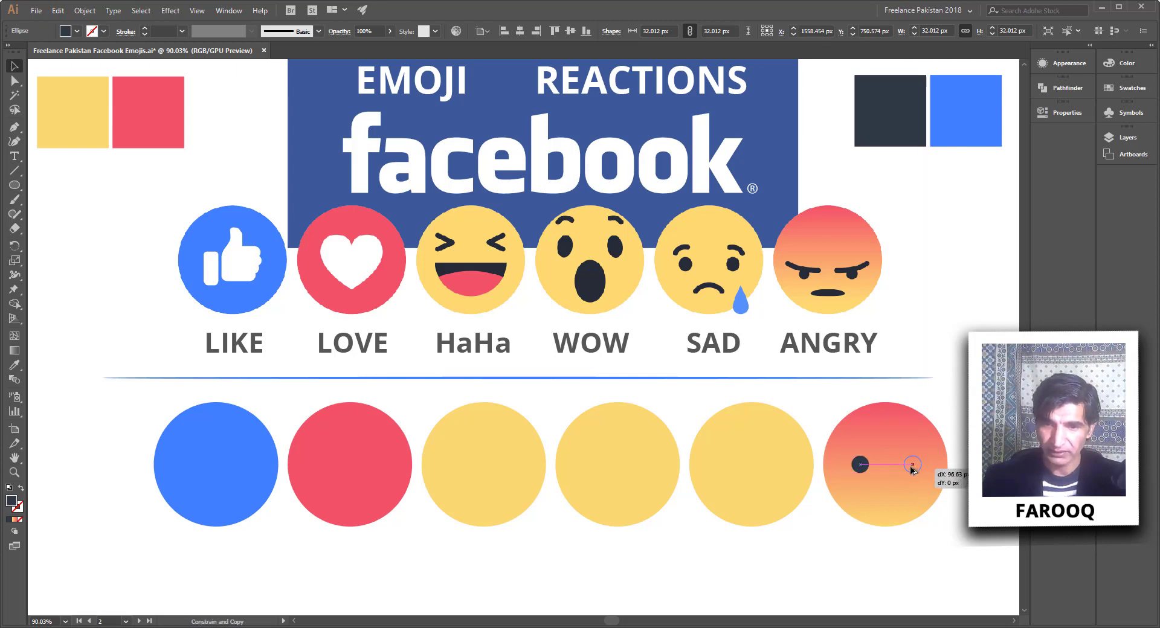
{"action": "left_click_drag", "start_coordinate": [912, 471], "coordinate": [912, 470]}
{"action": "left_click", "coordinate": [989, 477]}
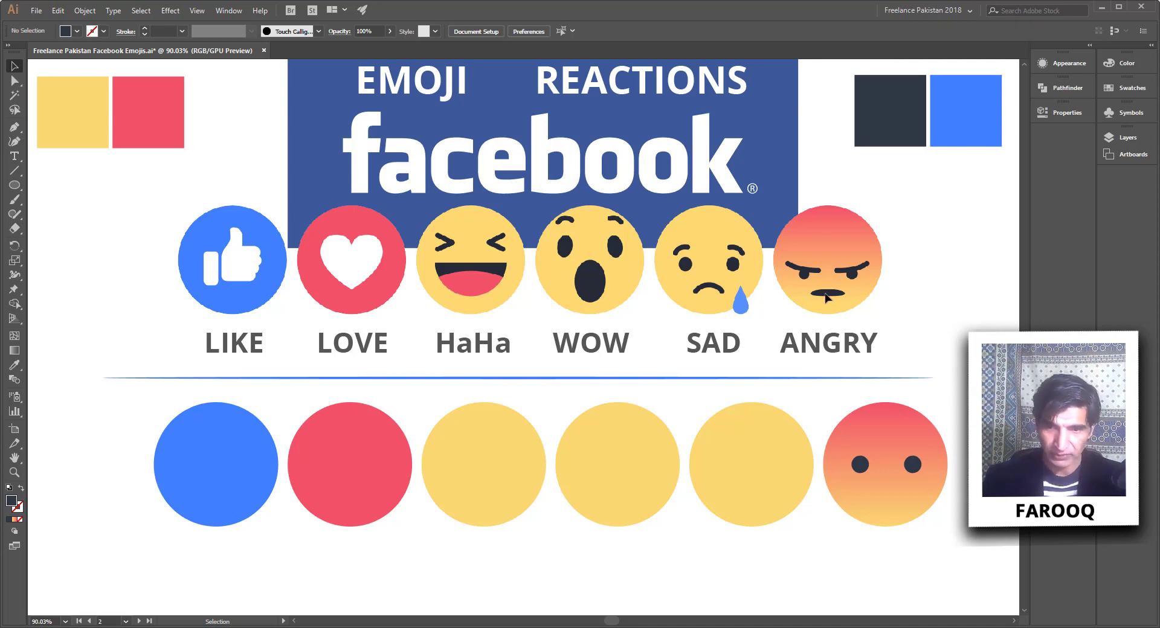
- Draw a dark mouth ellipse about 105 × 20 px beside the ANGRY emoji and flatten it by raising its bottom anchor about 5.5 px
{"action": "left_click", "coordinate": [14, 186]}
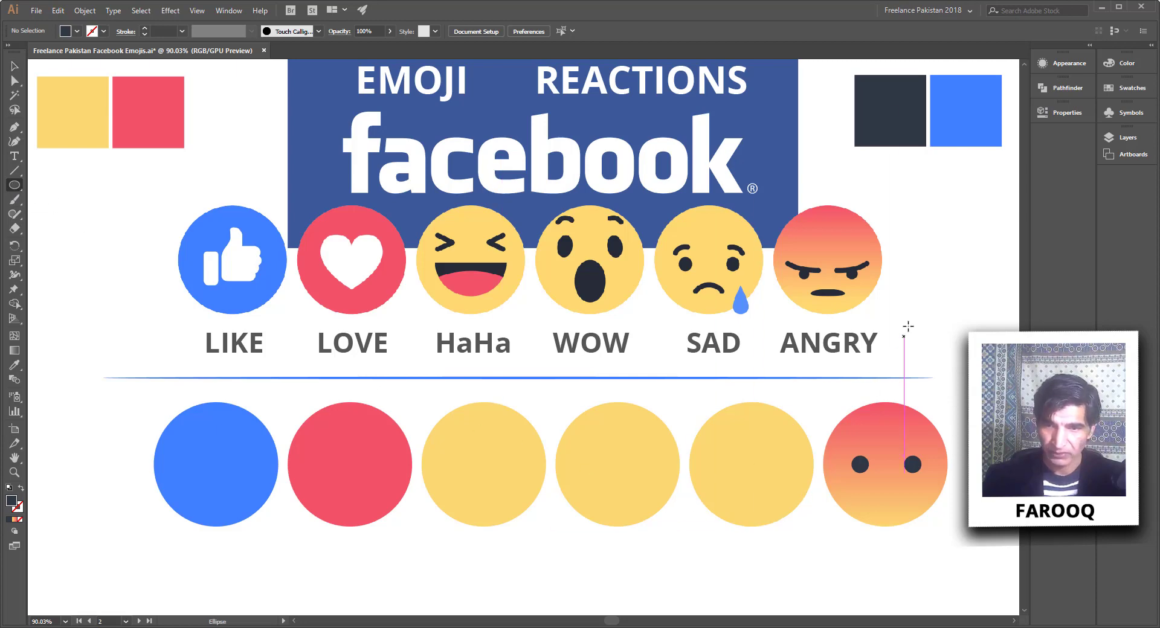
{"action": "left_click_drag", "start_coordinate": [903, 295], "coordinate": [962, 306]}
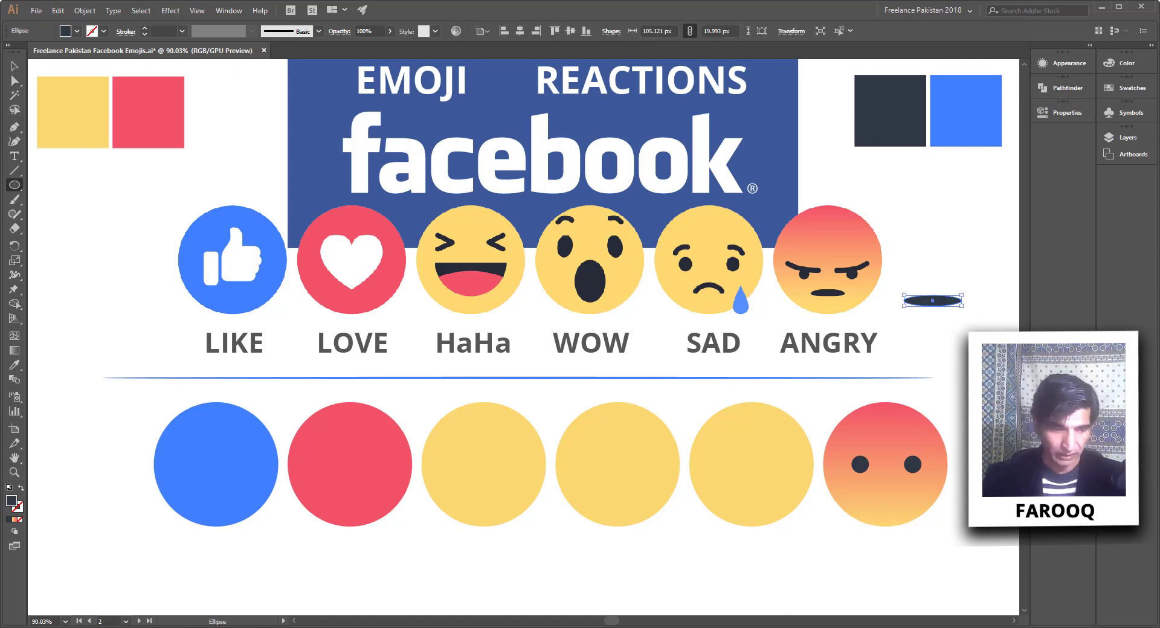
{"action": "key", "text": "a"}
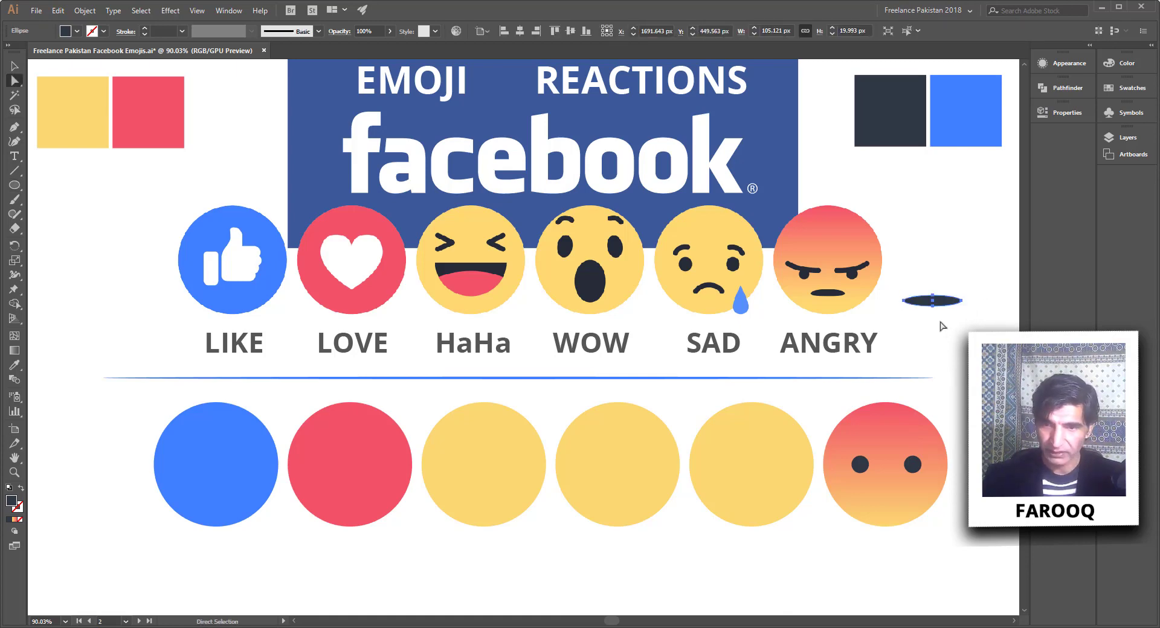
{"action": "left_click", "coordinate": [932, 308]}
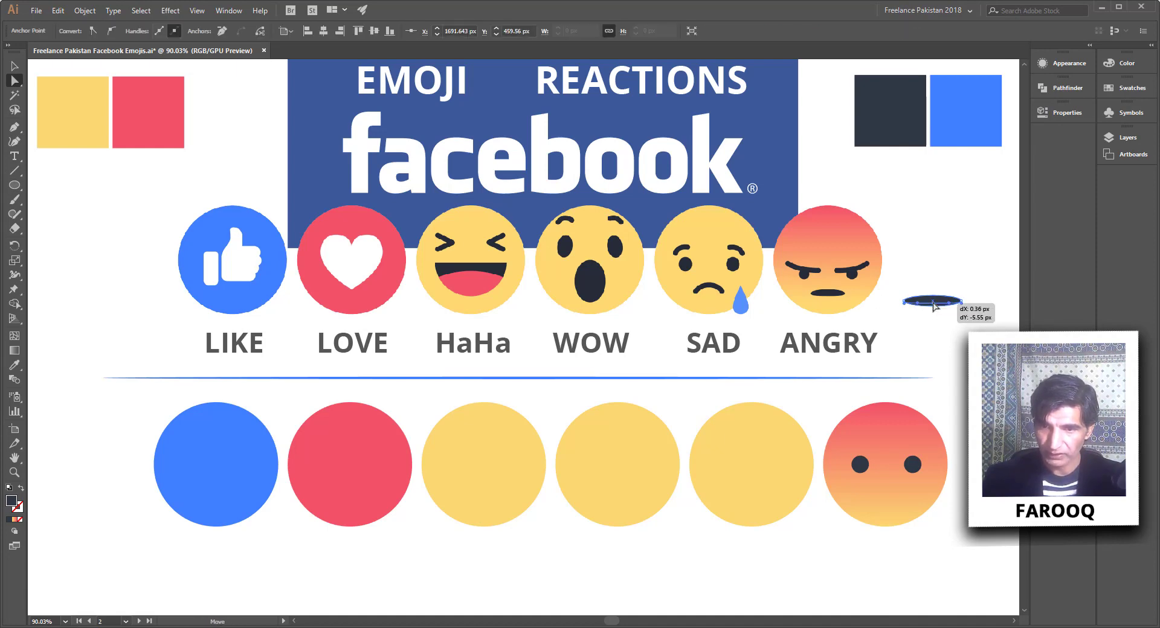
{"action": "left_click_drag", "start_coordinate": [933, 306], "coordinate": [933, 302]}
{"action": "left_click", "coordinate": [941, 332]}
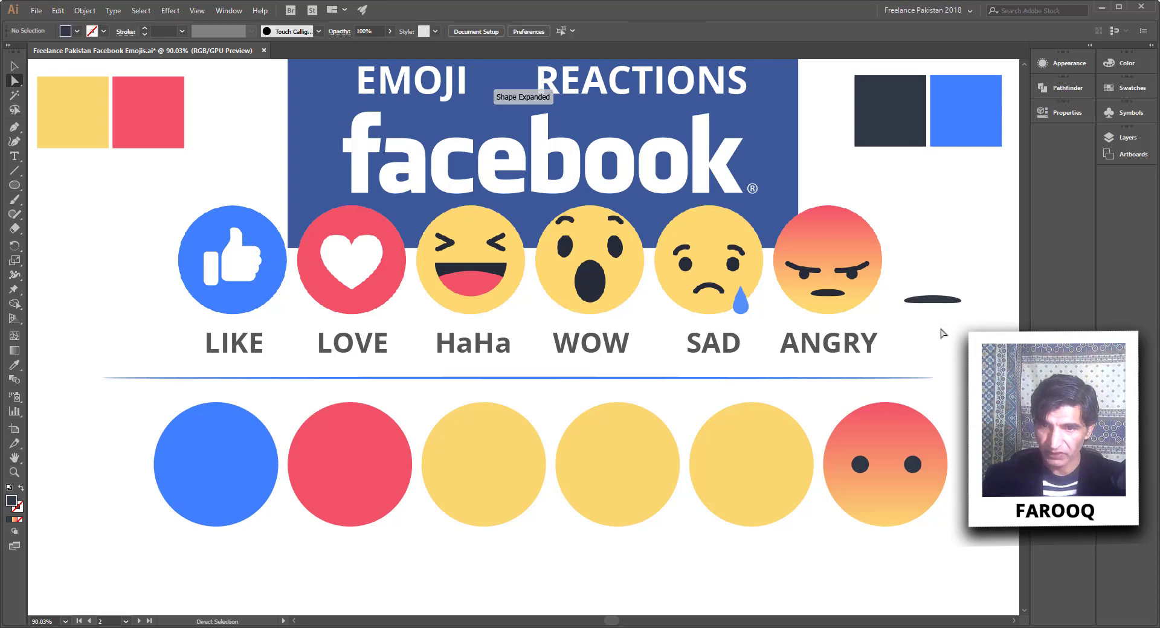
- Place the mouth centred below the eyes on the sixth circle and scale it down about its centre
{"action": "left_click", "coordinate": [924, 302]}
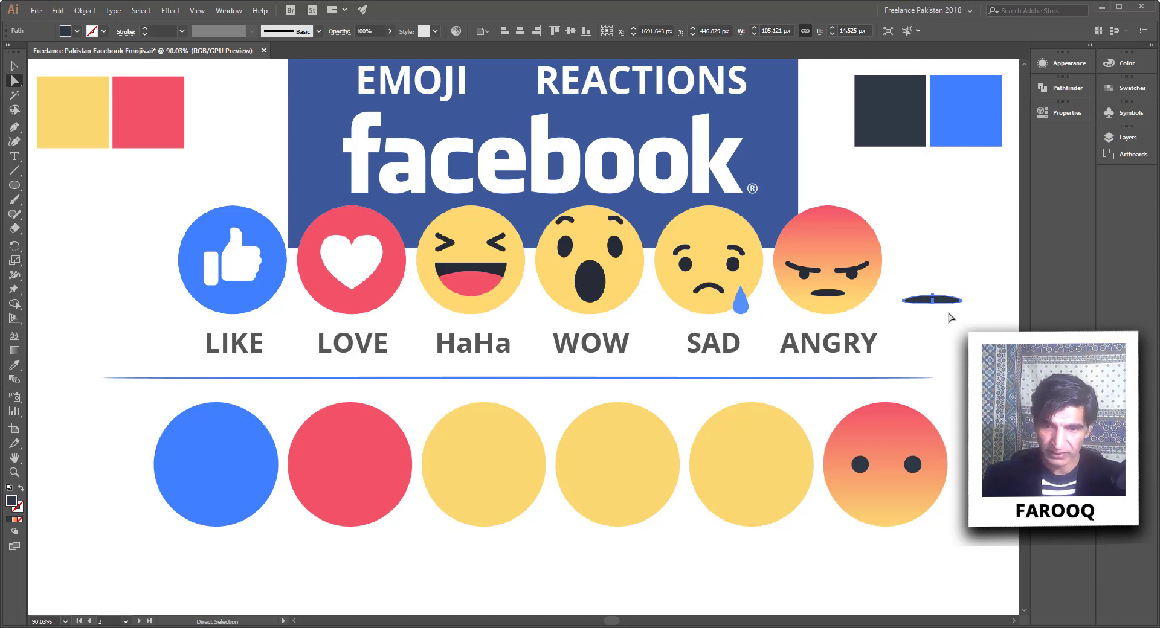
{"action": "key", "text": "v"}
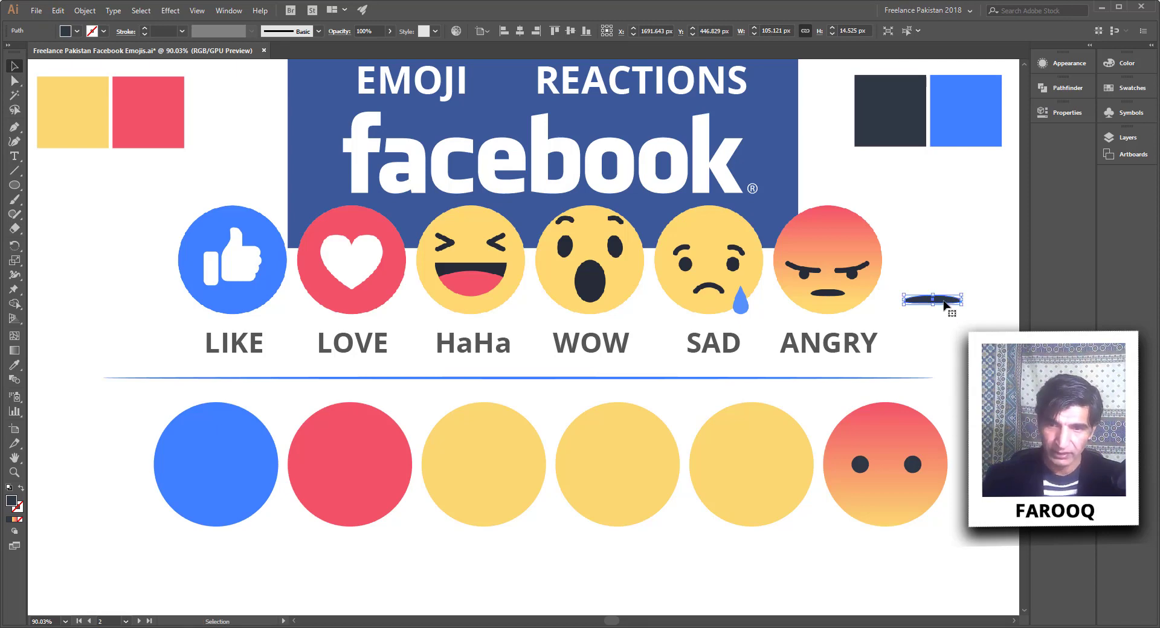
{"action": "left_click_drag", "start_coordinate": [945, 302], "coordinate": [897, 503]}
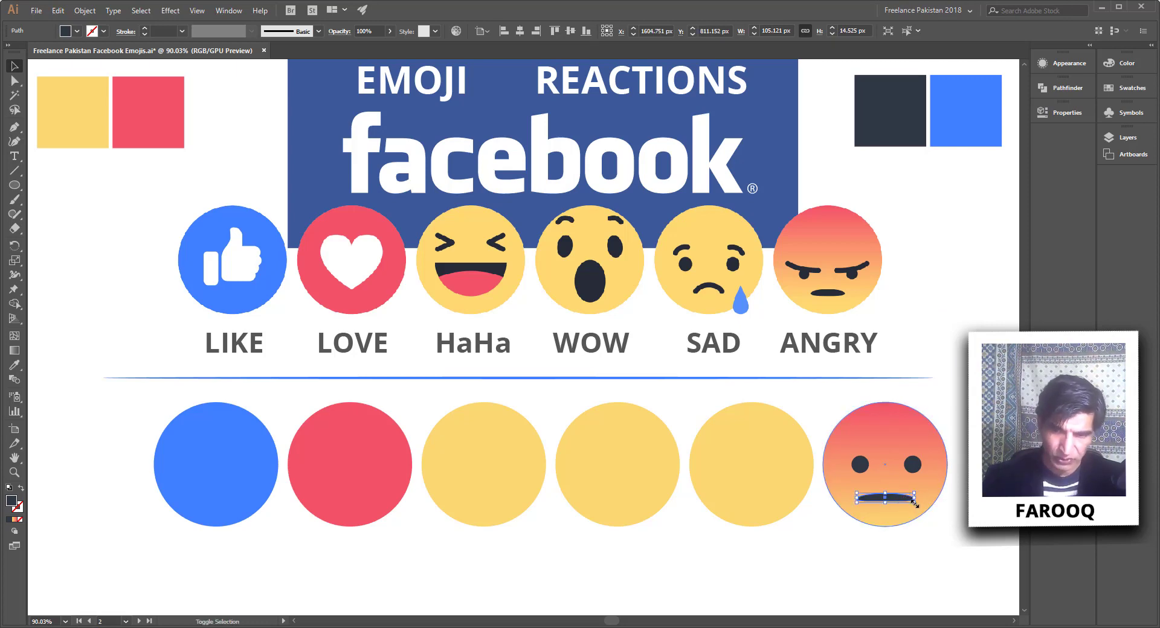
{"action": "left_click_drag", "start_coordinate": [913, 503], "coordinate": [906, 500]}
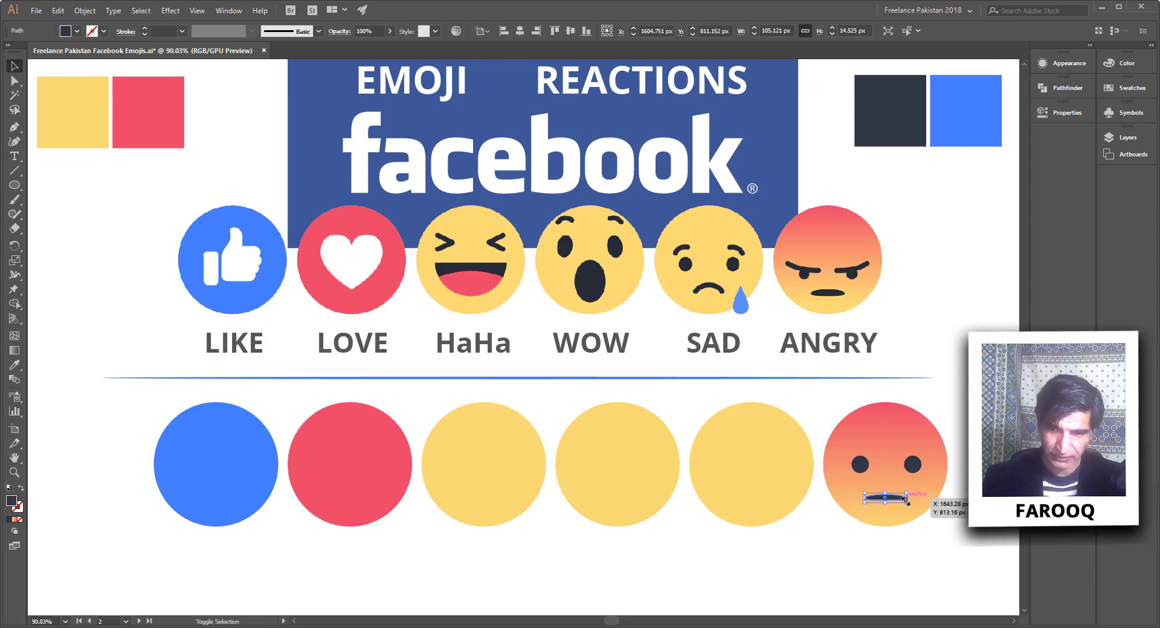
{"action": "left_click", "coordinate": [956, 459]}
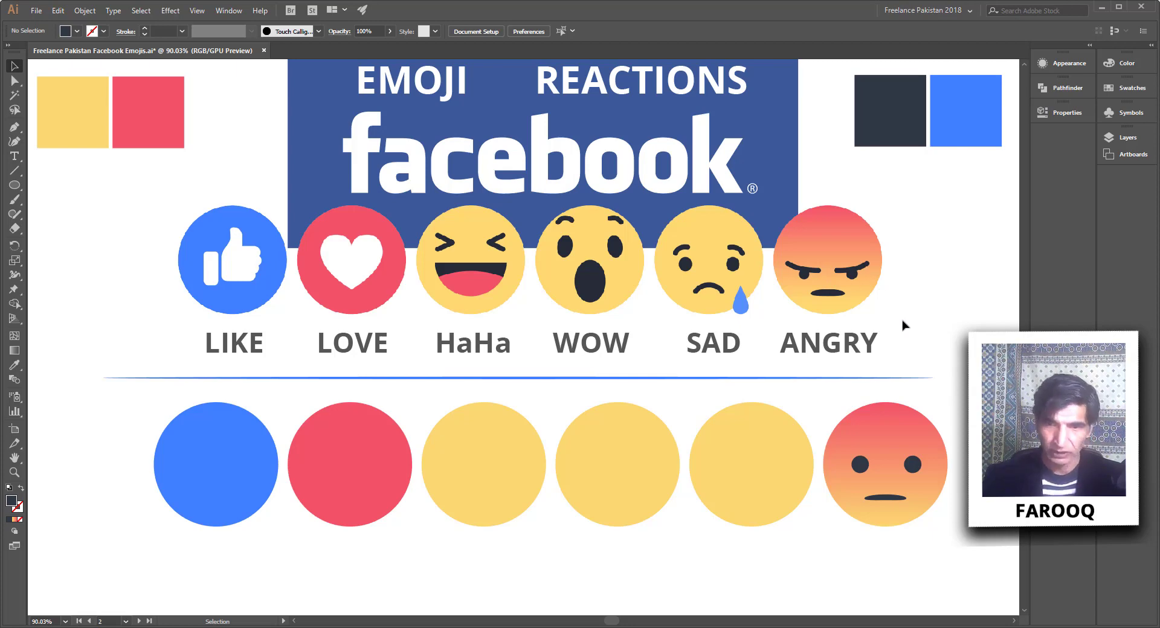
- Paint a shallow curved eyebrow stroke about 70 px wide beside the ANGRY emoji with the Paintbrush, and deselect it
{"action": "key", "text": "b"}
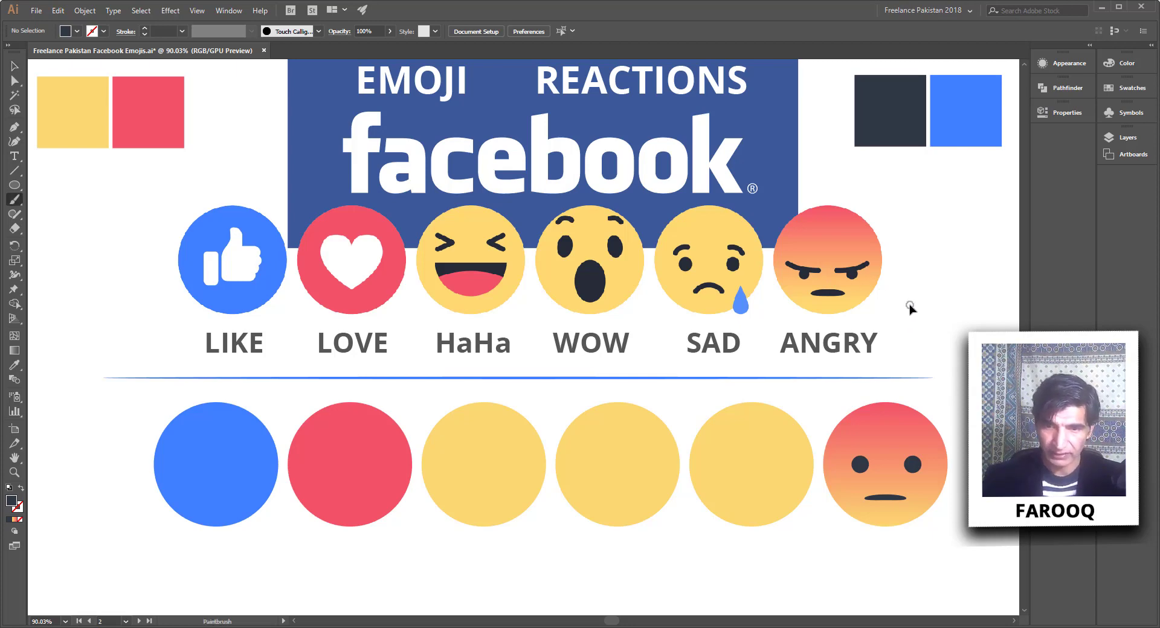
{"action": "left_click_drag", "start_coordinate": [896, 305], "coordinate": [946, 305]}
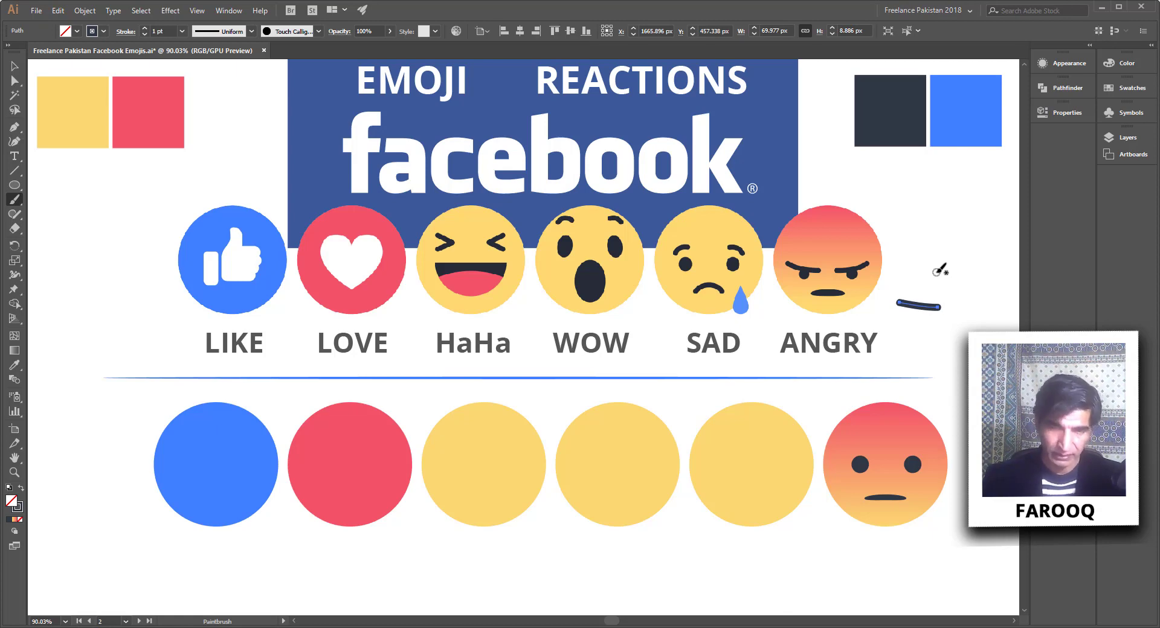
{"action": "key", "text": "n"}
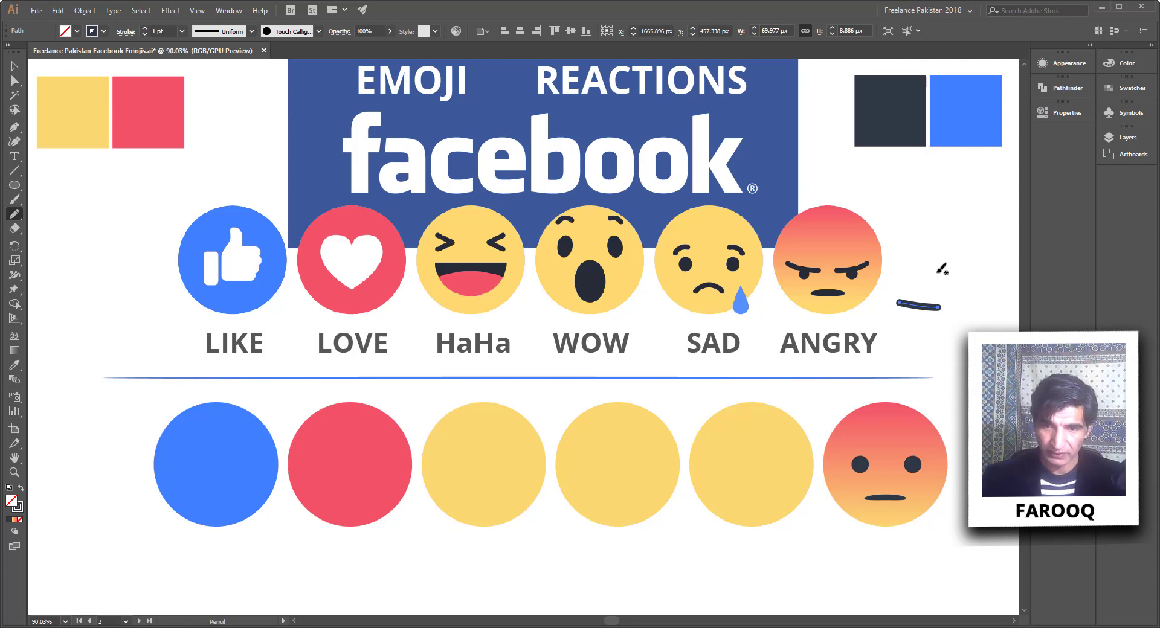
{"action": "key", "text": "v"}
{"action": "left_click", "coordinate": [935, 261]}
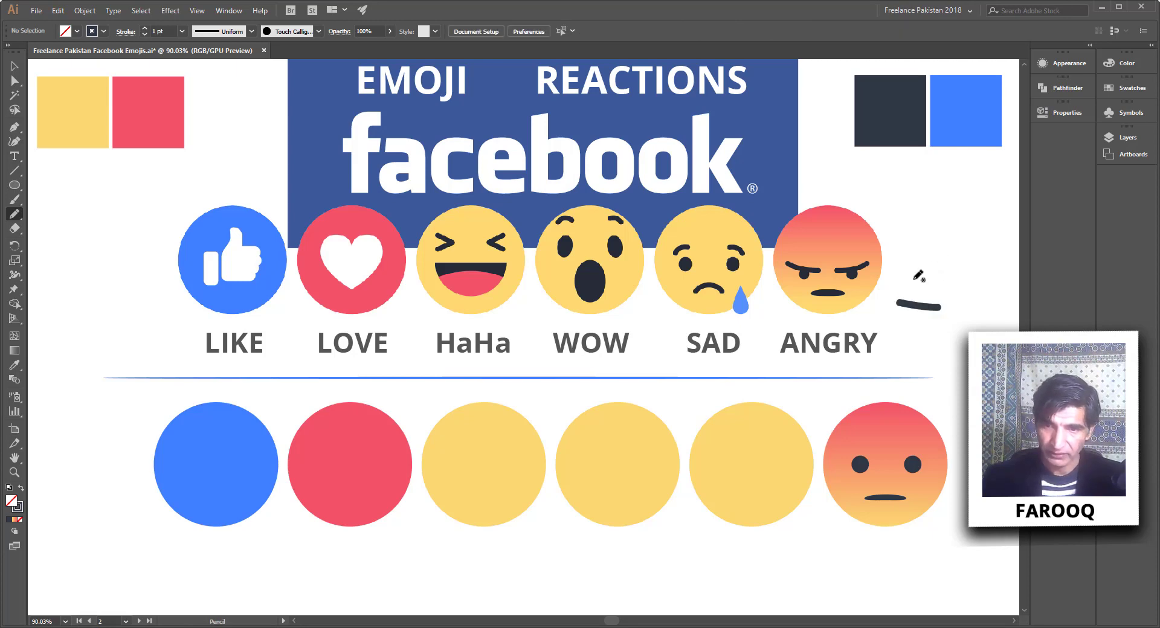
- Draw a second shallow curve about 68 px wide above the brushed one with the Pencil and set its stroke weight to 12 pt
{"action": "key", "text": "n"}
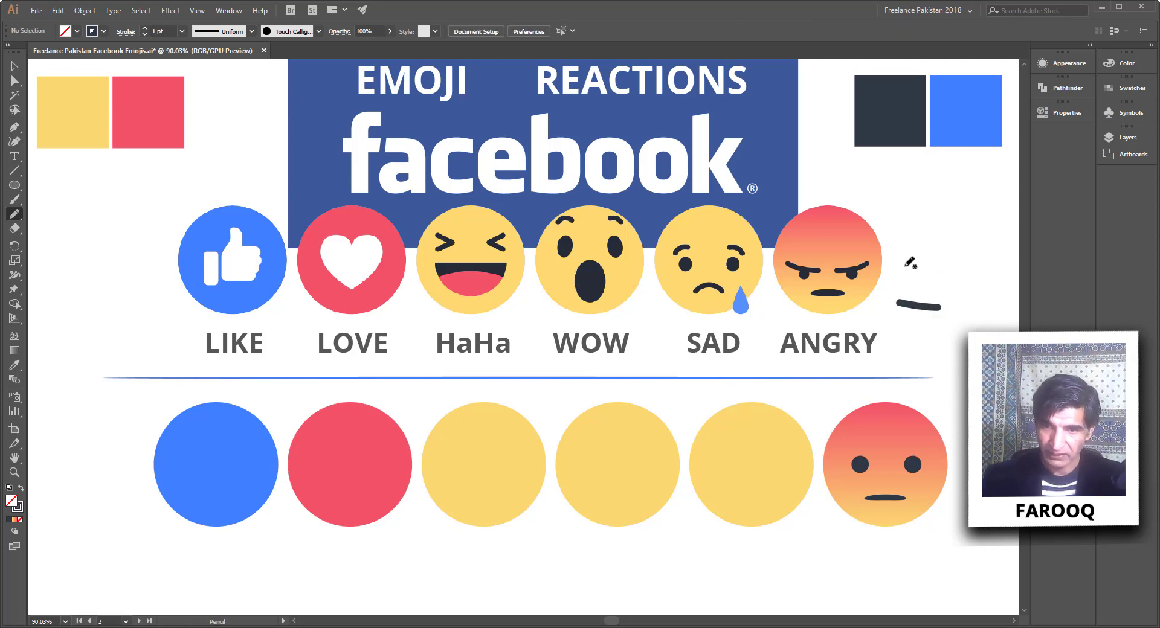
{"action": "left_click_drag", "start_coordinate": [905, 267], "coordinate": [943, 269]}
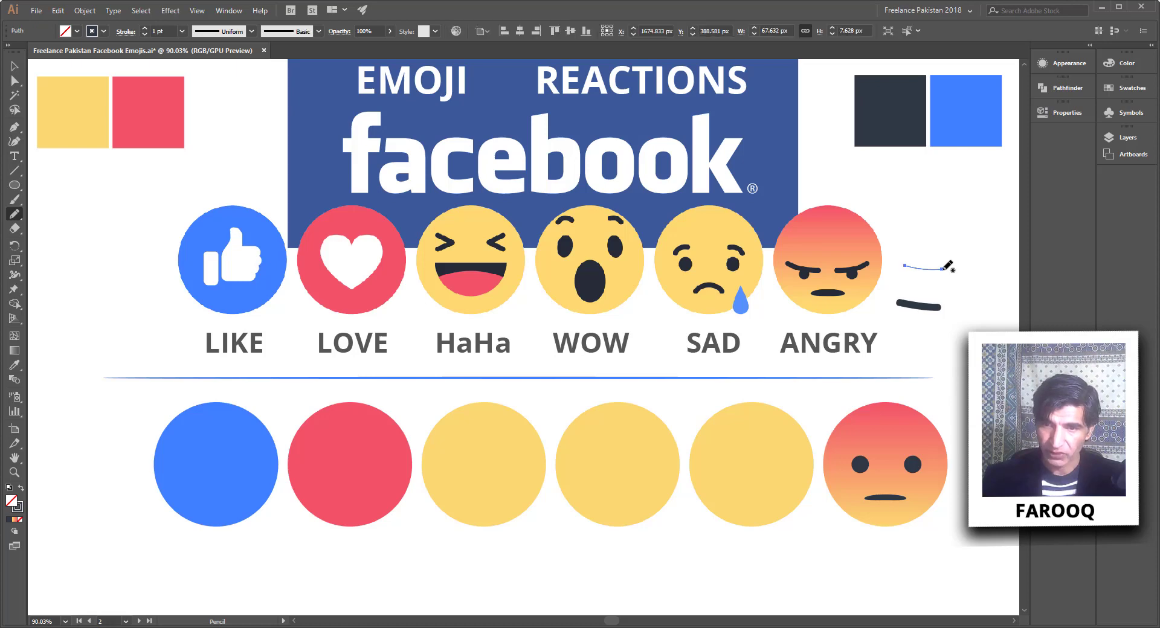
{"action": "left_click", "coordinate": [145, 28]}
{"action": "left_click", "coordinate": [144, 29]}
{"action": "left_click", "coordinate": [144, 28]}
{"action": "left_click", "coordinate": [145, 29]}
{"action": "left_click", "coordinate": [145, 28]}
{"action": "left_click", "coordinate": [145, 28]}
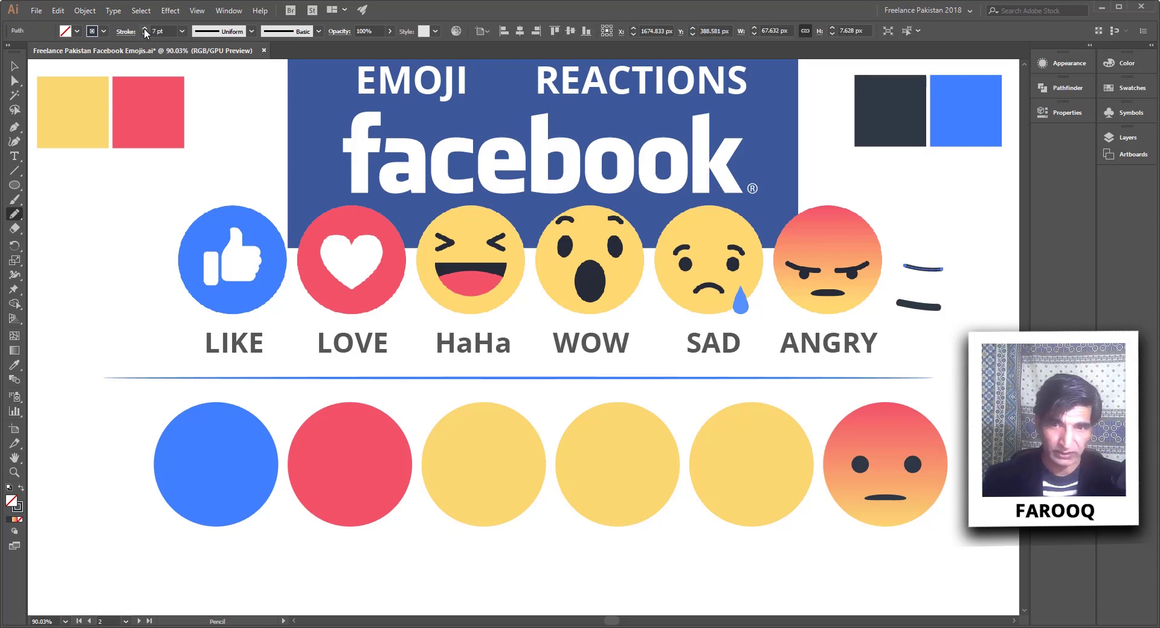
{"action": "left_click", "coordinate": [144, 28]}
{"action": "left_click", "coordinate": [144, 28]}
{"action": "left_click", "coordinate": [144, 29]}
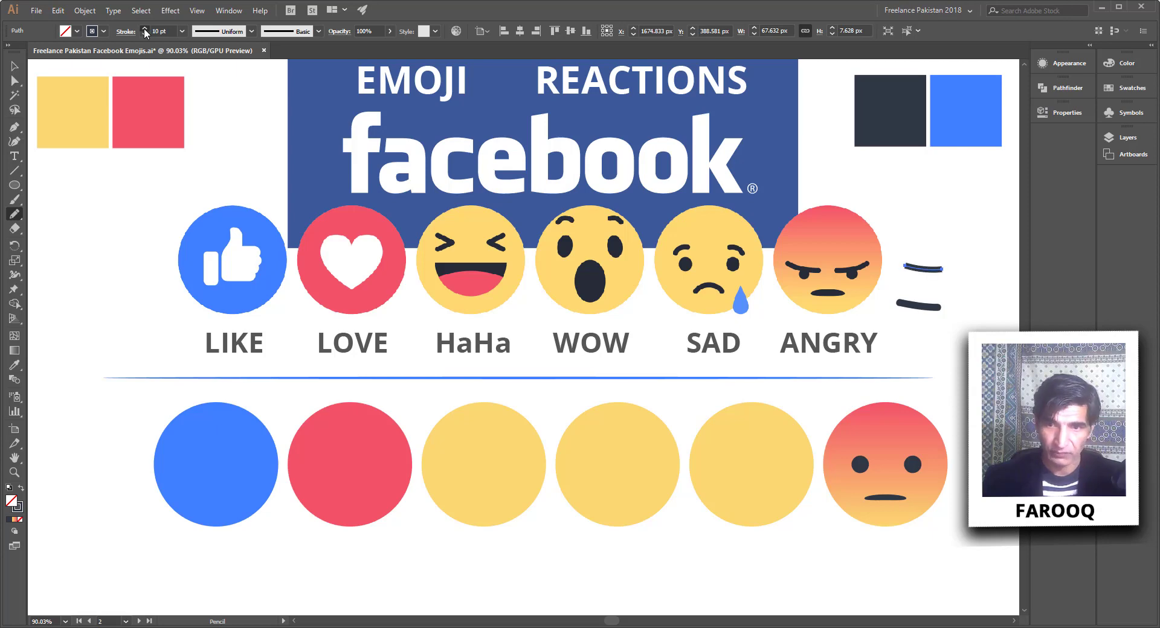
{"action": "left_click", "coordinate": [144, 29]}
{"action": "left_click", "coordinate": [145, 28]}
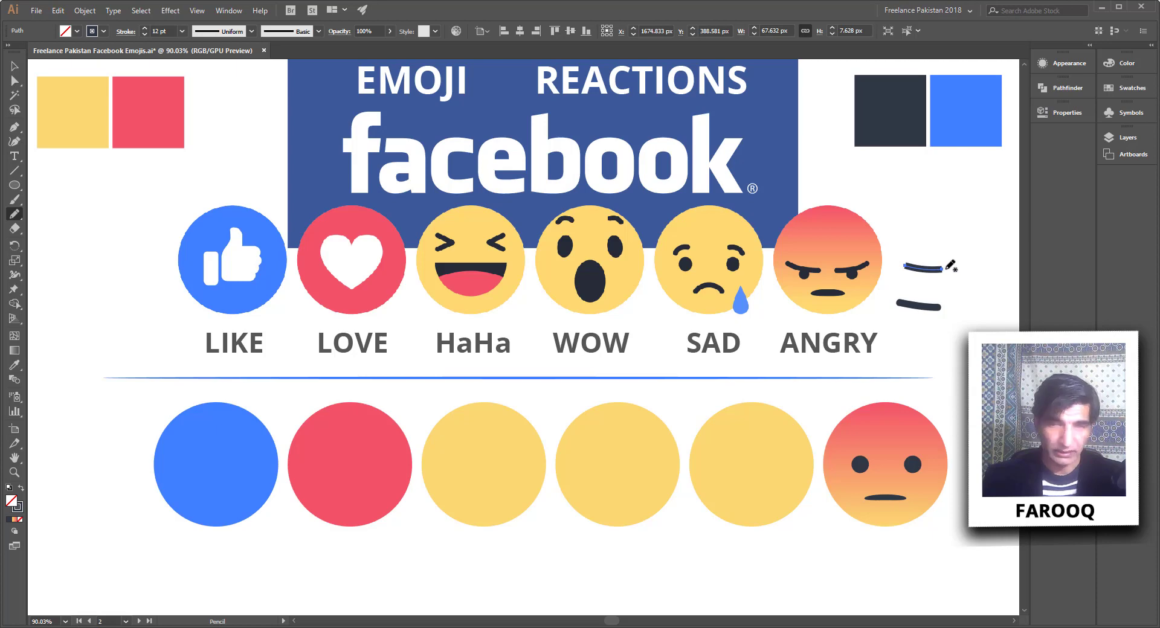
- Give the pencil-drawn eyebrow curve beside the ANGRY emoji round stroke caps and deselect it
{"action": "left_click", "coordinate": [125, 31]}
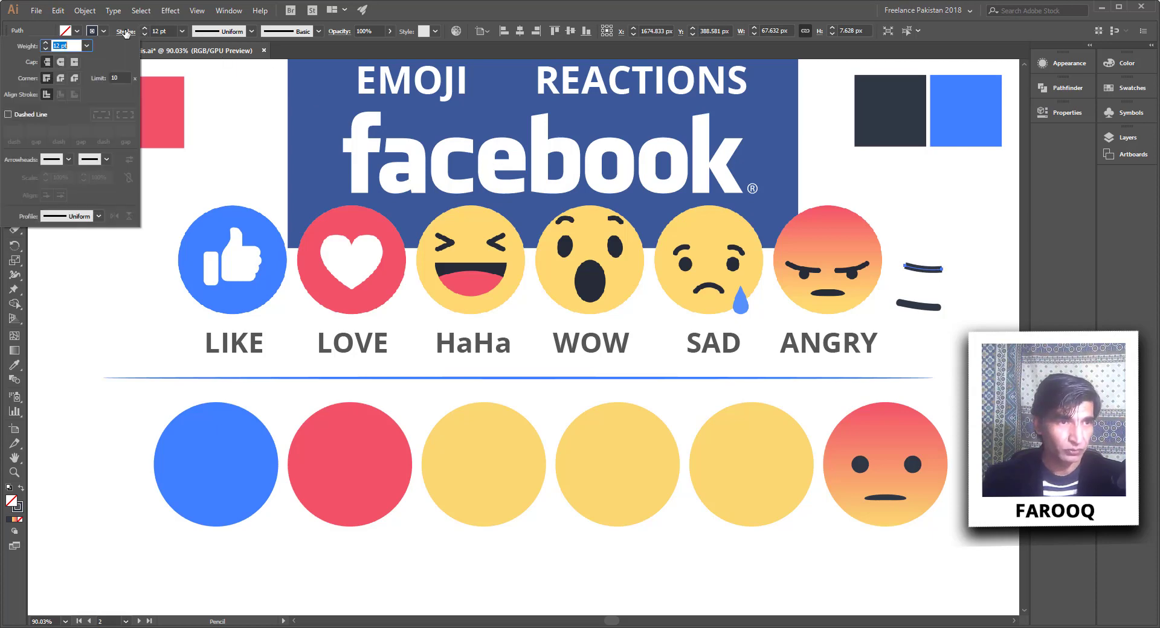
{"action": "left_click", "coordinate": [61, 66]}
{"action": "left_click", "coordinate": [566, 2]}
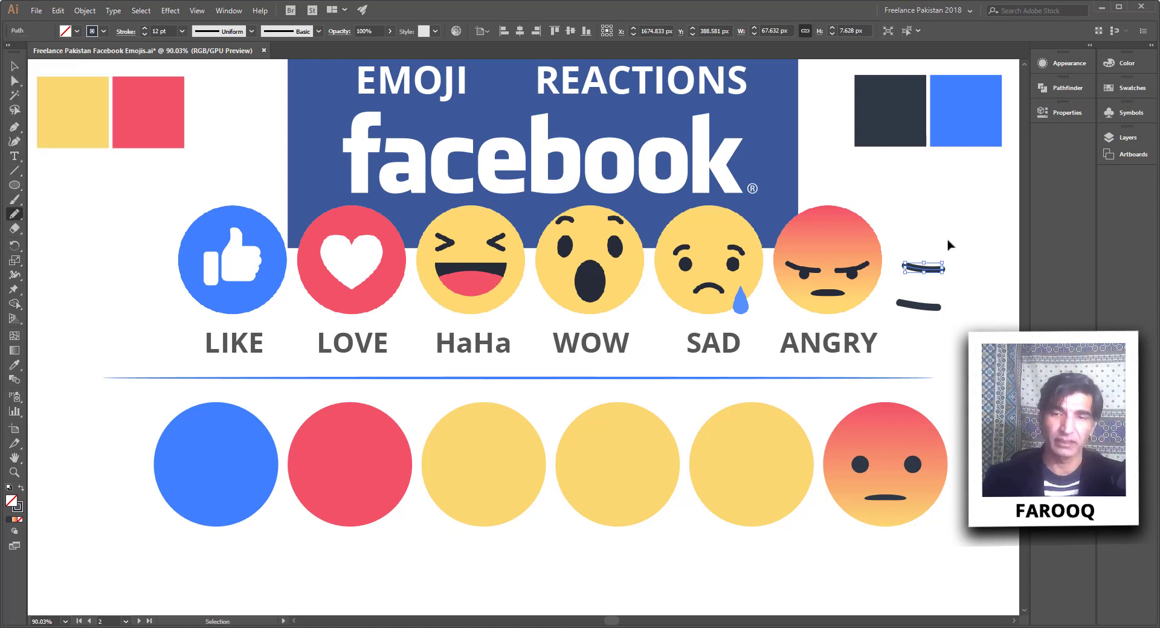
{"action": "left_click", "coordinate": [951, 253], "text": "ctrl"}
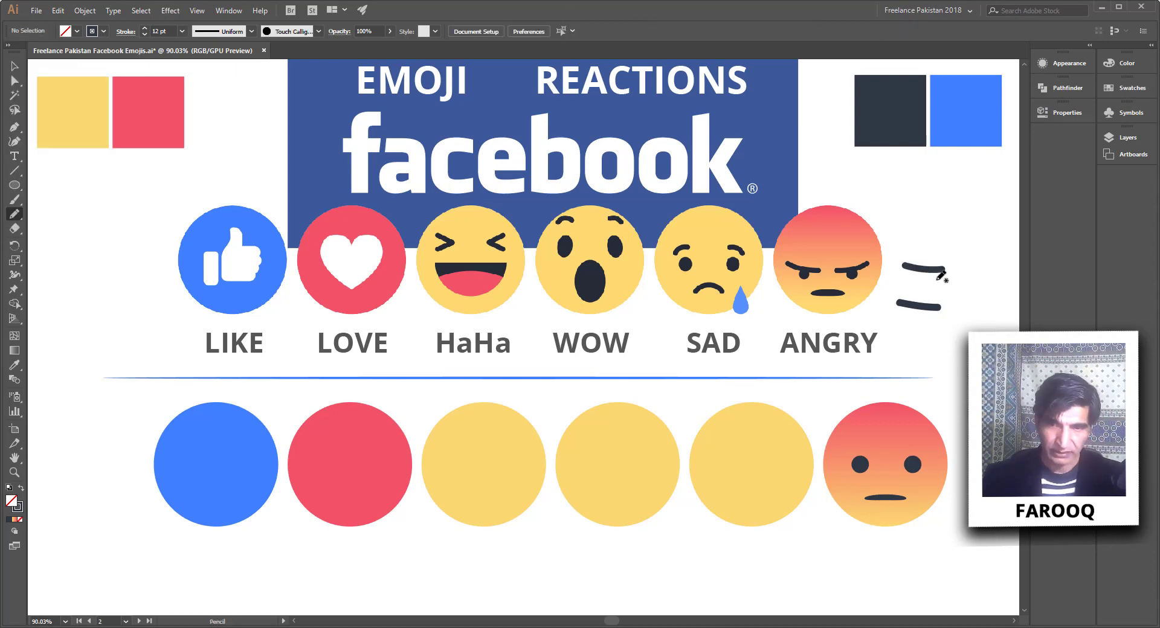
- Place the pencil-drawn eyebrow above the sixth circle's left eye, tilted downward toward the middle of the face
{"action": "key", "text": "v"}
{"action": "mouse_move", "coordinate": [936, 270]}
{"action": "left_mouse_down"}
{"action": "mouse_move", "coordinate": [891, 432]}
{"action": "mouse_move", "coordinate": [871, 455]}
{"action": "mouse_move", "coordinate": [880, 477]}
{"action": "left_mouse_up"}
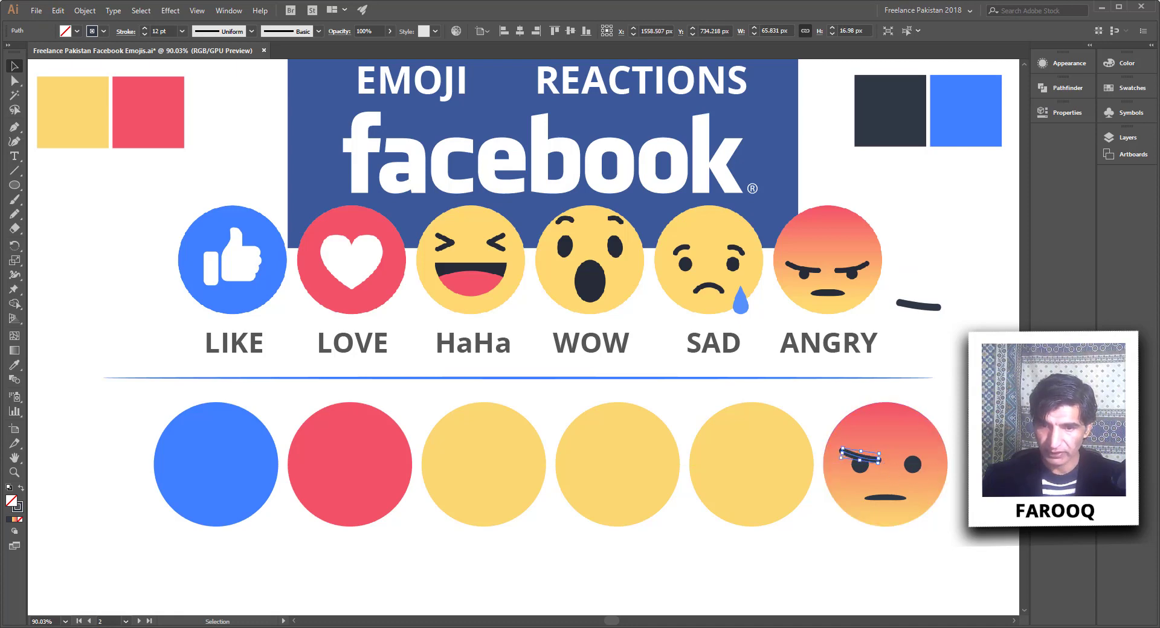
{"action": "left_click", "coordinate": [966, 452]}
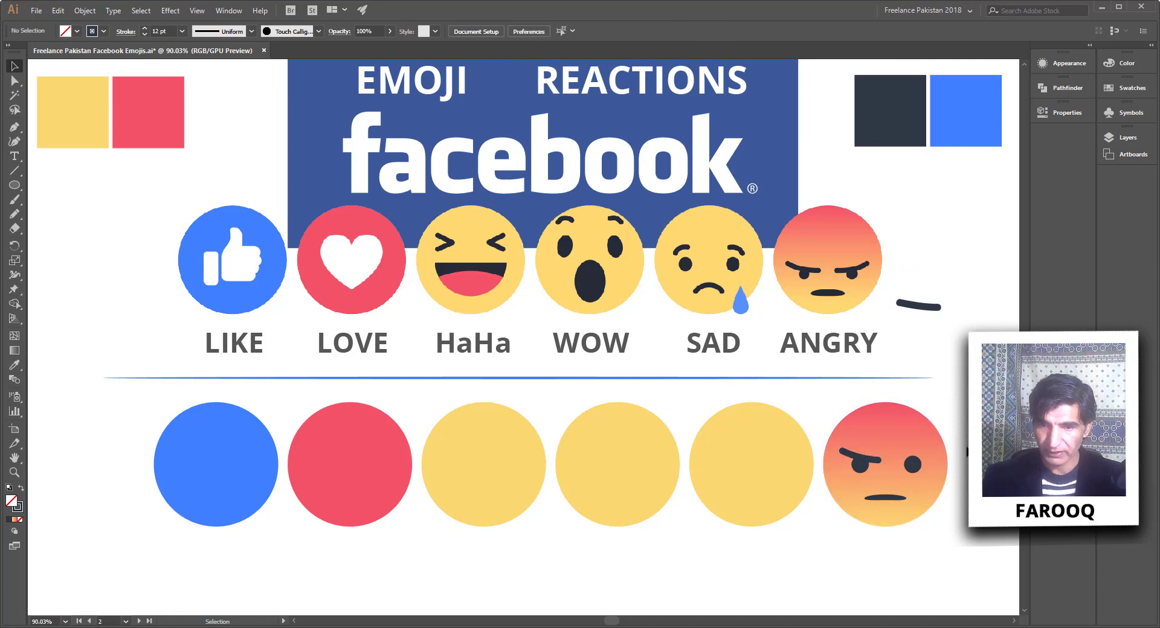
- Duplicate the eyebrow in place, reflect it across the vertical axis and set it above the right eye at the same height
{"action": "left_click", "coordinate": [871, 464]}
{"action": "key", "text": "a"}
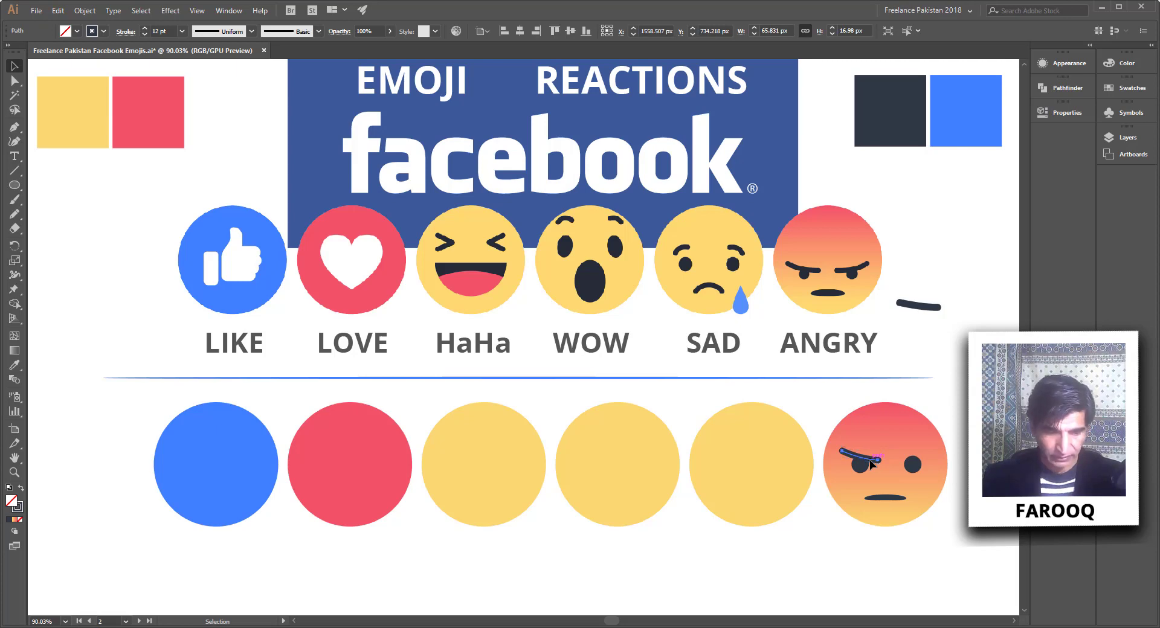
{"action": "key", "text": "v"}
{"action": "right_click", "coordinate": [871, 464]}
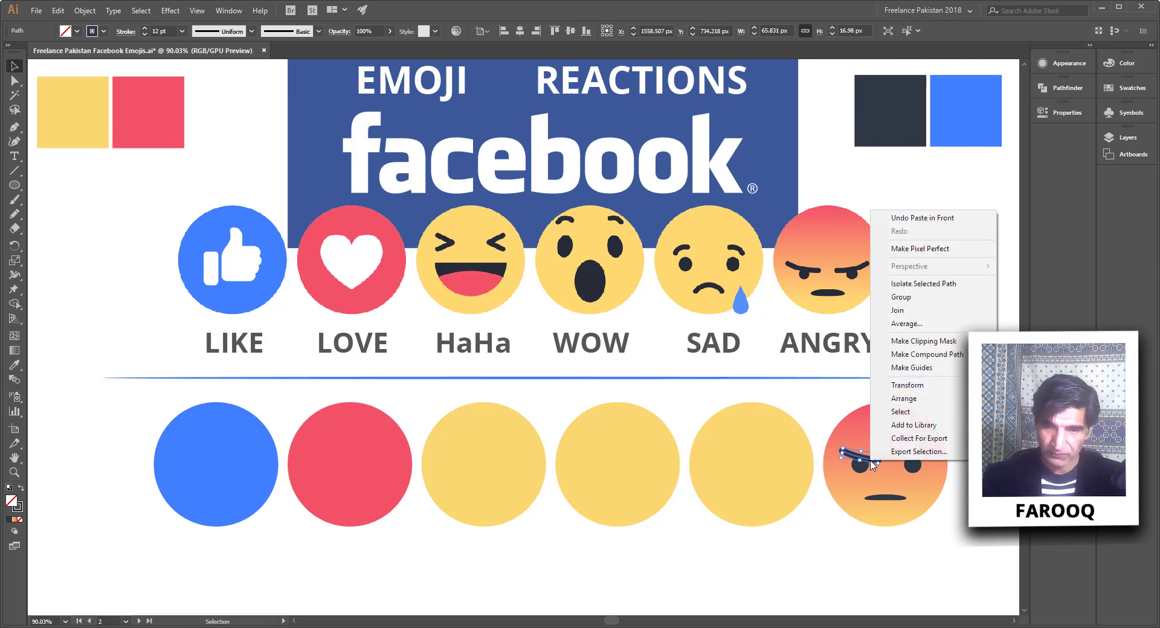
{"action": "mouse_move", "coordinate": [917, 385]}
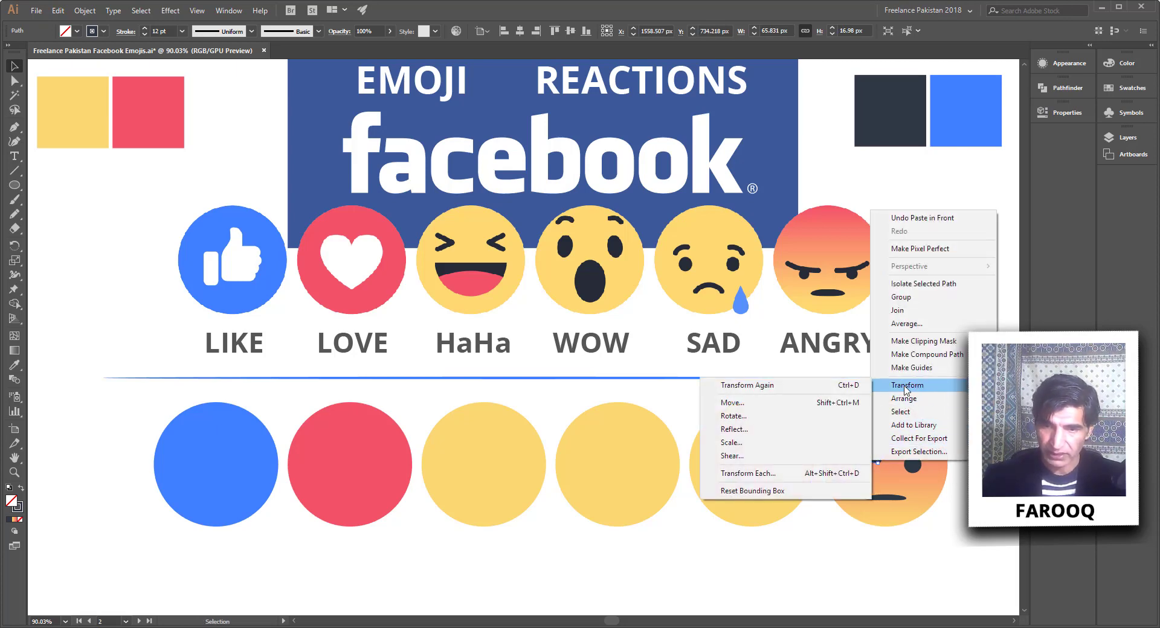
{"action": "left_click", "coordinate": [755, 430]}
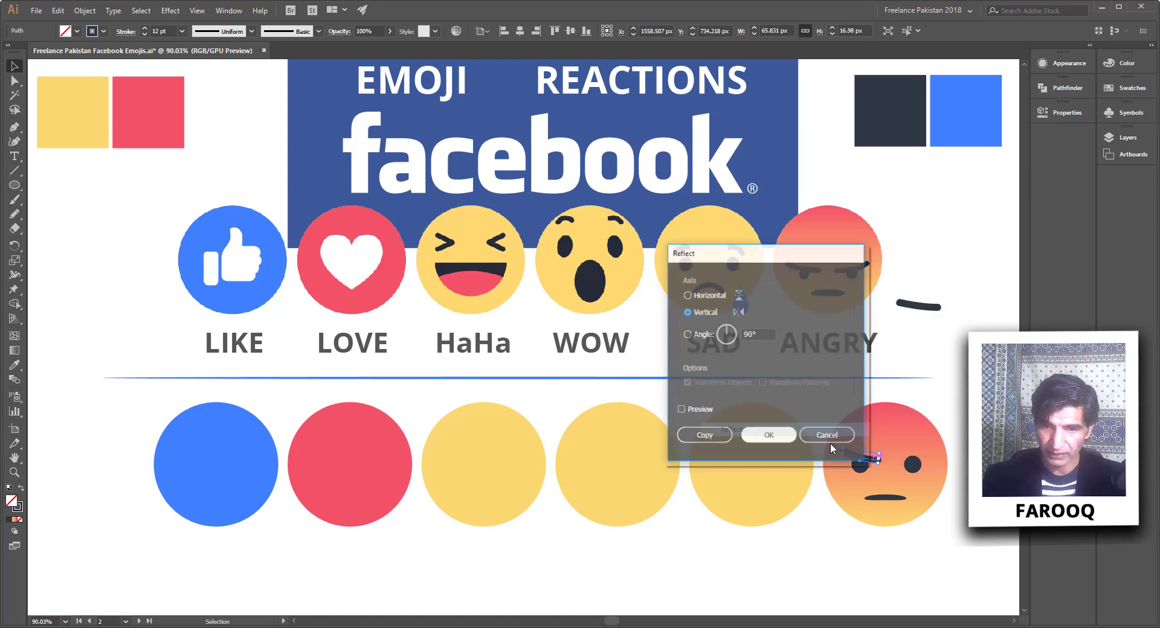
{"action": "left_click", "coordinate": [770, 435]}
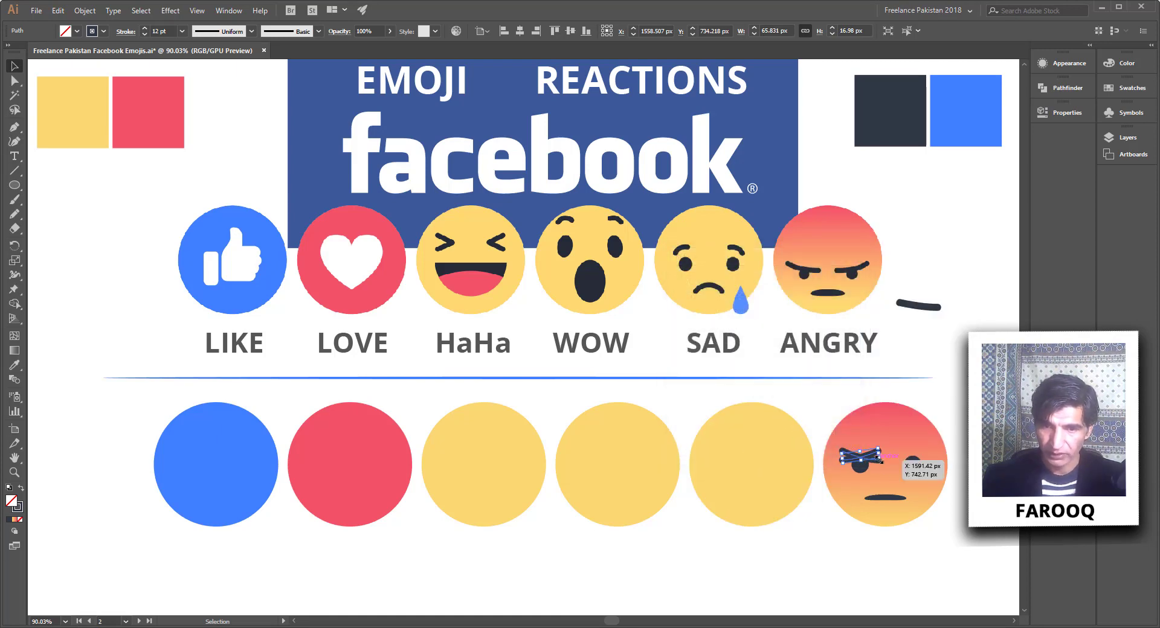
{"action": "left_click_drag", "start_coordinate": [866, 459], "coordinate": [918, 461]}
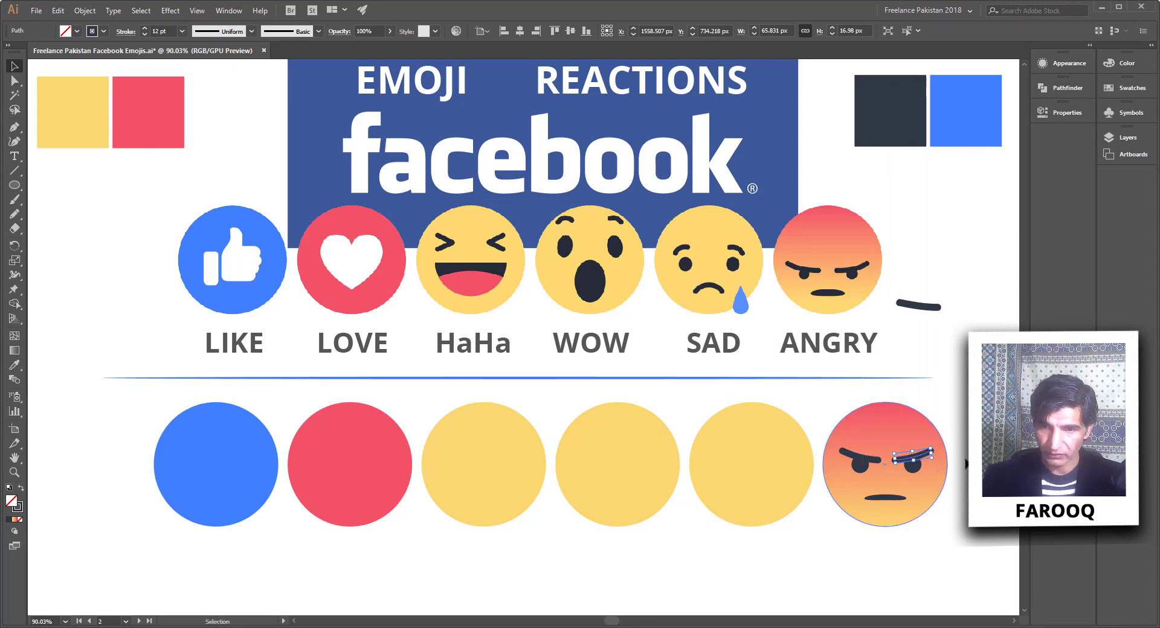
{"action": "key", "text": "ctrl+shift+a"}
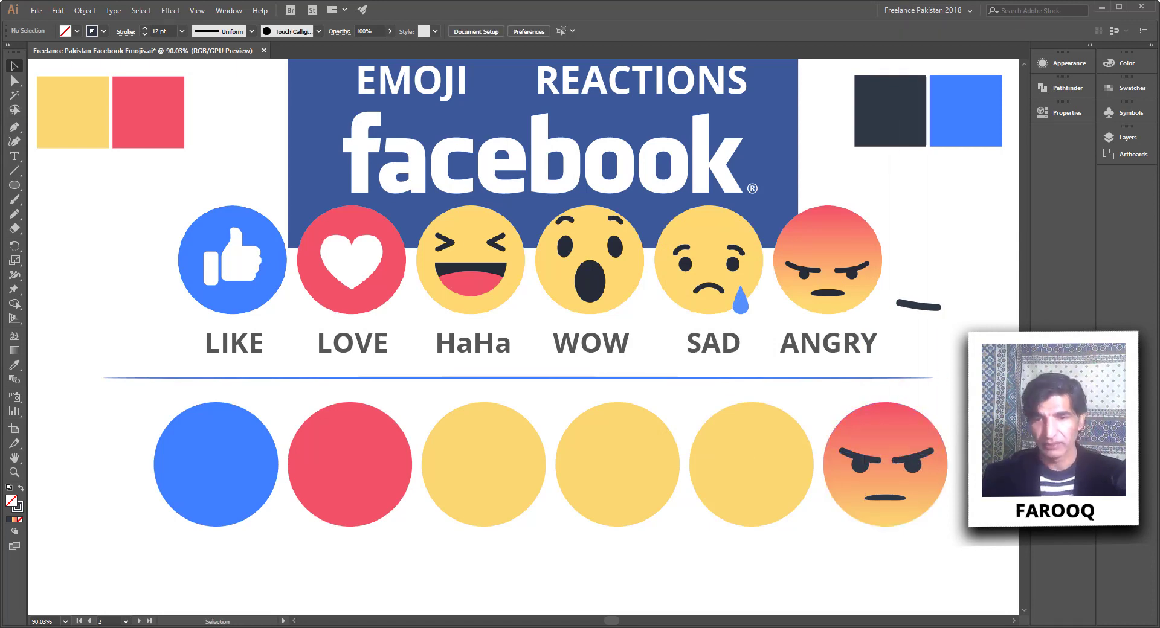
- Lock the sixth circle's base and shift both eyes and eyebrows slightly down together
{"action": "key", "text": "shift+x"}
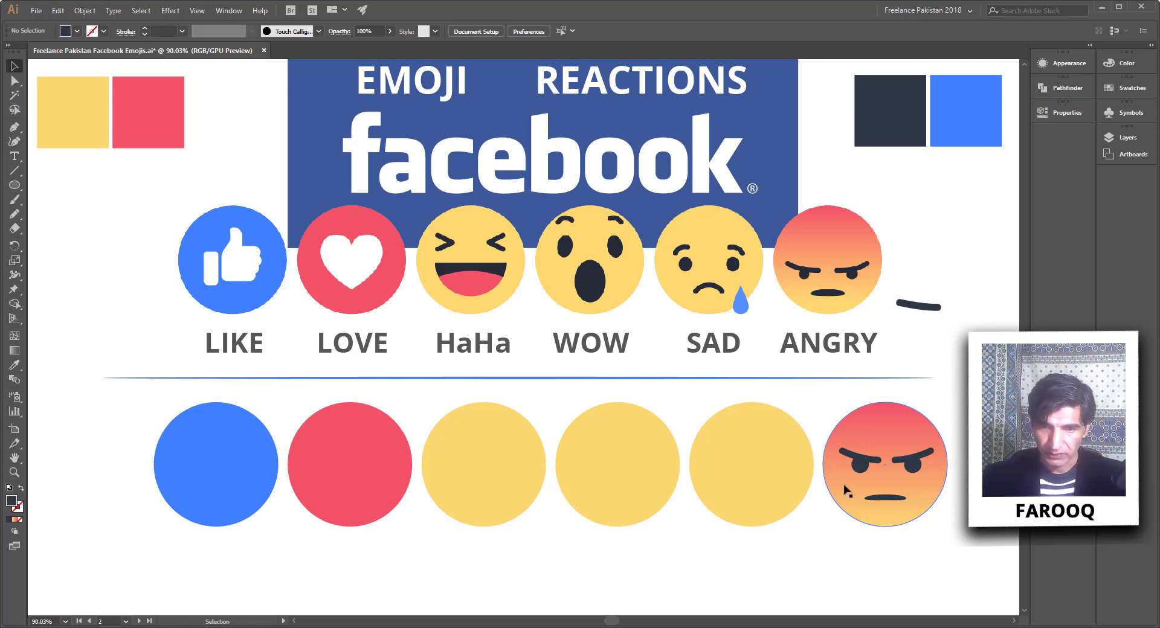
{"action": "left_click", "coordinate": [845, 490]}
{"action": "key", "text": "ctrl+2"}
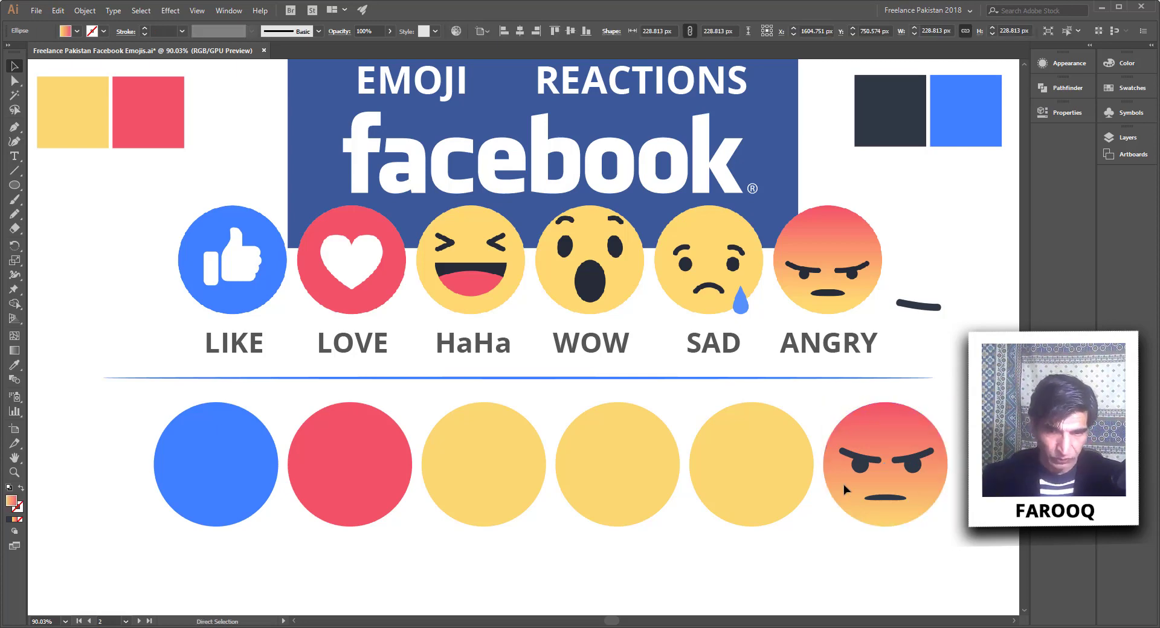
{"action": "left_click_drag", "start_coordinate": [838, 468], "coordinate": [860, 519]}
{"action": "left_click", "coordinate": [845, 509]}
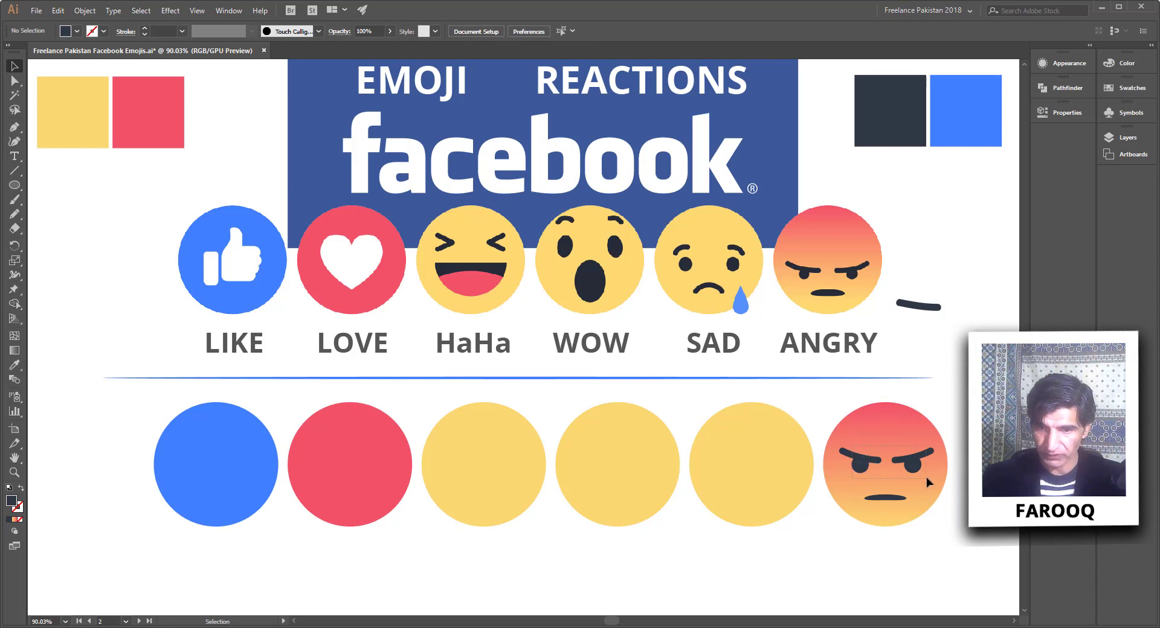
{"action": "left_click_drag", "start_coordinate": [926, 478], "coordinate": [912, 482]}
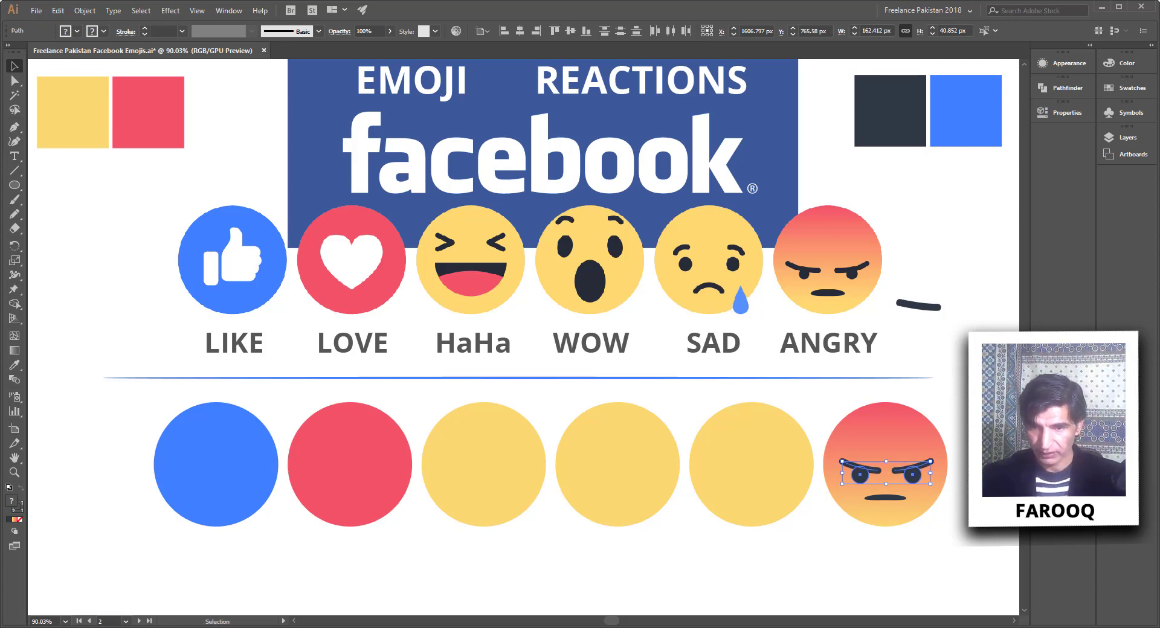
{"action": "left_click", "coordinate": [955, 519]}
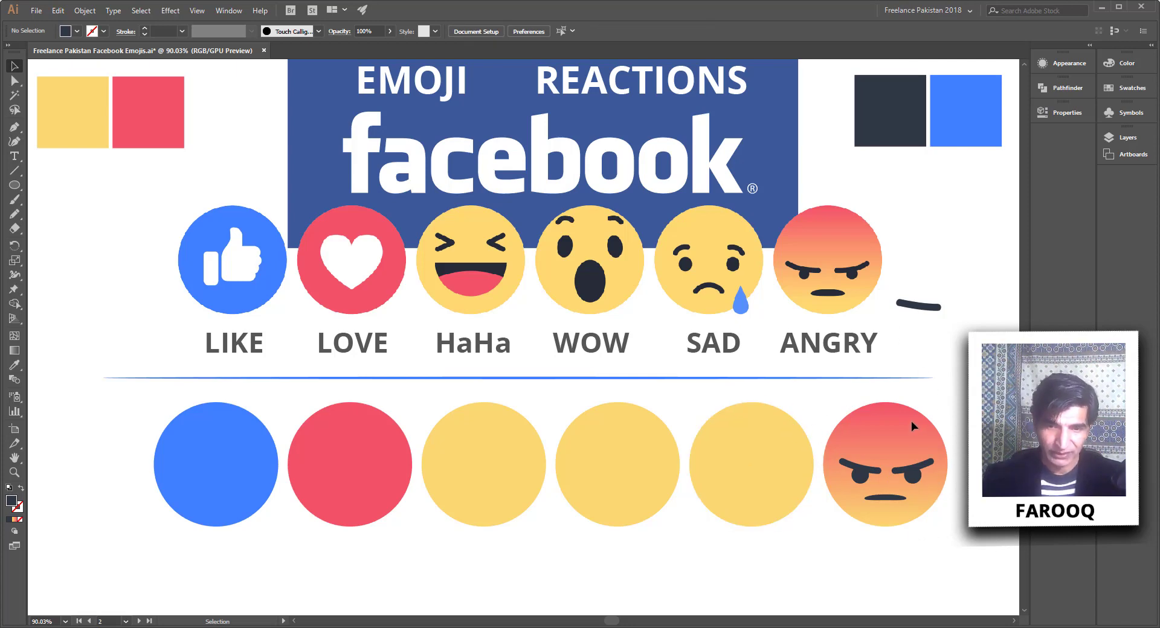
- Delete the leftover brush stroke beside the ANGRY emoji
{"action": "left_click_drag", "start_coordinate": [915, 285], "coordinate": [931, 324]}
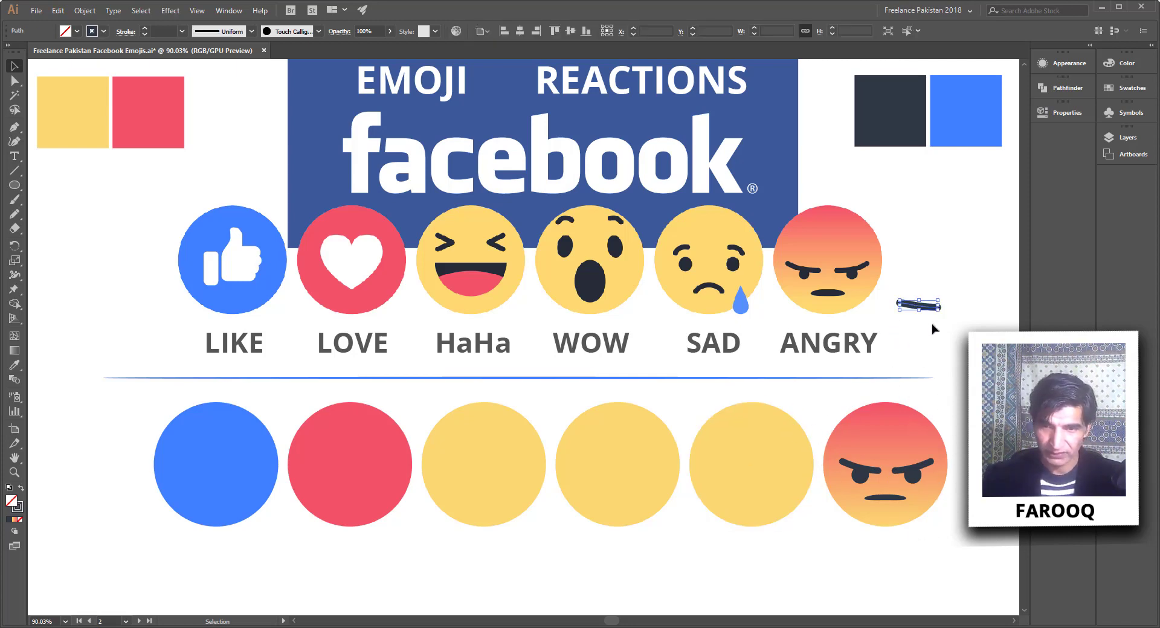
{"action": "key", "text": "Delete"}
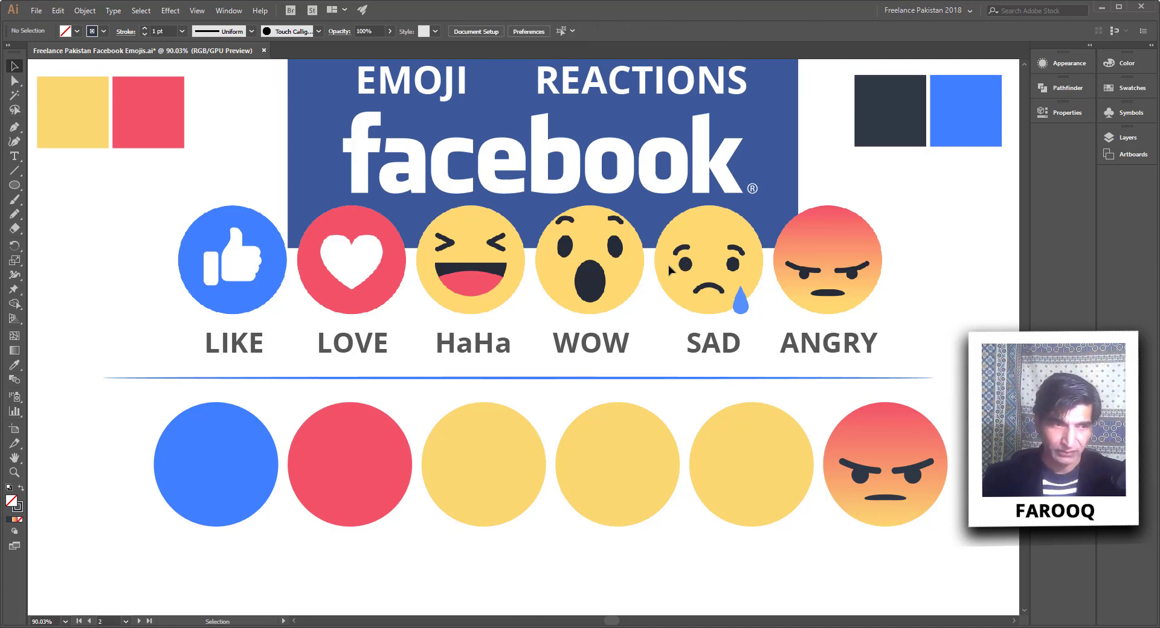
- Draw a left eye circle about 30 px wide on the fifth circle and fill it with the sampled dark swatch colour
{"action": "key", "text": "l"}
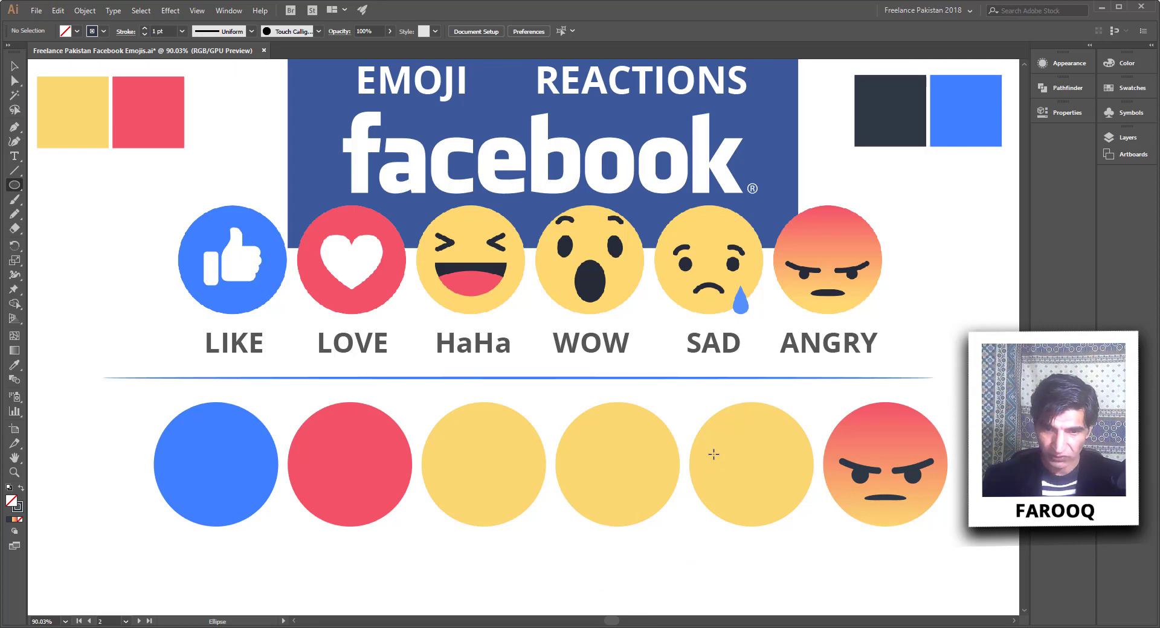
{"action": "left_click_drag", "start_coordinate": [713, 454], "coordinate": [719, 472]}
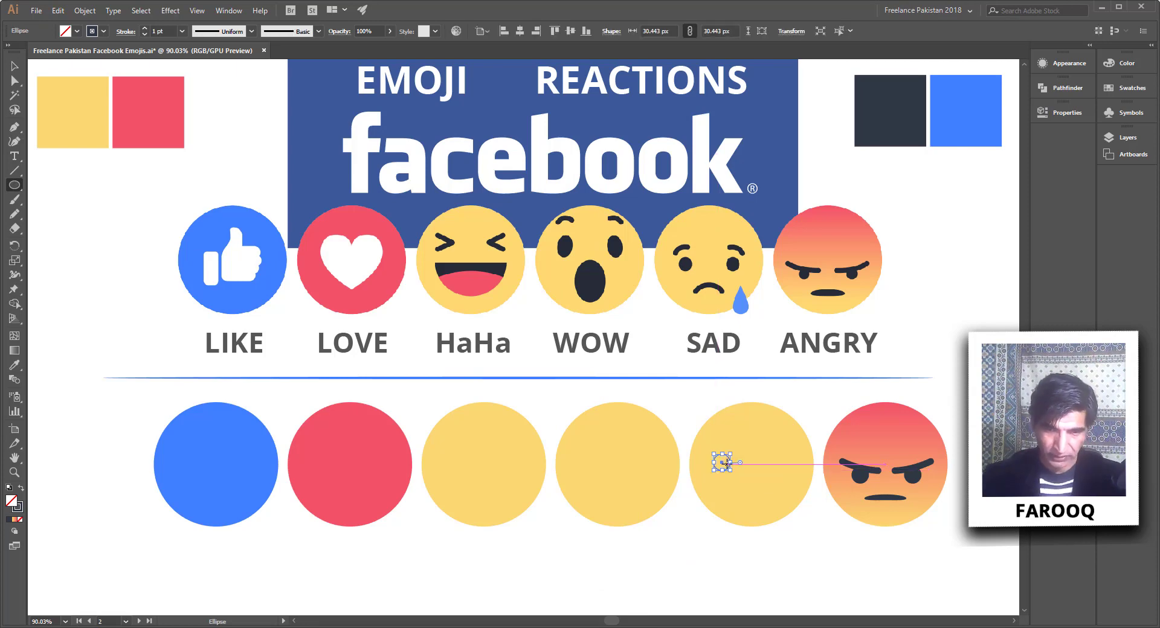
{"action": "key", "text": "i"}
{"action": "left_click", "coordinate": [902, 134]}
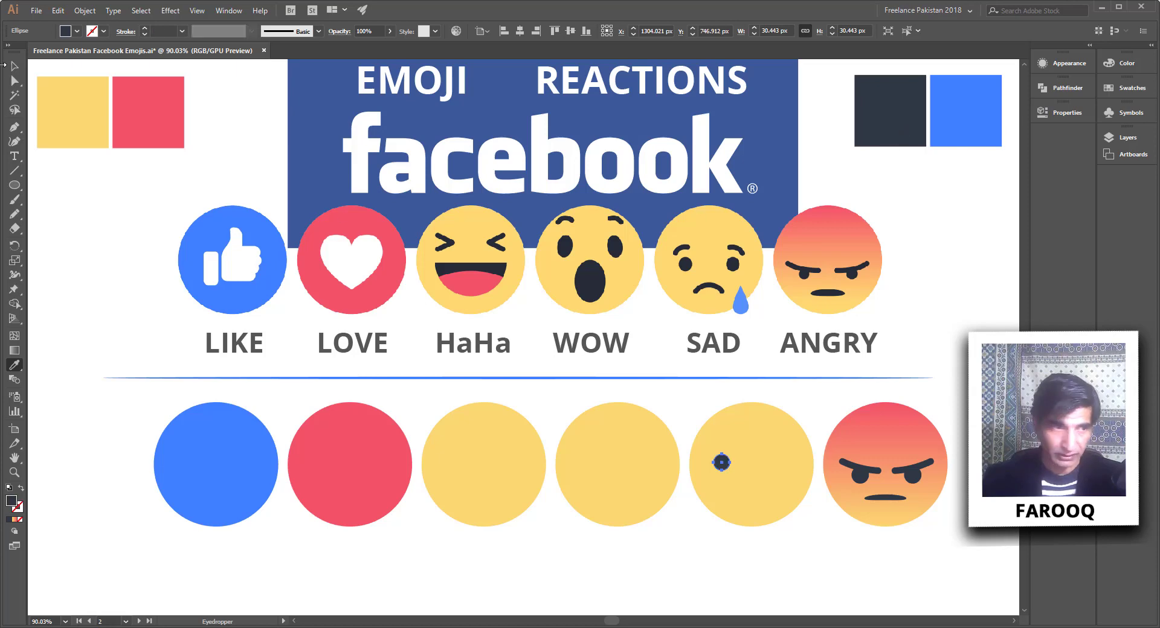
{"action": "left_click", "coordinate": [13, 67]}
{"action": "left_click", "coordinate": [705, 568]}
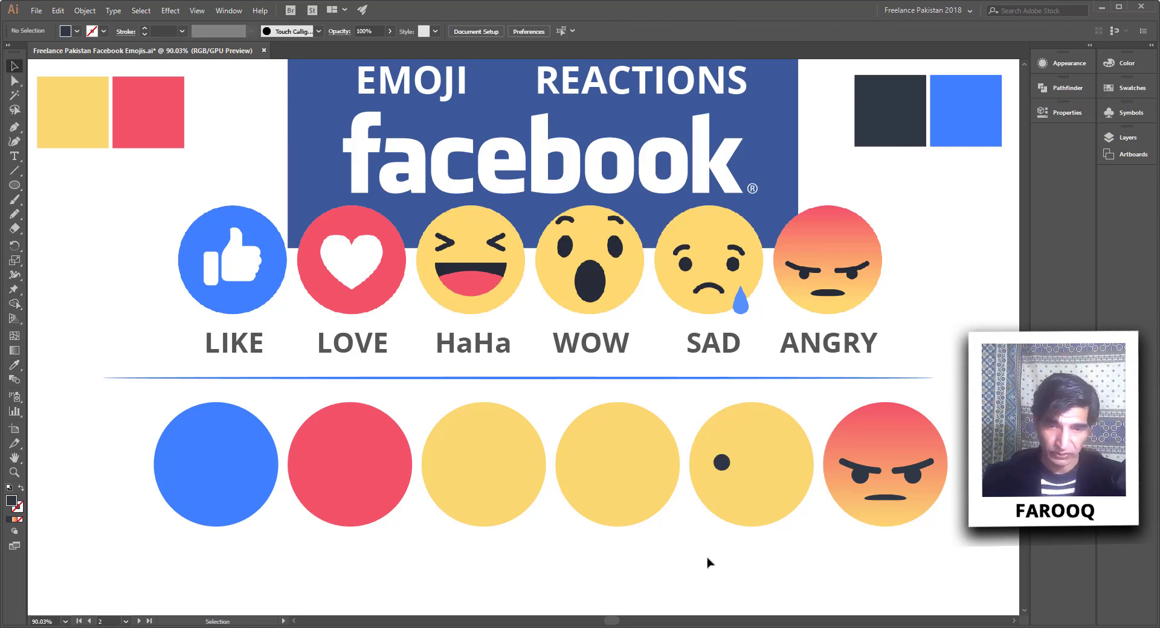
- Duplicate the eye horizontally to the right side of the fifth circle and deselect it
{"action": "left_click", "coordinate": [723, 470]}
{"action": "left_click_drag", "start_coordinate": [723, 469], "coordinate": [782, 471]}
{"action": "left_click", "coordinate": [831, 572]}
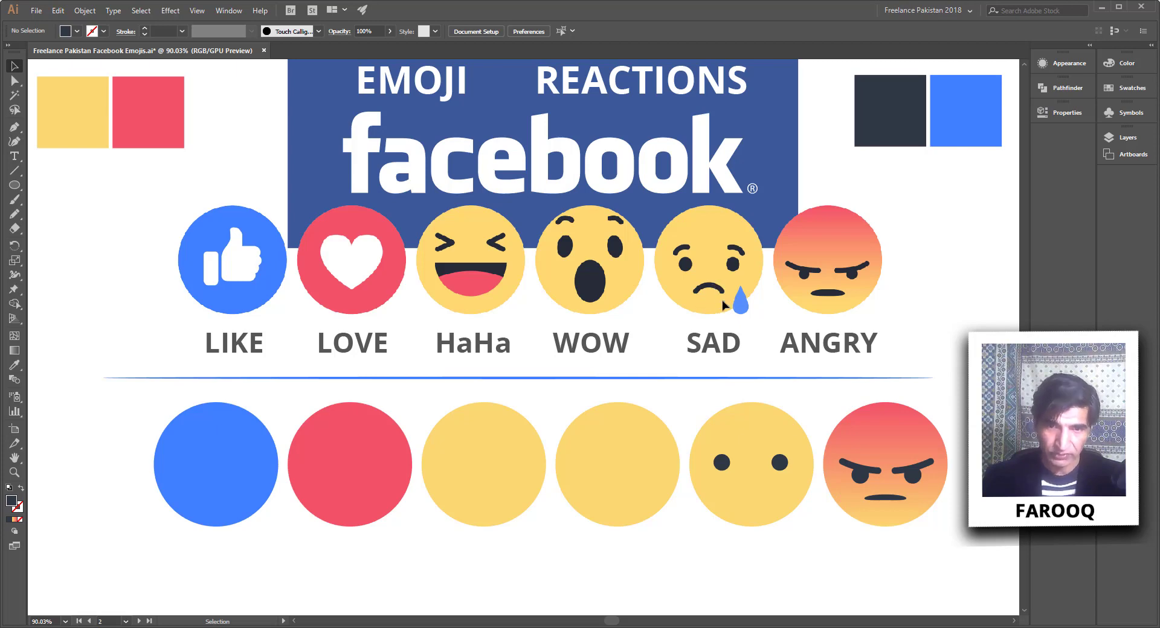
- Draw an arc about 30 × 30 px with the Arc tool in the empty area beside the ANGRY emoji
{"action": "left_click", "coordinate": [15, 170]}
{"action": "left_click", "coordinate": [38, 185]}
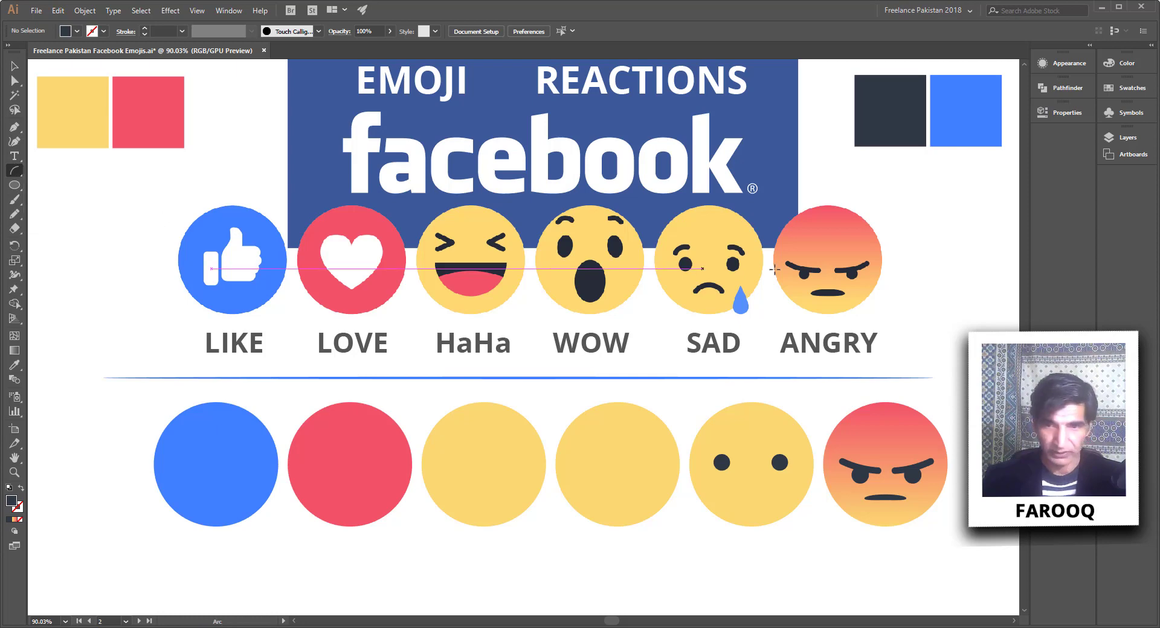
{"action": "left_click_drag", "start_coordinate": [918, 305], "coordinate": [934, 321]}
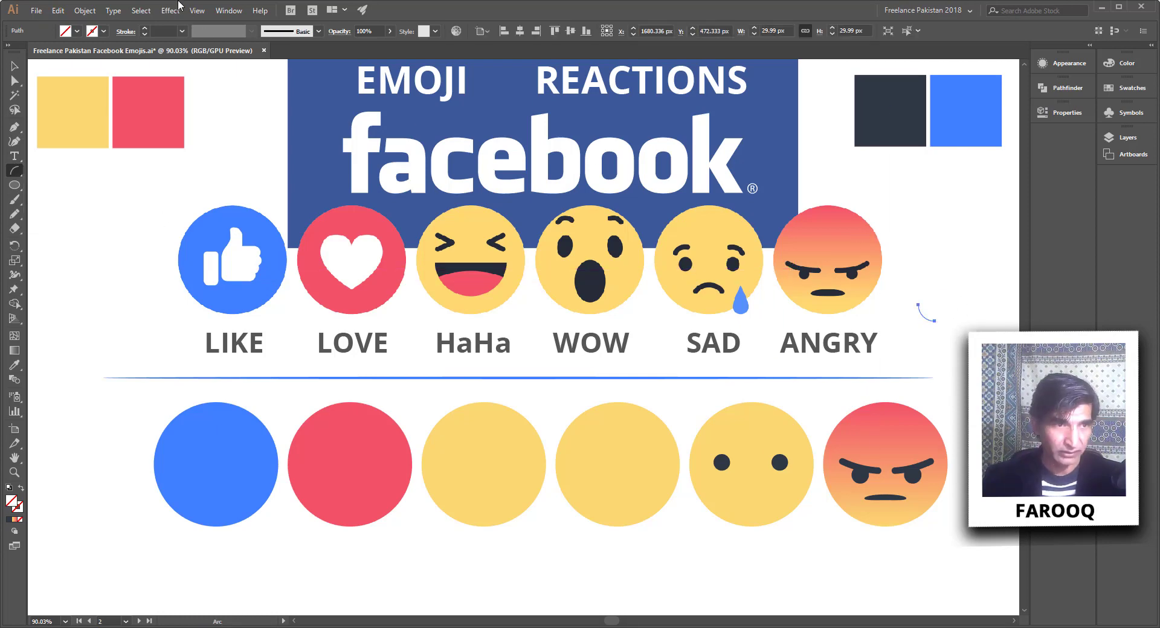
- Set the arc's stroke weight to 9 pt with round caps
{"action": "left_click", "coordinate": [146, 28]}
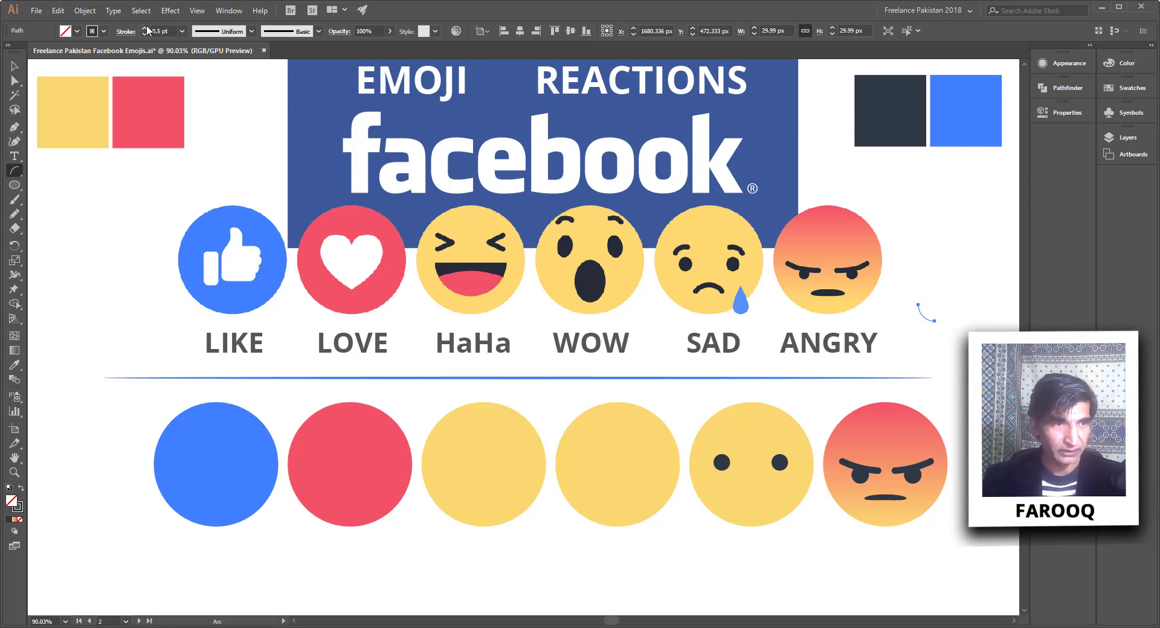
{"action": "left_click", "coordinate": [146, 28]}
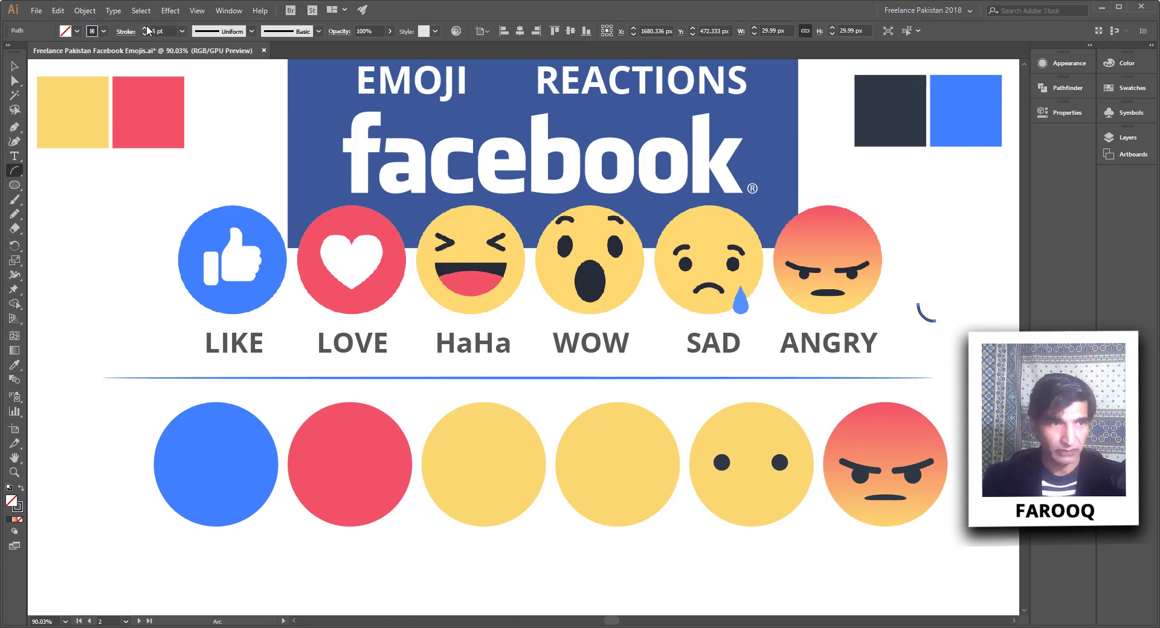
{"action": "left_click", "coordinate": [146, 28]}
{"action": "left_click", "coordinate": [146, 28]}
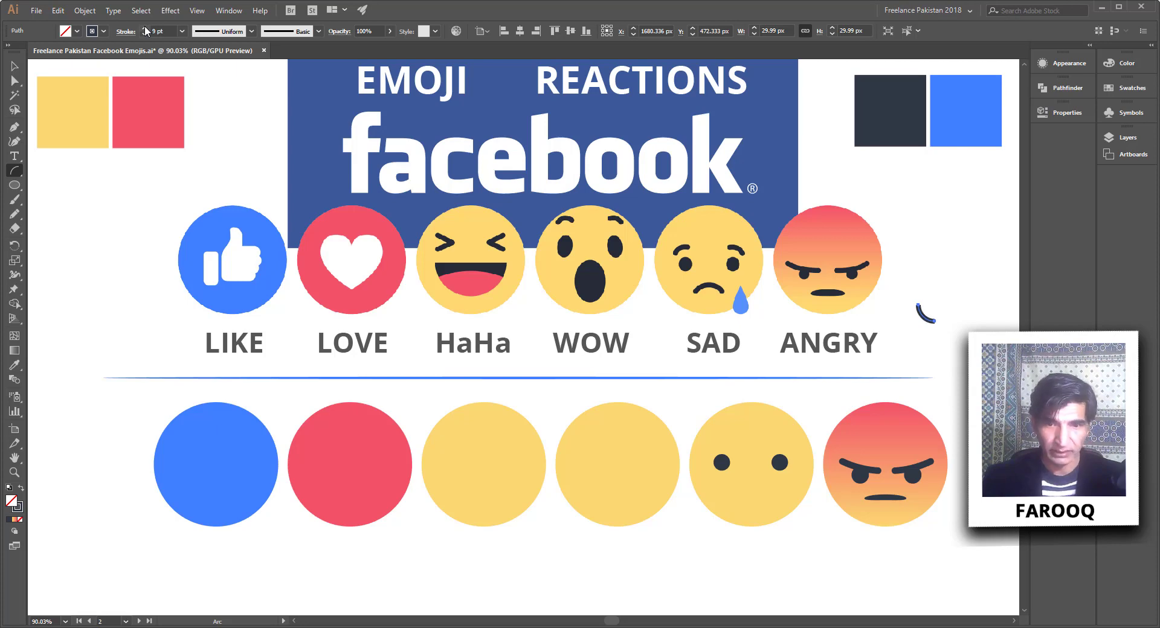
{"action": "left_click", "coordinate": [126, 31]}
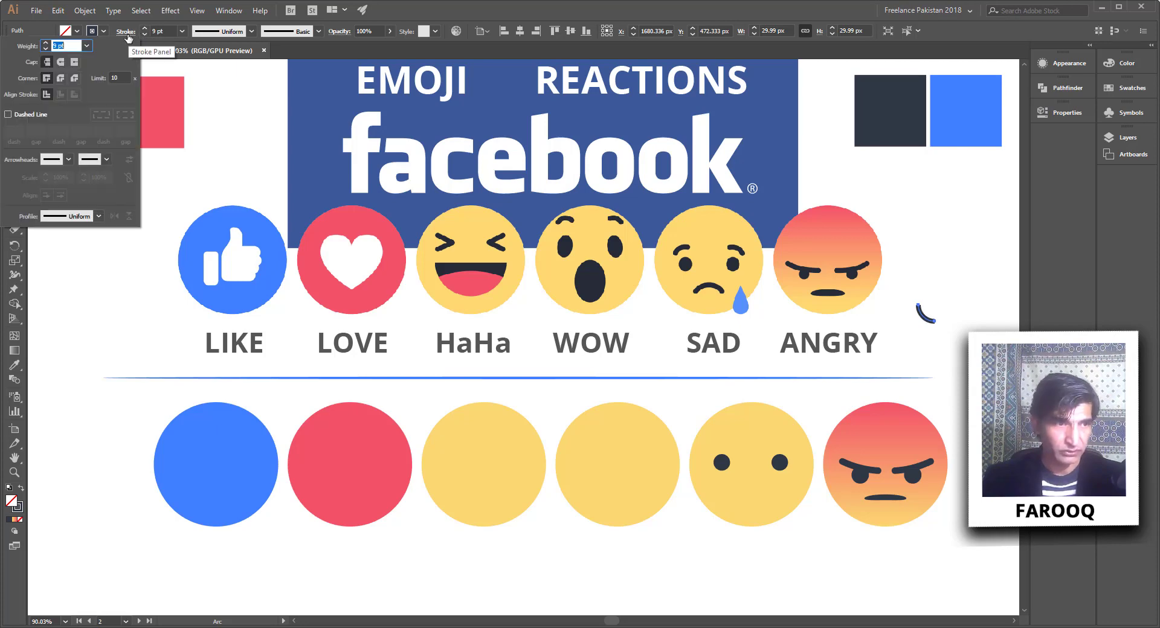
{"action": "left_click", "coordinate": [61, 65]}
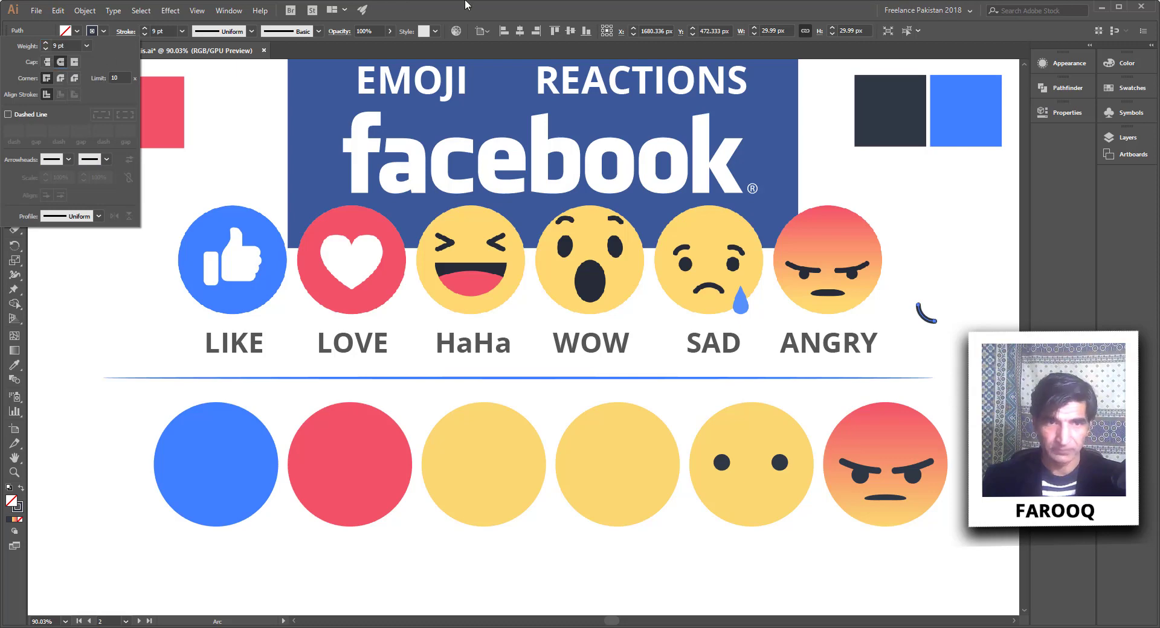
- Rotate the arc into a downturned frown and place it centred below the eyes on the fifth circle
{"action": "key", "text": "v"}
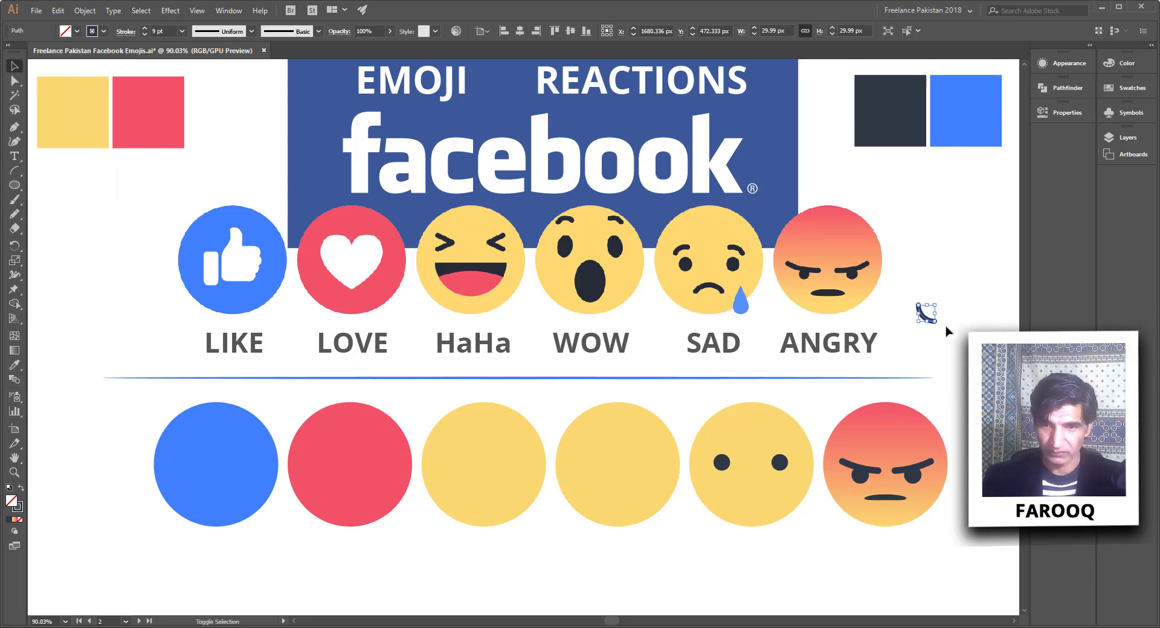
{"action": "left_click_drag", "start_coordinate": [940, 327], "coordinate": [758, 499]}
{"action": "left_click", "coordinate": [941, 329]}
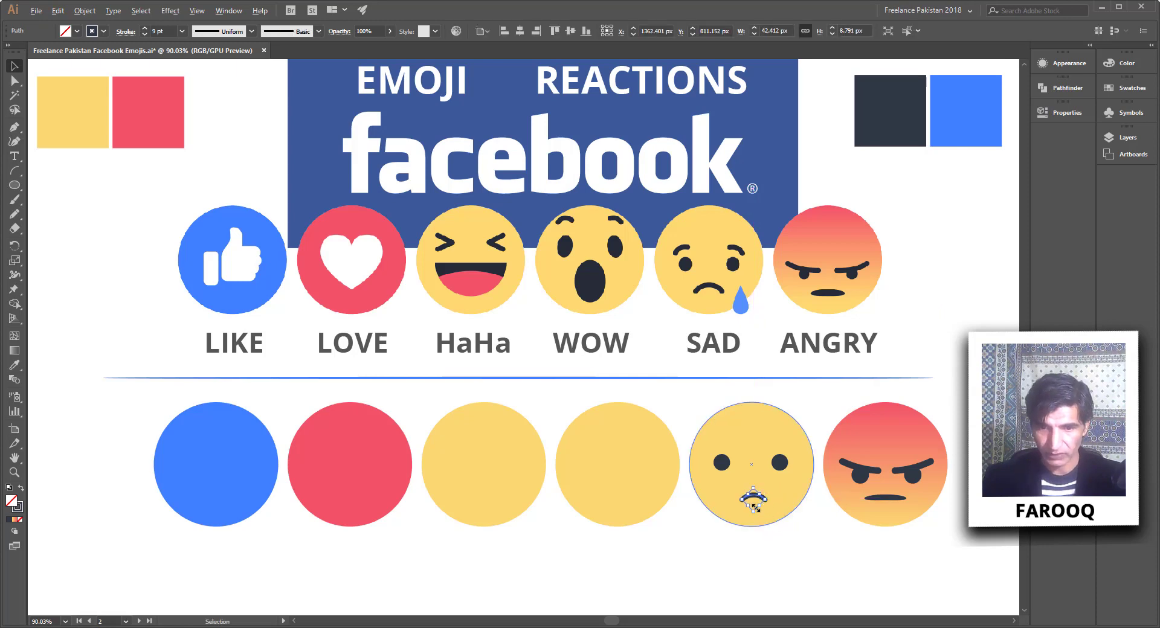
- Enlarge the frown mouth about its centre together with its stroke, and deselect it
{"action": "left_click_drag", "start_coordinate": [771, 497], "coordinate": [779, 502]}
{"action": "left_click", "coordinate": [792, 552]}
{"action": "left_click", "coordinate": [758, 499]}
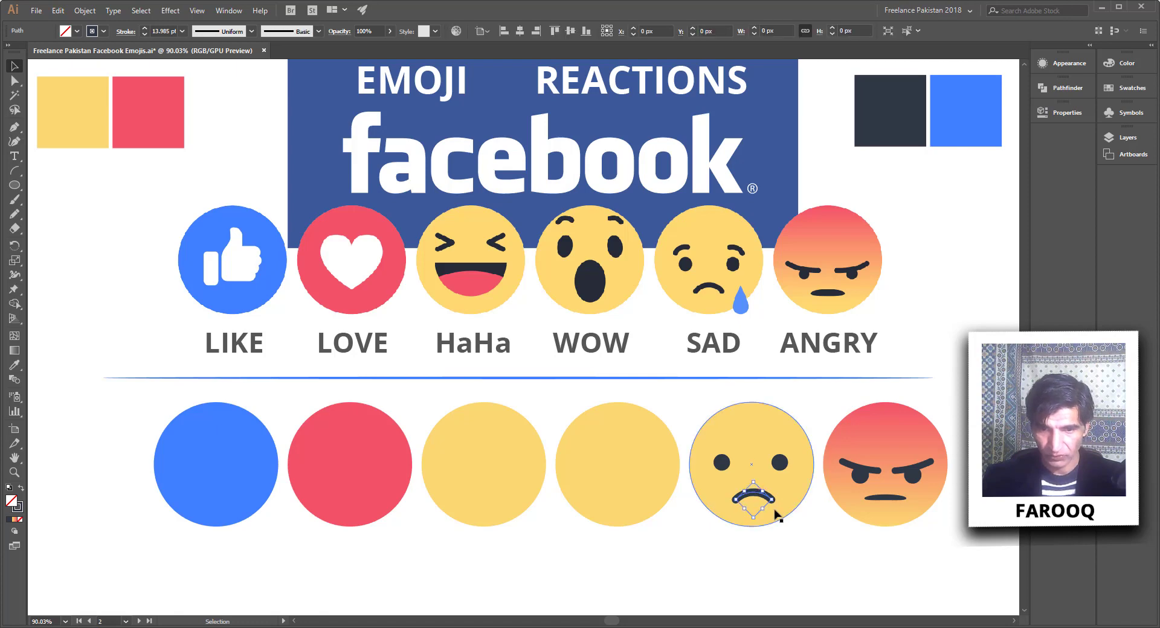
{"action": "left_click_drag", "start_coordinate": [774, 500], "coordinate": [774, 500]}
{"action": "left_click", "coordinate": [803, 551]}
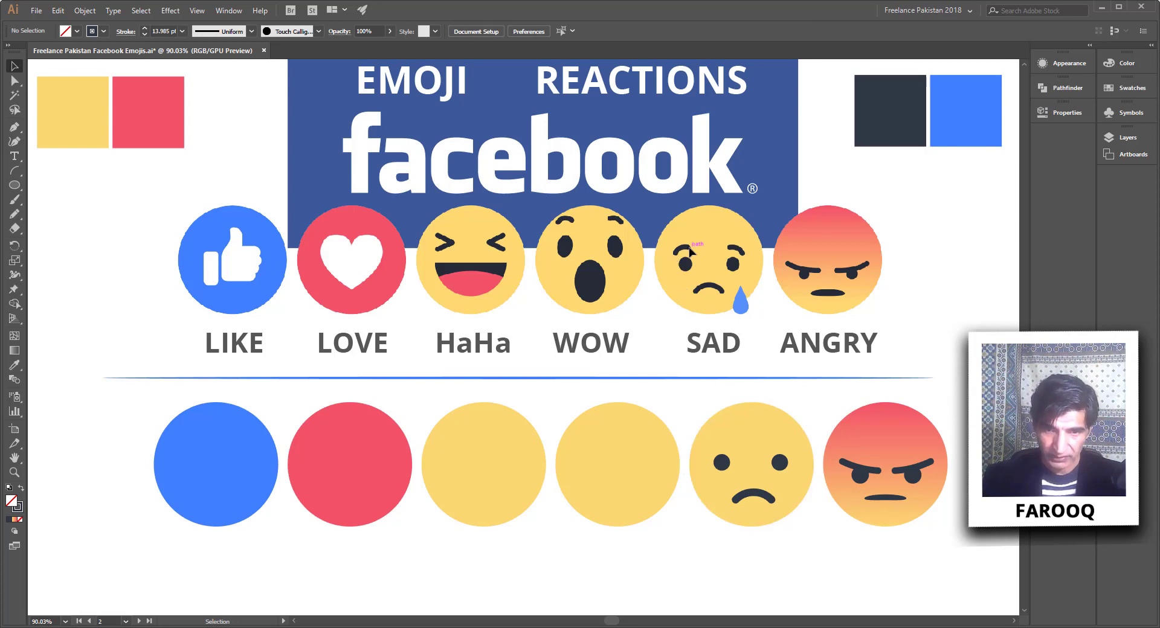
- Copy the frown mouth and shrink the copy into an eyebrow about 38 px wide above the sad face's left eye
{"action": "left_click", "coordinate": [753, 494]}
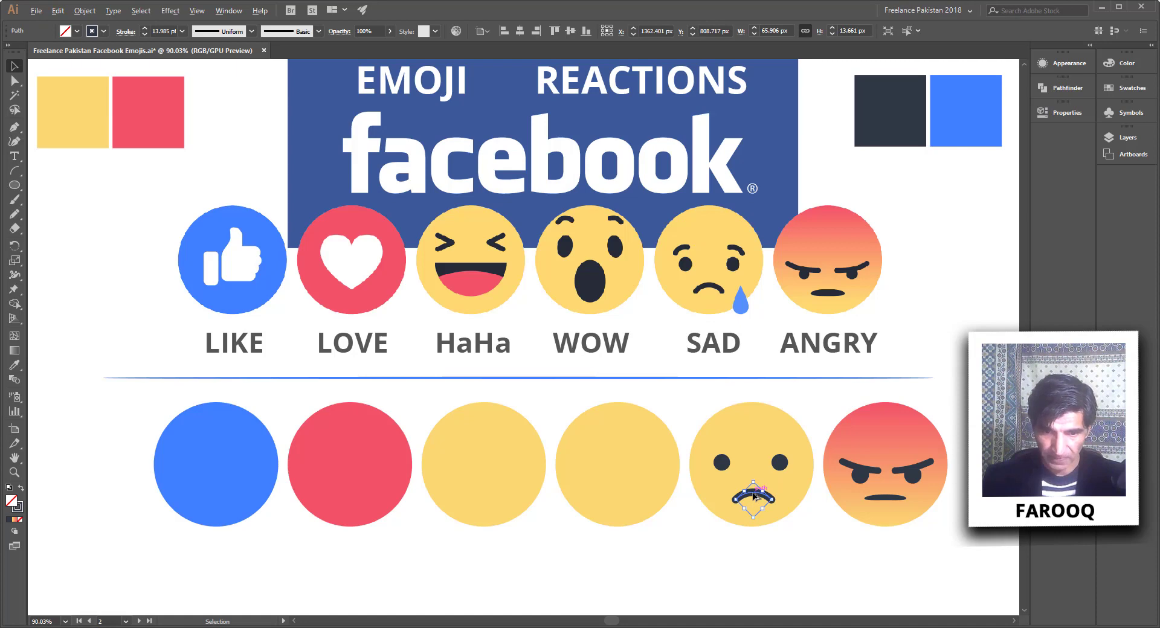
{"action": "left_click_drag", "start_coordinate": [753, 495], "coordinate": [728, 450]}
{"action": "left_click", "coordinate": [746, 562]}
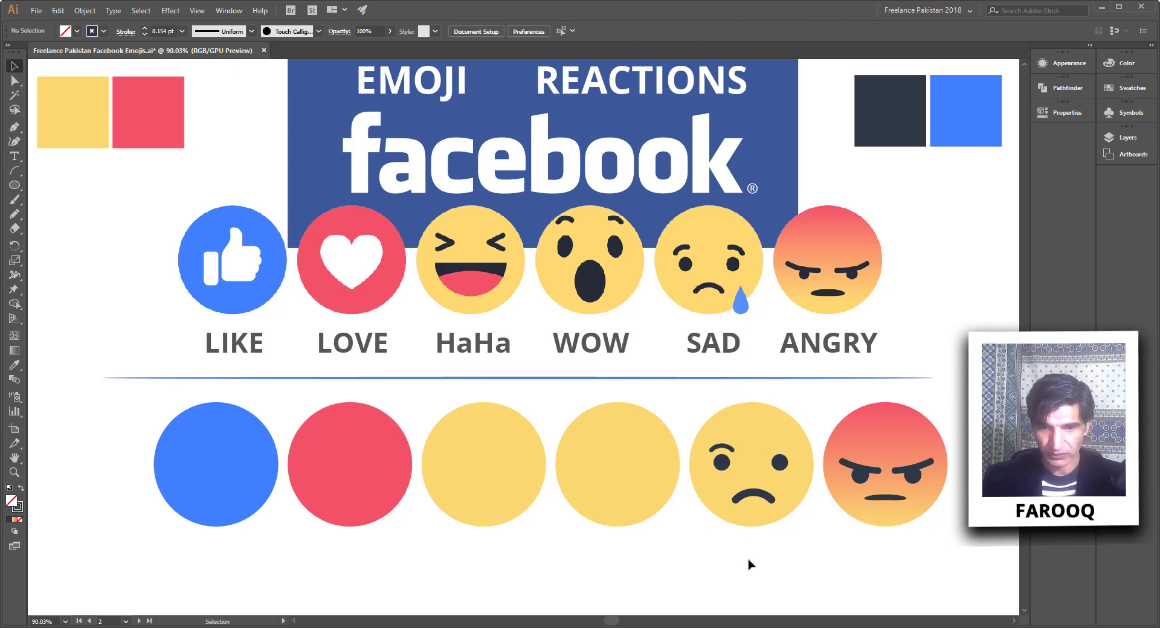
- Duplicate the eyebrow above the sad face's right eye and tilt the copy so its outer end slopes down
{"action": "left_click", "coordinate": [726, 447]}
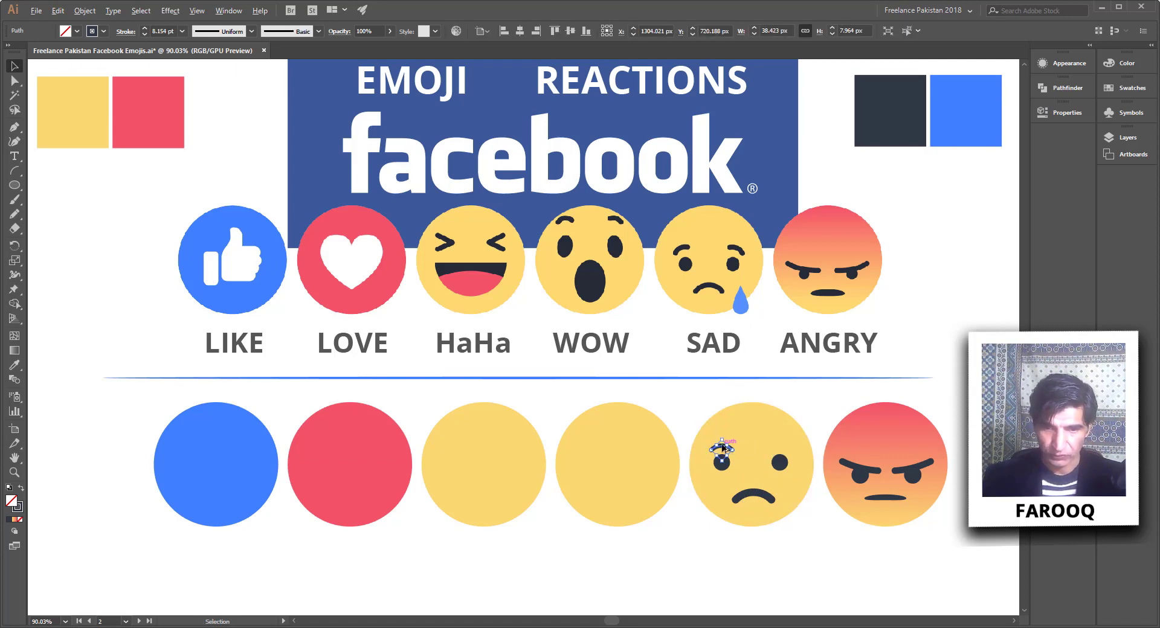
{"action": "left_click_drag", "start_coordinate": [727, 448], "coordinate": [780, 445]}
{"action": "left_click", "coordinate": [790, 552]}
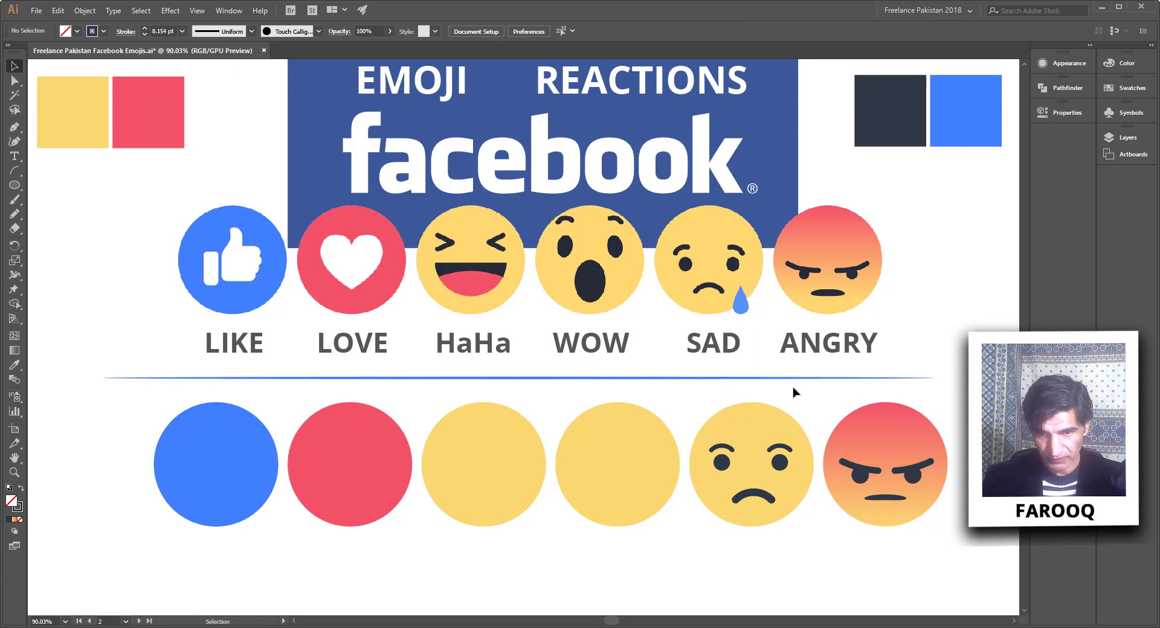
{"action": "left_click", "coordinate": [795, 450]}
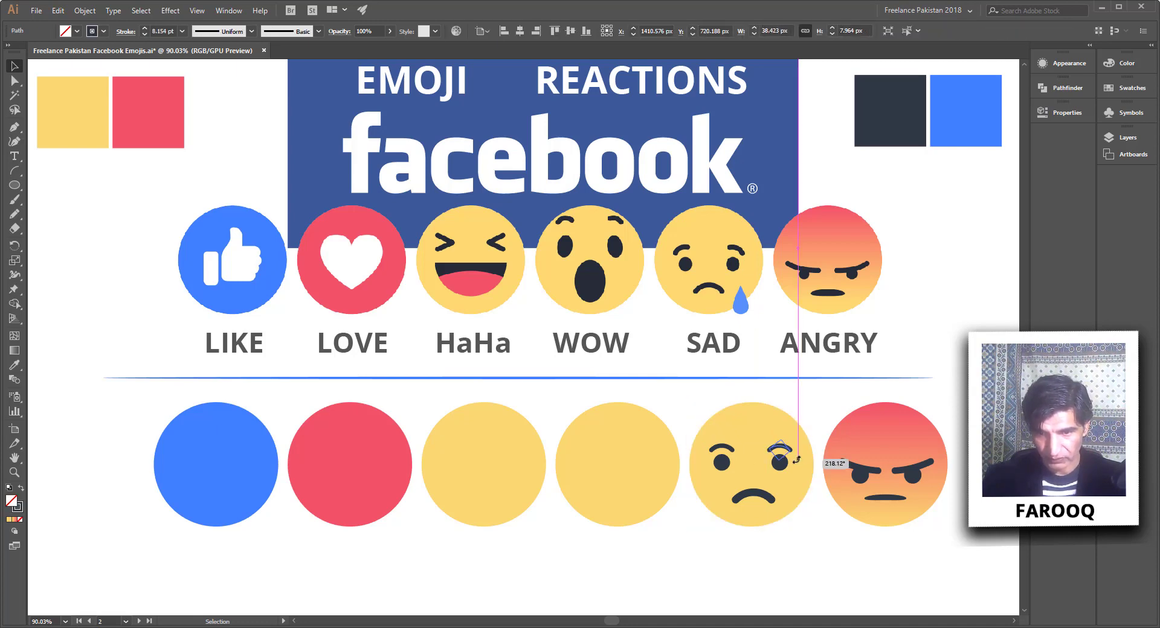
{"action": "left_click_drag", "start_coordinate": [824, 468], "coordinate": [787, 453]}
{"action": "left_click", "coordinate": [817, 526]}
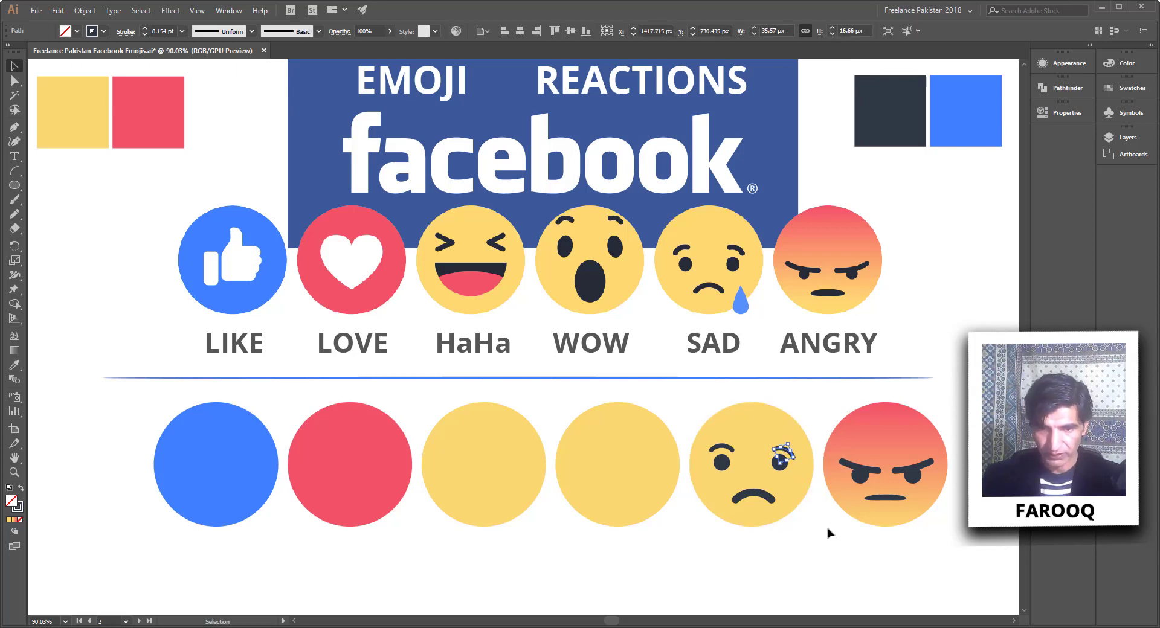
{"action": "left_click", "coordinate": [828, 532]}
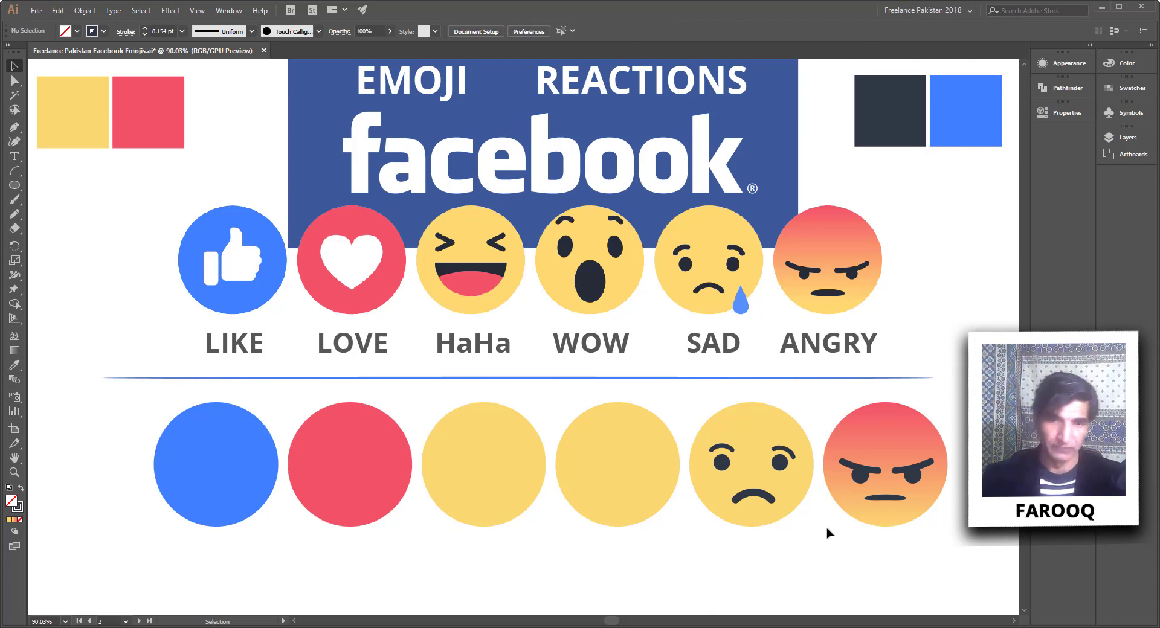
- Tilt the sad face's left eyebrow so its outer end slopes down, and nudge it outward to mirror the right one
{"action": "left_click", "coordinate": [727, 450]}
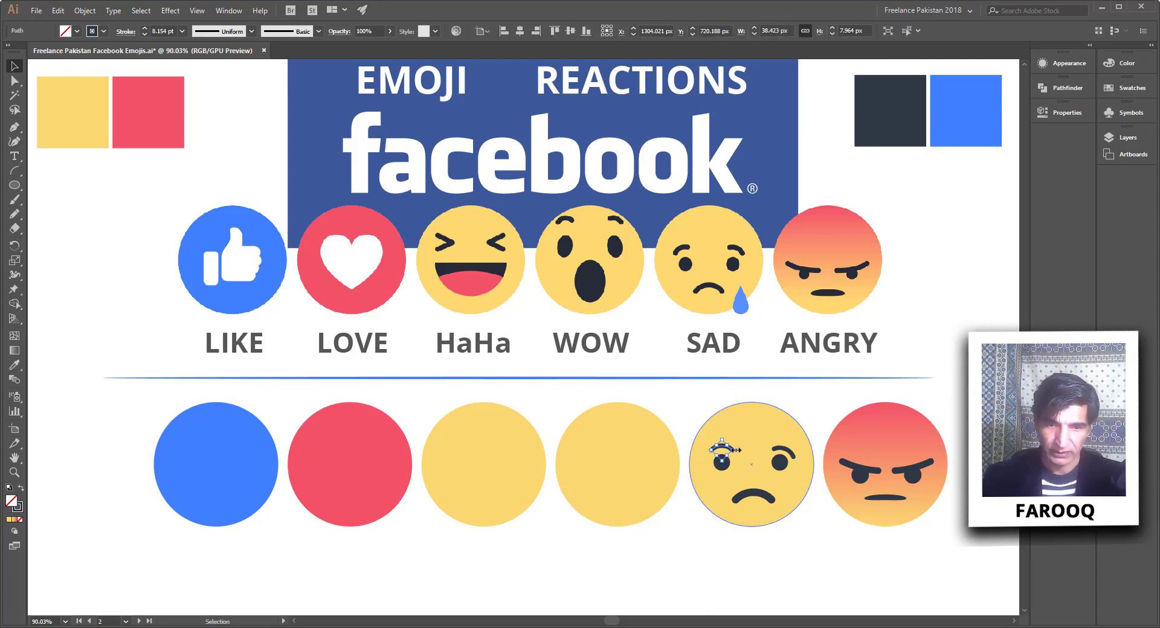
{"action": "left_click_drag", "start_coordinate": [738, 451], "coordinate": [738, 445]}
{"action": "left_click_drag", "start_coordinate": [738, 452], "coordinate": [740, 453]}
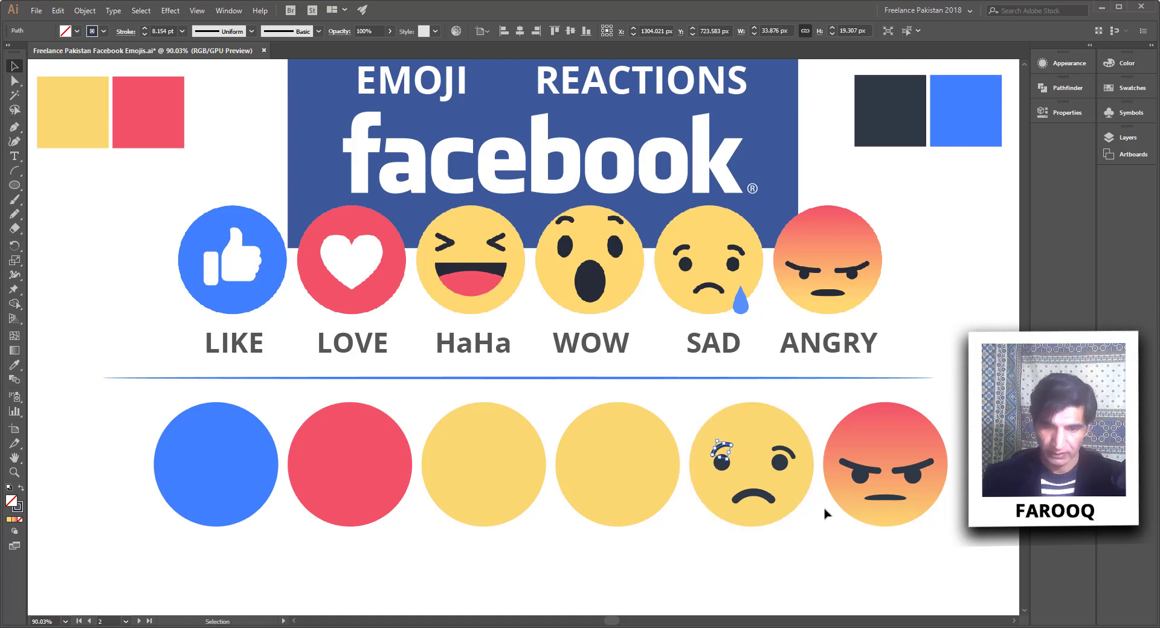
{"action": "key", "text": "Left"}
{"action": "key", "text": "Left"}
{"action": "key", "text": "Left"}
{"action": "key", "text": "Left"}
{"action": "key", "text": "Left"}
{"action": "key", "text": "Left"}
{"action": "key", "text": "Left"}
{"action": "key", "text": "Left"}
{"action": "key", "text": "Left"}
{"action": "key", "text": "Left"}
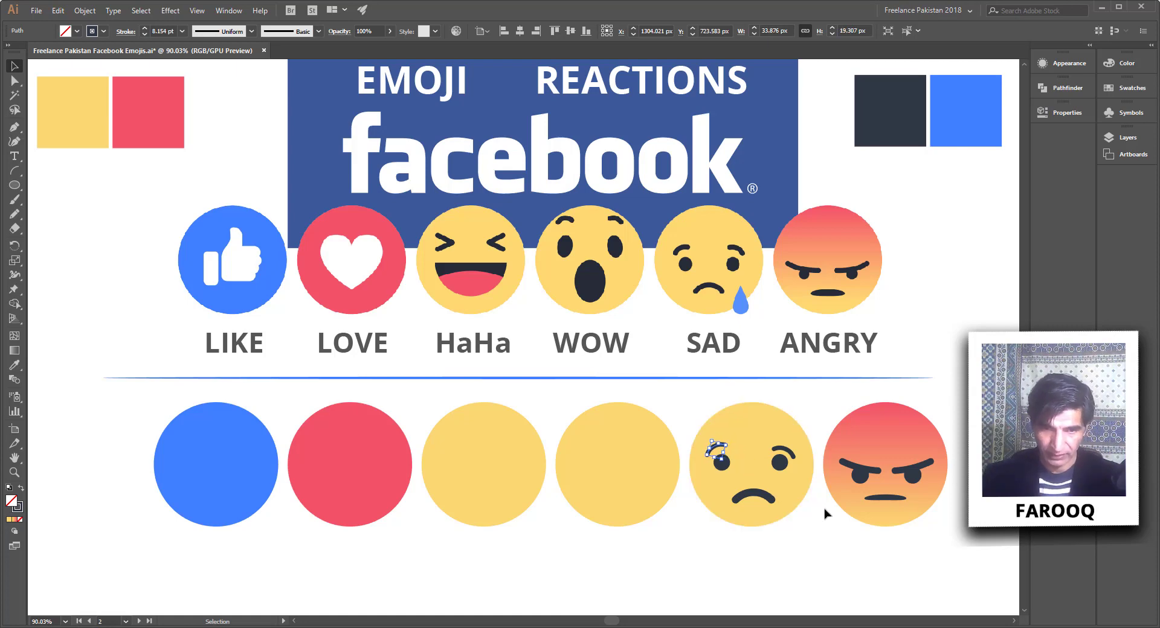
{"action": "left_click", "coordinate": [838, 541]}
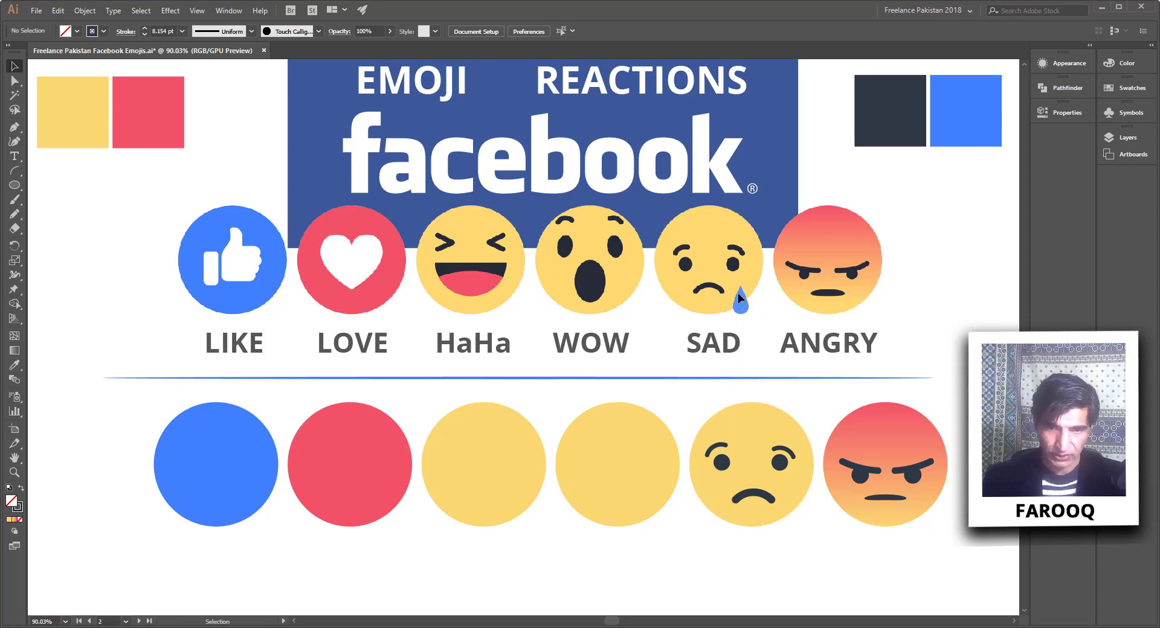
- Draw a circle about 64 px wide beside the ANGRY label and fill it with the blue sample colour, without a stroke
{"action": "left_click", "coordinate": [14, 185]}
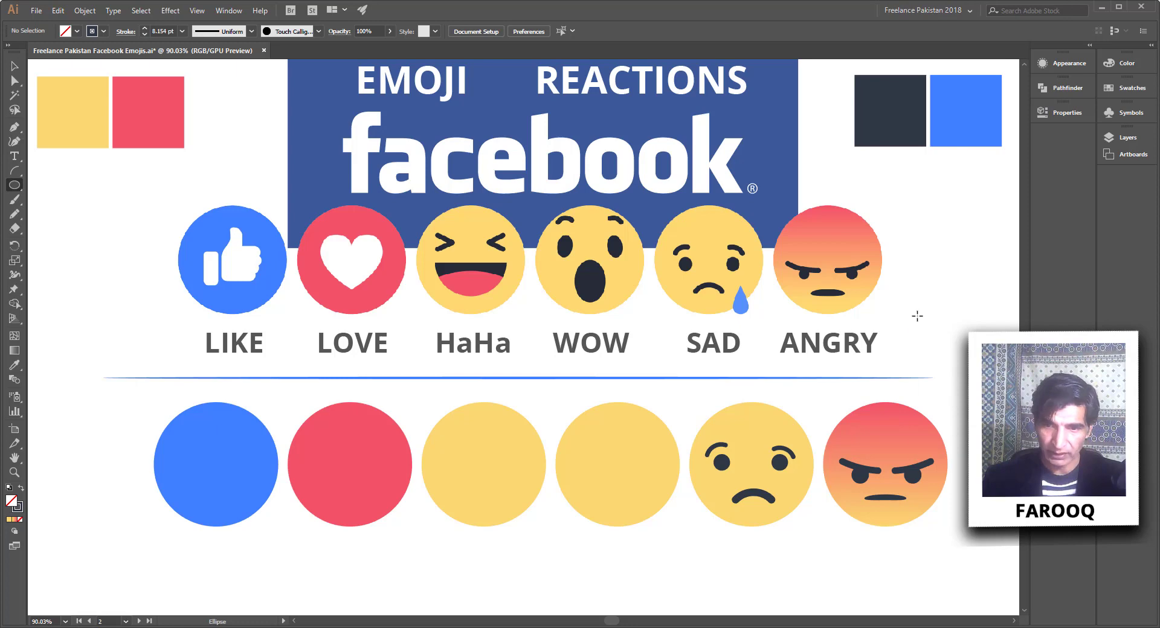
{"action": "mouse_move", "coordinate": [917, 316]}
{"action": "left_mouse_down"}
{"action": "mouse_move", "coordinate": [952, 354]}
{"action": "mouse_move", "coordinate": [942, 350]}
{"action": "left_mouse_up"}
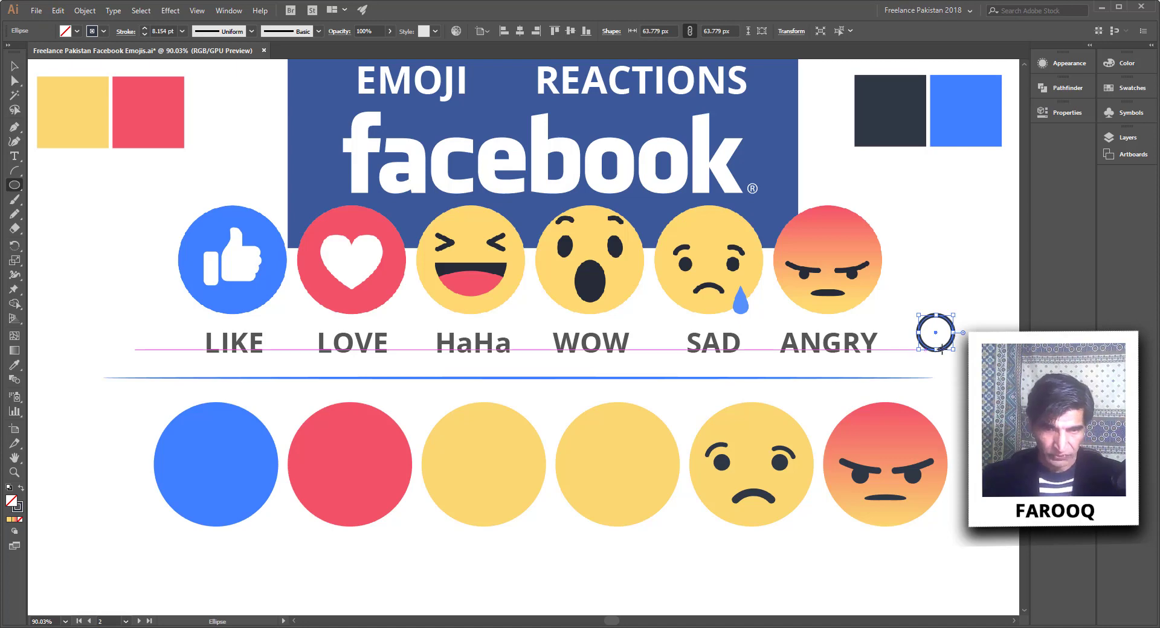
{"action": "key", "text": "shift+x"}
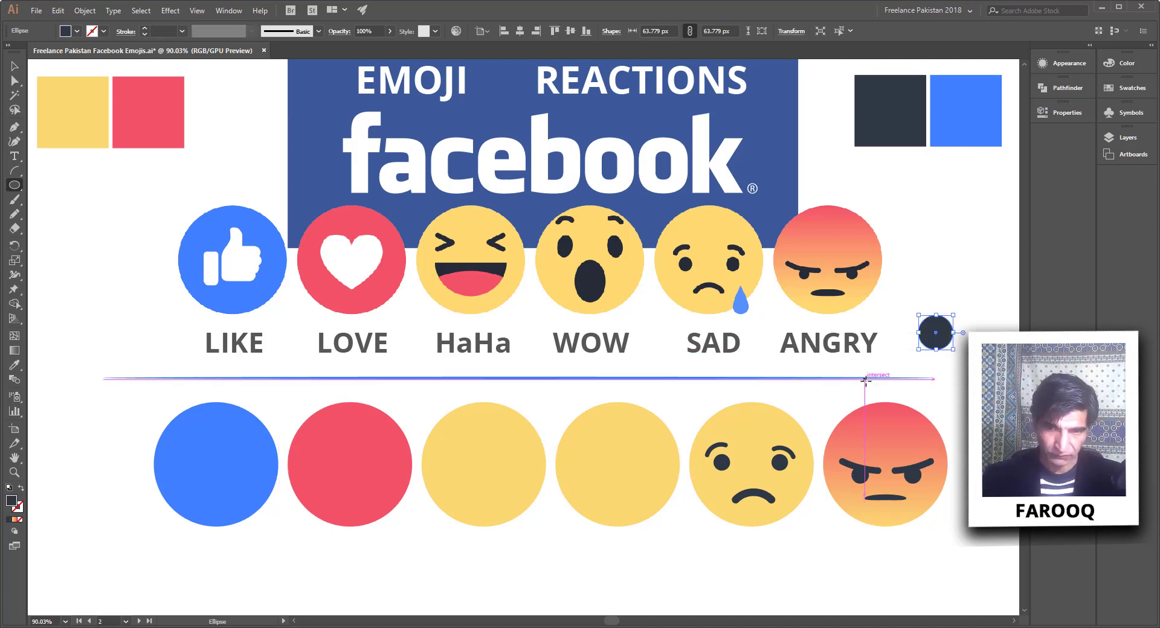
{"action": "key", "text": "i"}
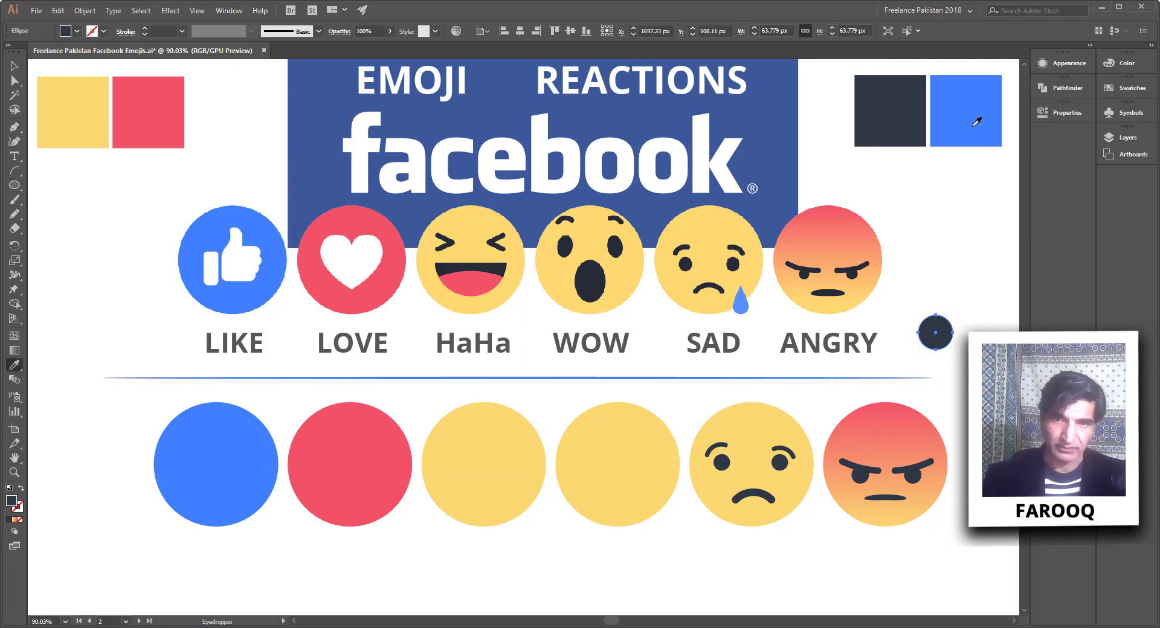
{"action": "left_click", "coordinate": [976, 122]}
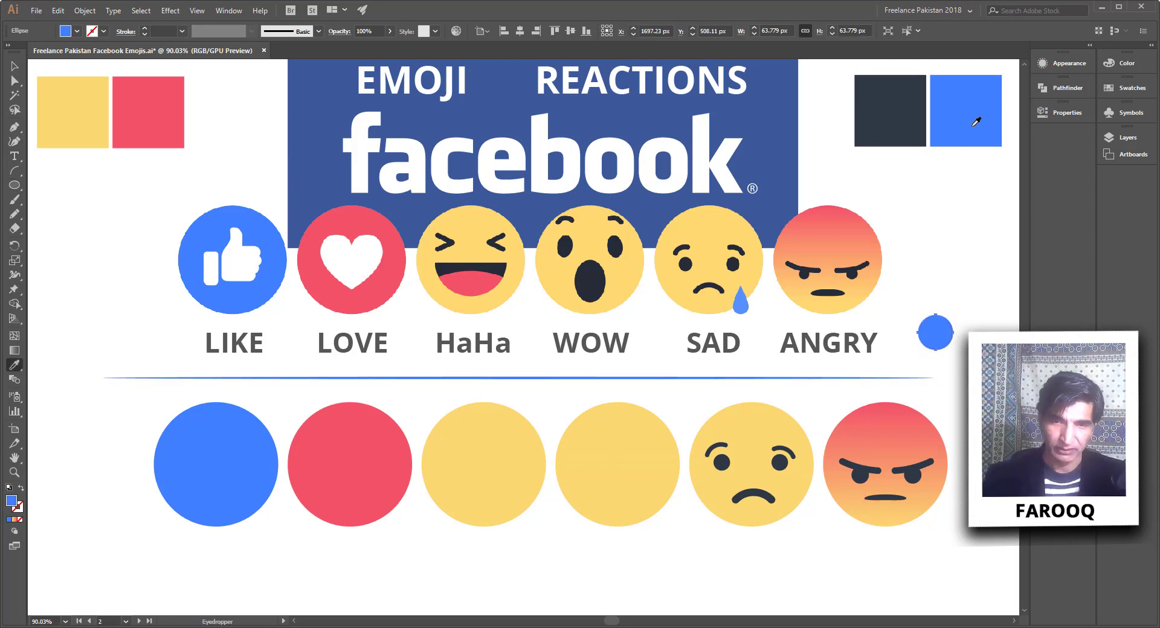
- Pull the blue circle's top anchor point upward and convert it to a corner to form a teardrop
{"action": "key", "text": "a"}
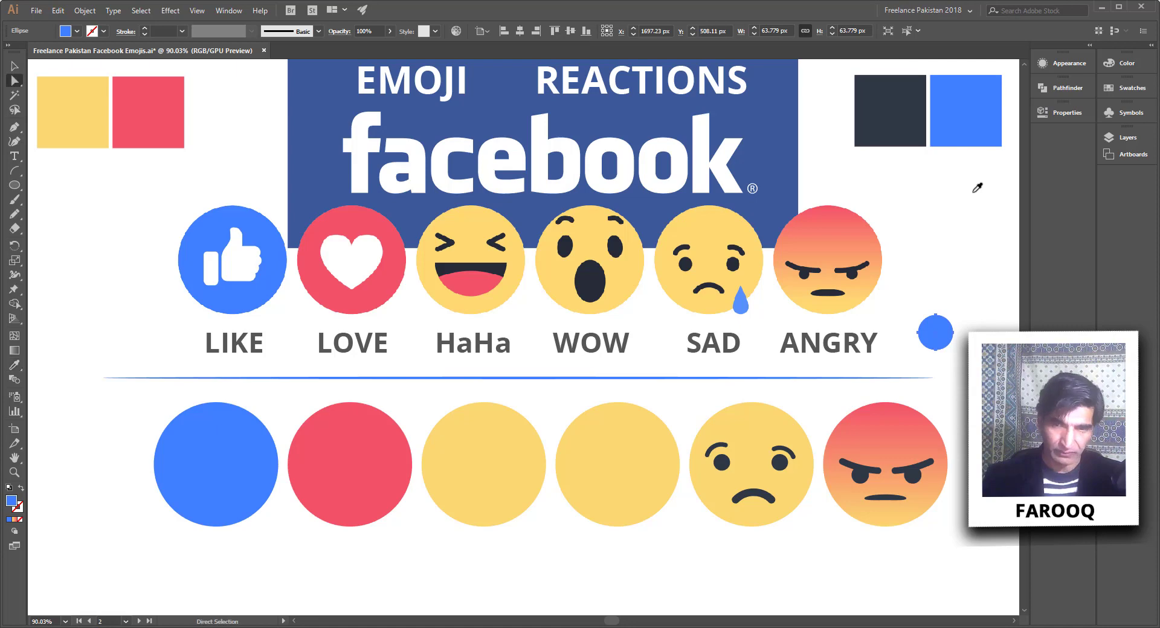
{"action": "mouse_move", "coordinate": [925, 305]}
{"action": "left_mouse_down"}
{"action": "mouse_move", "coordinate": [948, 325]}
{"action": "mouse_move", "coordinate": [934, 290]}
{"action": "left_mouse_up"}
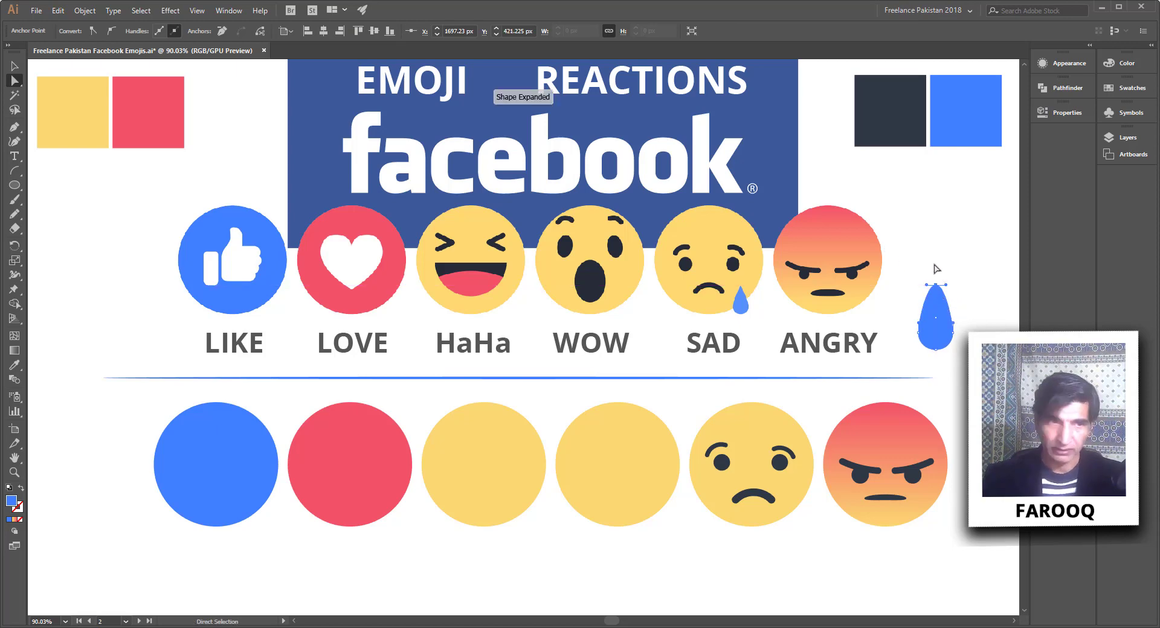
{"action": "left_click", "coordinate": [92, 32]}
{"action": "left_click", "coordinate": [936, 250]}
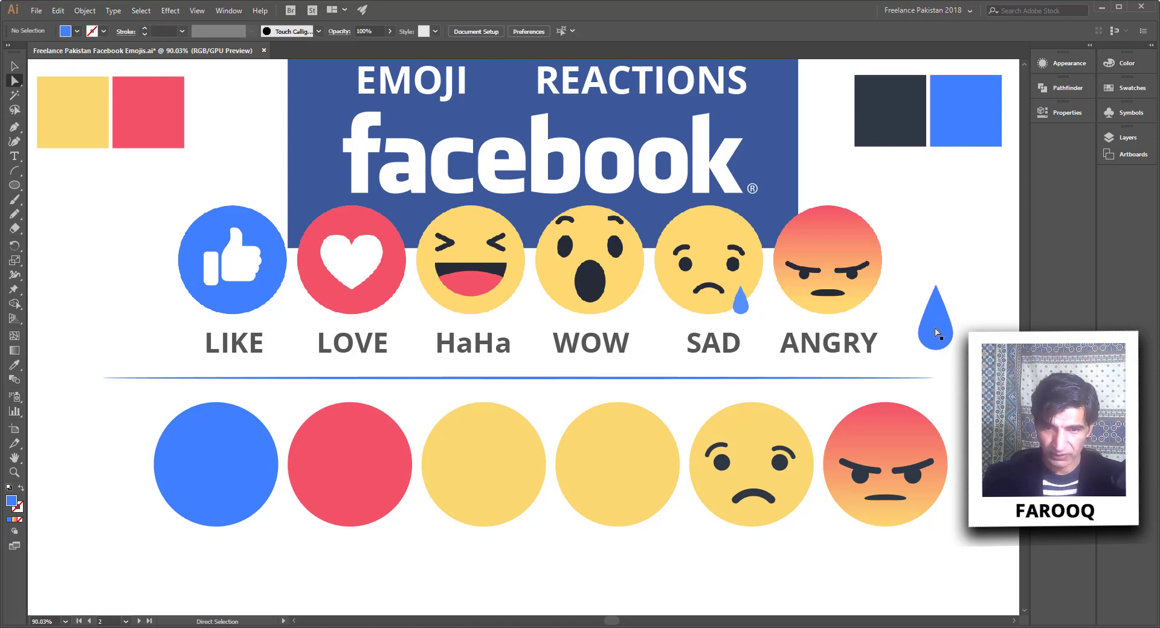
- Place the teardrop at the sad face's lower right edge, scale it down, and add a smaller copy below the left eye
{"action": "left_click_drag", "start_coordinate": [937, 332], "coordinate": [804, 540]}
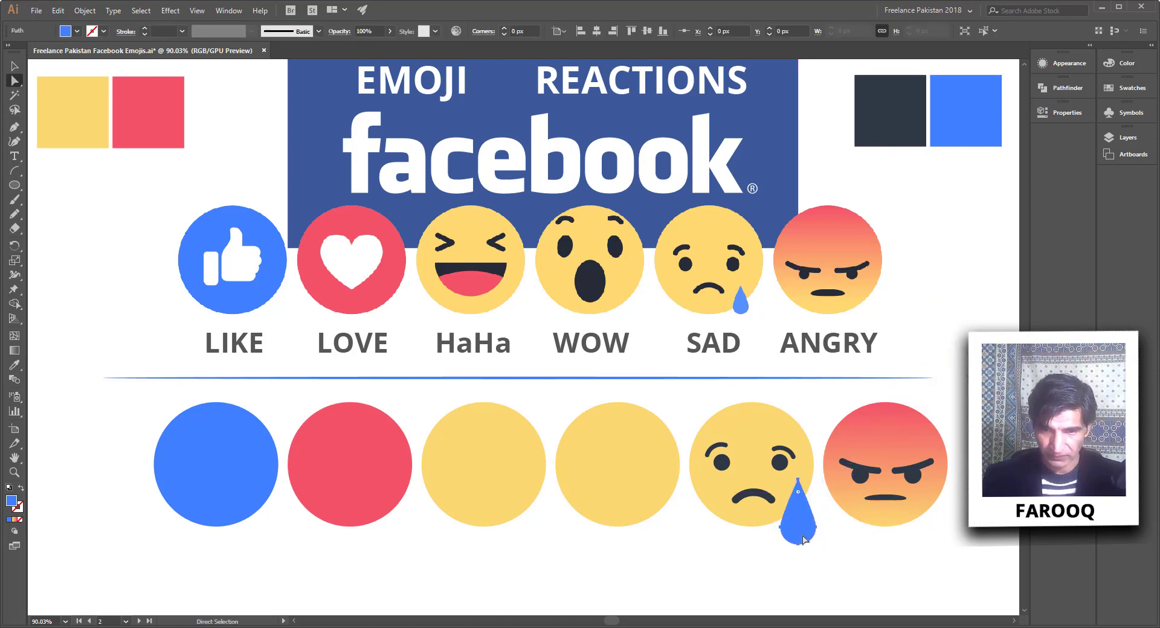
{"action": "key", "text": "v"}
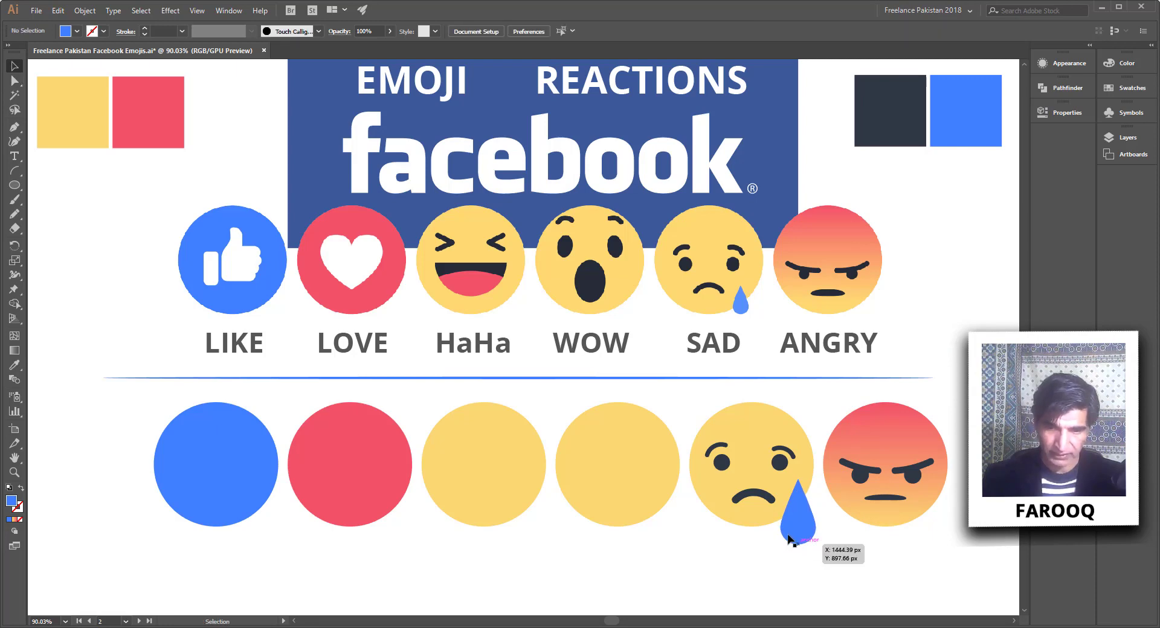
{"action": "left_click_drag", "start_coordinate": [814, 547], "coordinate": [810, 533]}
{"action": "left_click", "coordinate": [795, 522]}
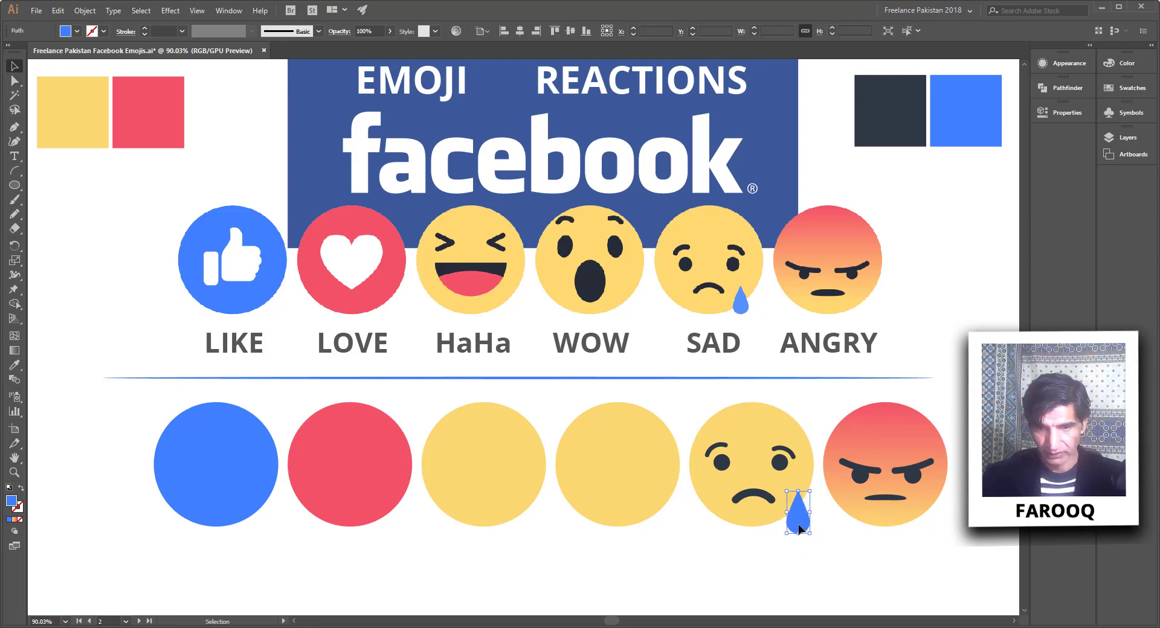
{"action": "left_click_drag", "start_coordinate": [795, 522], "coordinate": [721, 498]}
{"action": "left_click", "coordinate": [737, 550]}
{"action": "left_click", "coordinate": [742, 554]}
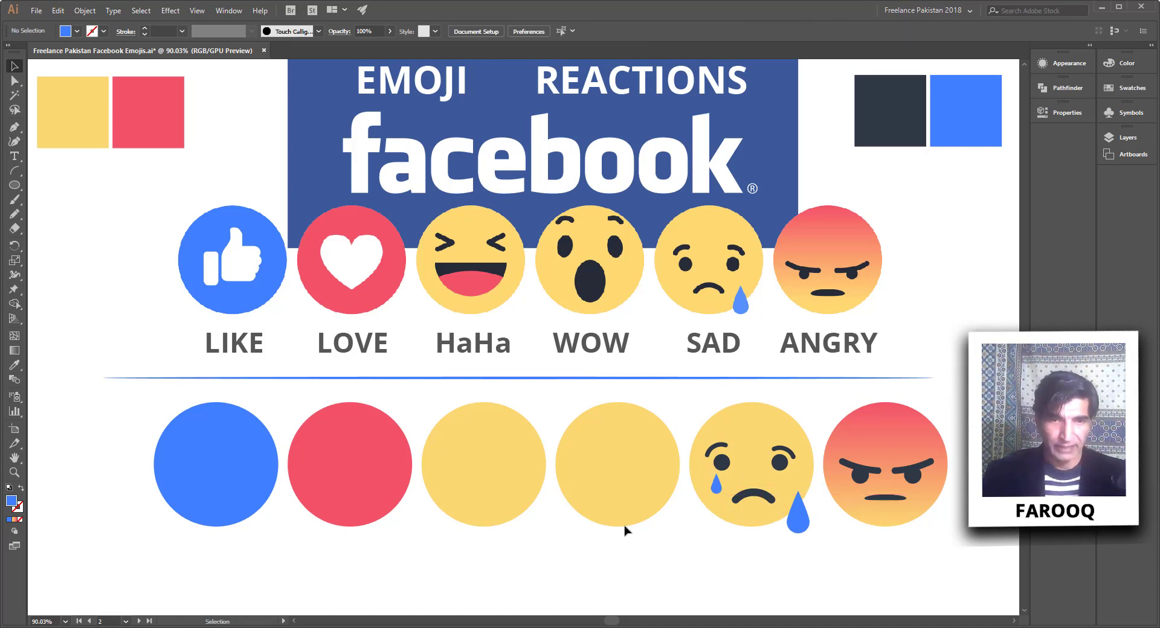
- Draw an ellipse about 62 × 89 px in the lower half of the fourth circle and fill it with the dark sample colour
{"action": "left_click", "coordinate": [15, 185]}
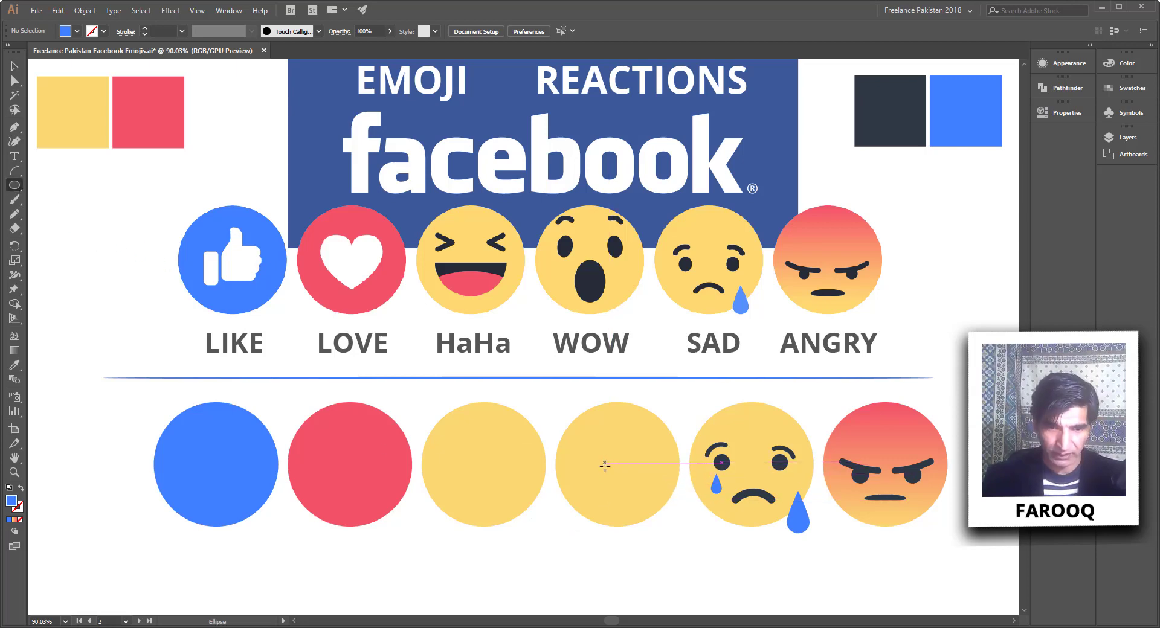
{"action": "left_click_drag", "start_coordinate": [604, 466], "coordinate": [639, 513]}
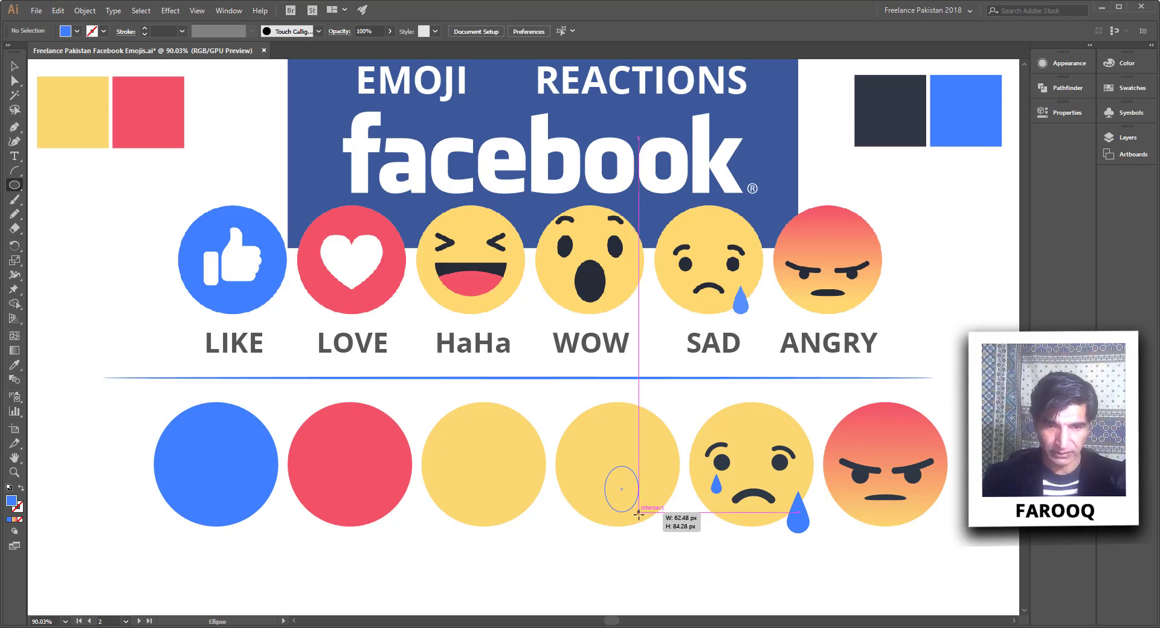
{"action": "left_click_drag", "start_coordinate": [637, 512], "coordinate": [638, 514]}
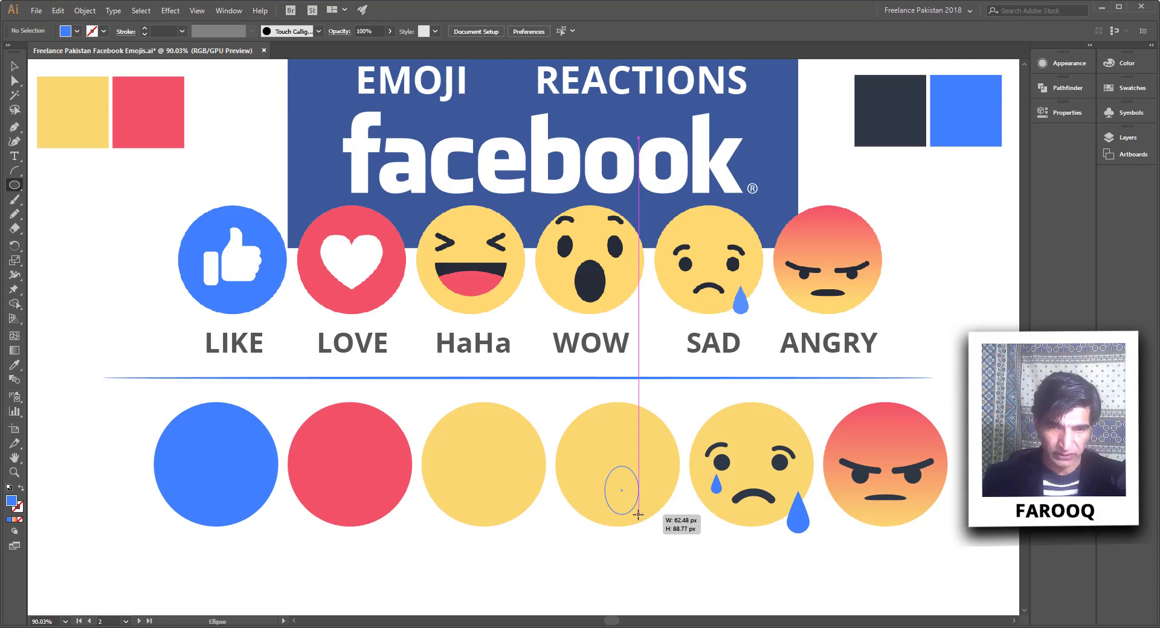
{"action": "left_click_drag", "start_coordinate": [638, 515], "coordinate": [638, 515]}
{"action": "key", "text": "i"}
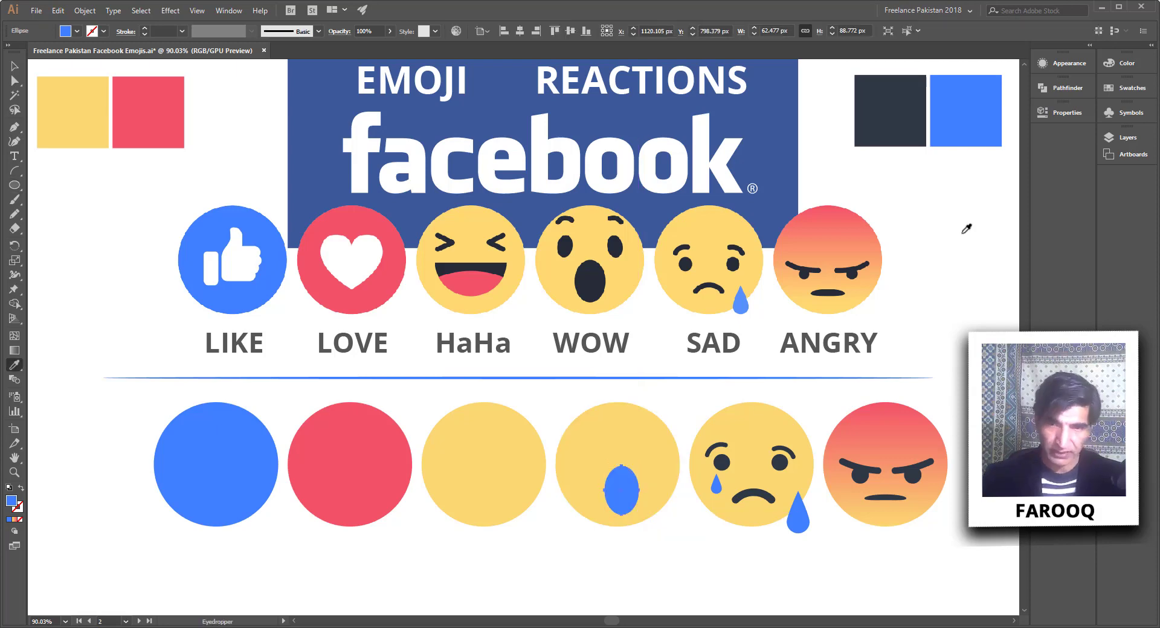
{"action": "left_click", "coordinate": [907, 124]}
{"action": "key", "text": "v"}
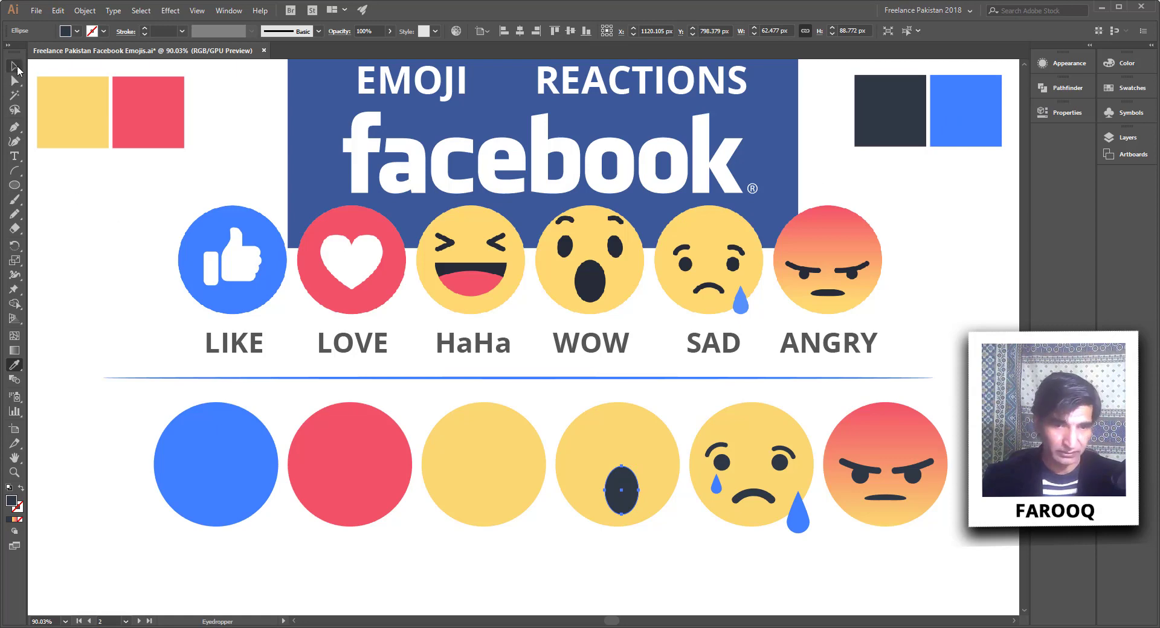
- Centre the dark oval mouth horizontally on the fourth circle and nudge it up 3 px
{"action": "left_click", "coordinate": [679, 562]}
{"action": "left_click_drag", "start_coordinate": [627, 504], "coordinate": [617, 502]}
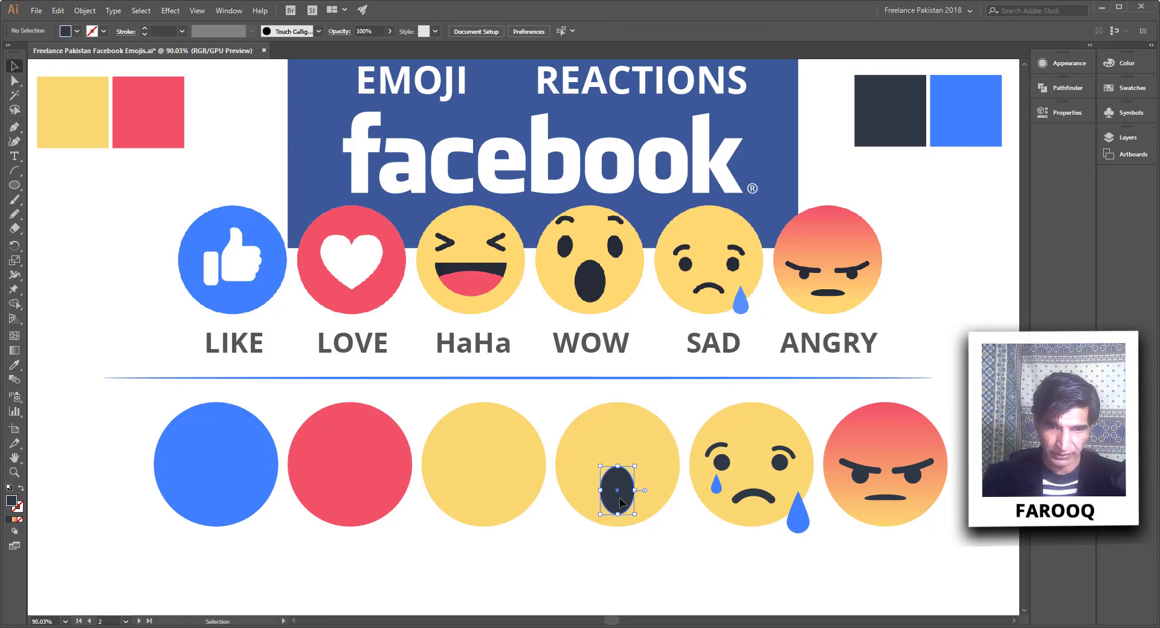
{"action": "left_click", "coordinate": [688, 566]}
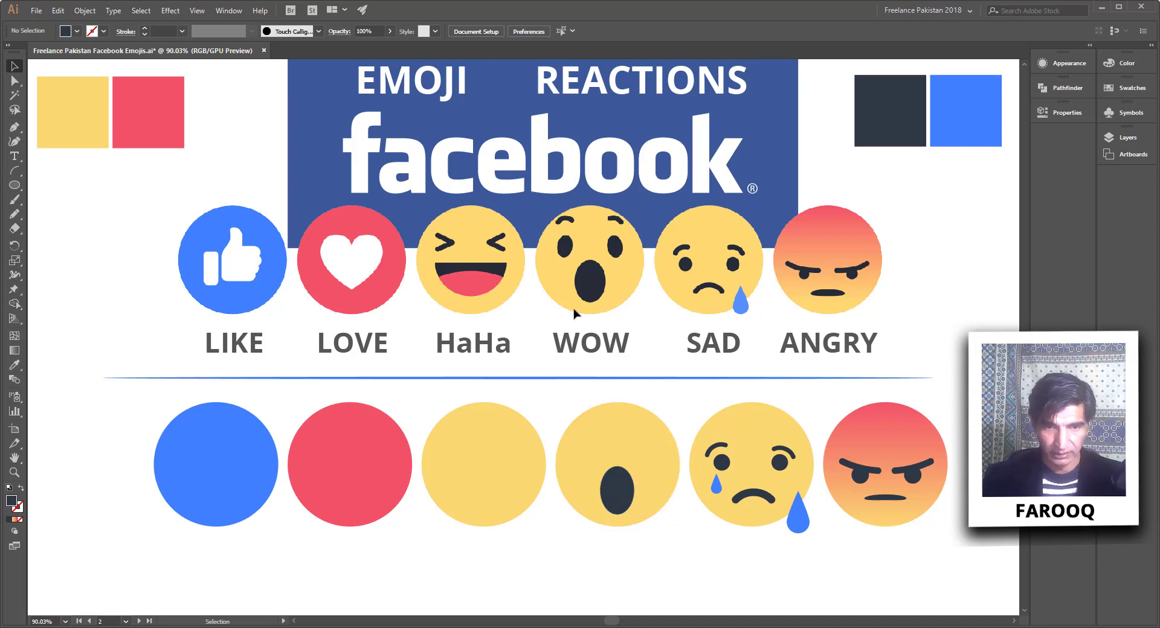
{"action": "left_click", "coordinate": [619, 509]}
{"action": "key", "text": "Up"}
{"action": "key", "text": "Up"}
{"action": "key", "text": "Up"}
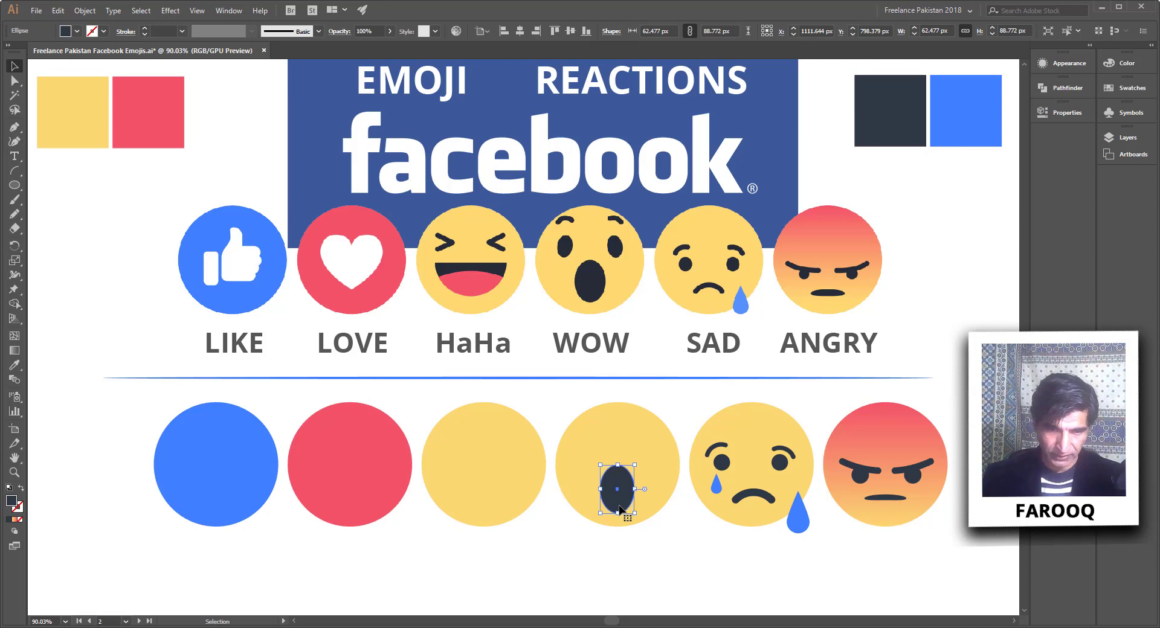
{"action": "left_click", "coordinate": [694, 572]}
- Copy the oval mouth into two small eyes about 24 × 35 px, placed on either side above the mouth and slightly tilted
{"action": "left_click", "coordinate": [620, 501]}
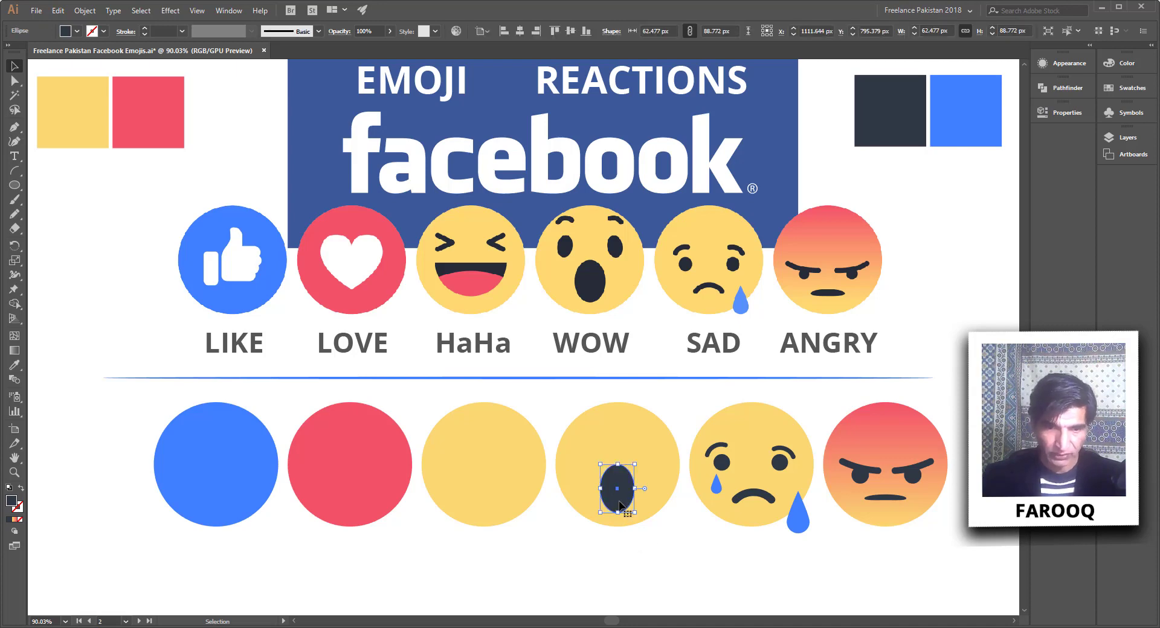
{"action": "left_click_drag", "start_coordinate": [619, 505], "coordinate": [611, 463], "text": "alt"}
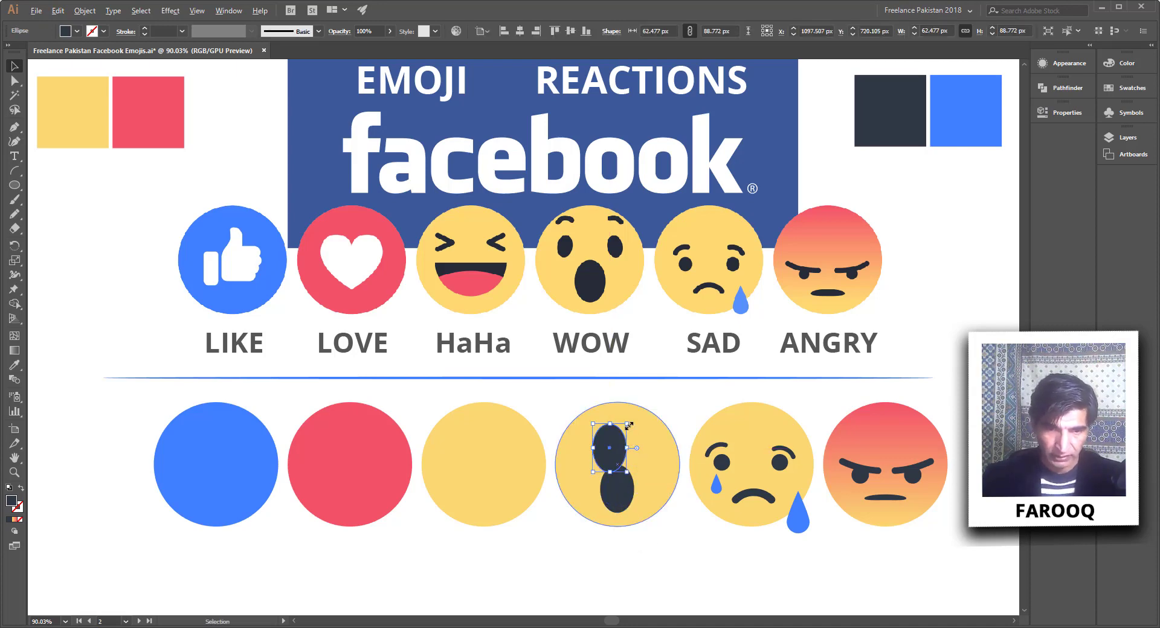
{"action": "left_click_drag", "start_coordinate": [627, 423], "coordinate": [659, 433], "text": "alt+shift"}
{"action": "left_click", "coordinate": [686, 552]}
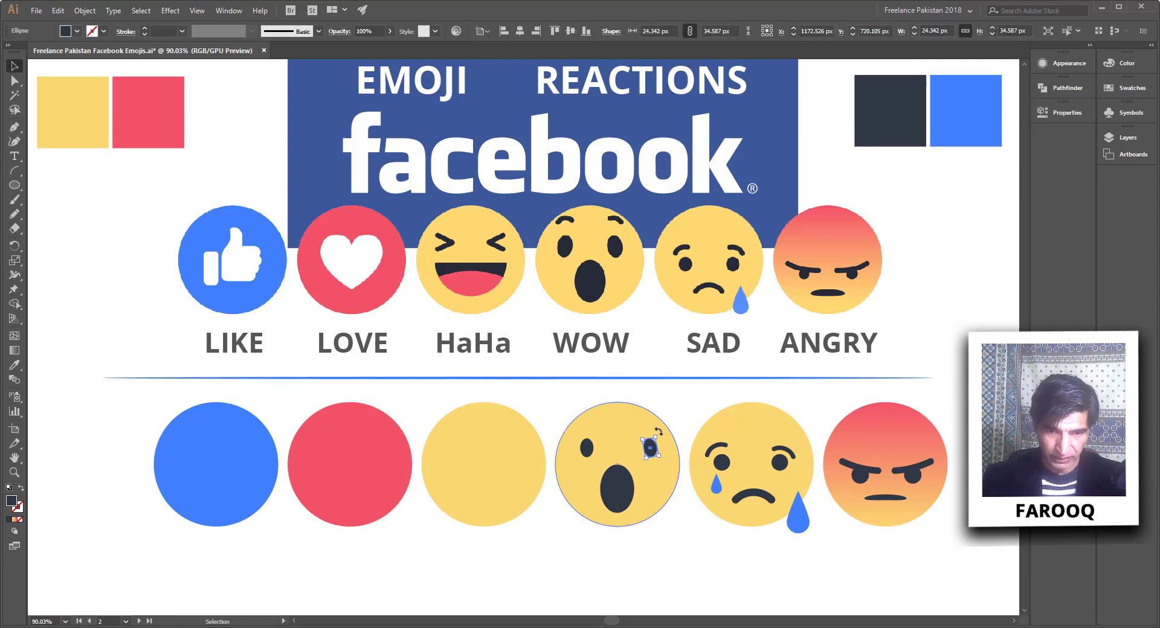
{"action": "left_click", "coordinate": [587, 449]}
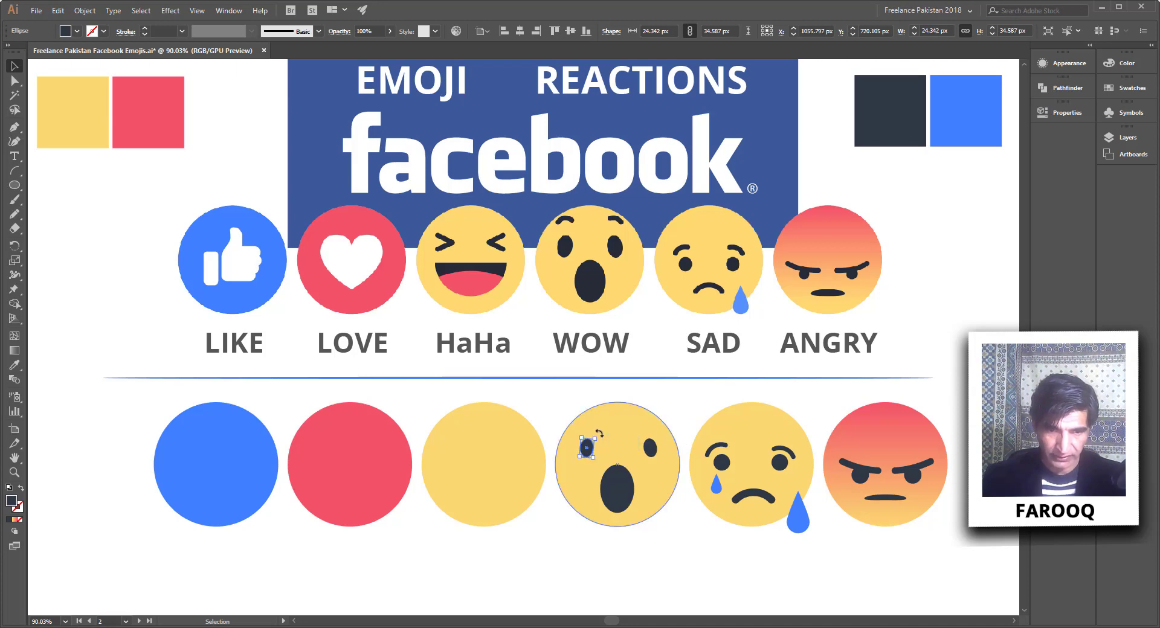
- Scale the wow face's two eyes up together slightly from their centre so they sit a little farther apart
{"action": "left_click", "coordinate": [651, 450], "text": "shift"}
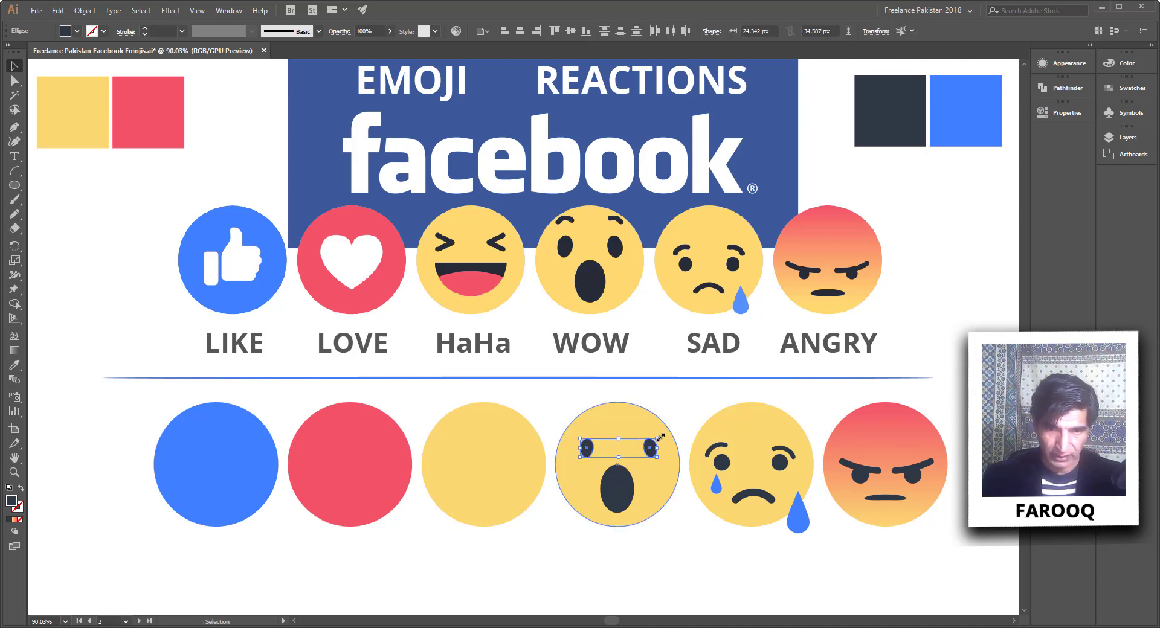
{"action": "left_click_drag", "start_coordinate": [660, 436], "coordinate": [664, 433]}
{"action": "left_click", "coordinate": [687, 559]}
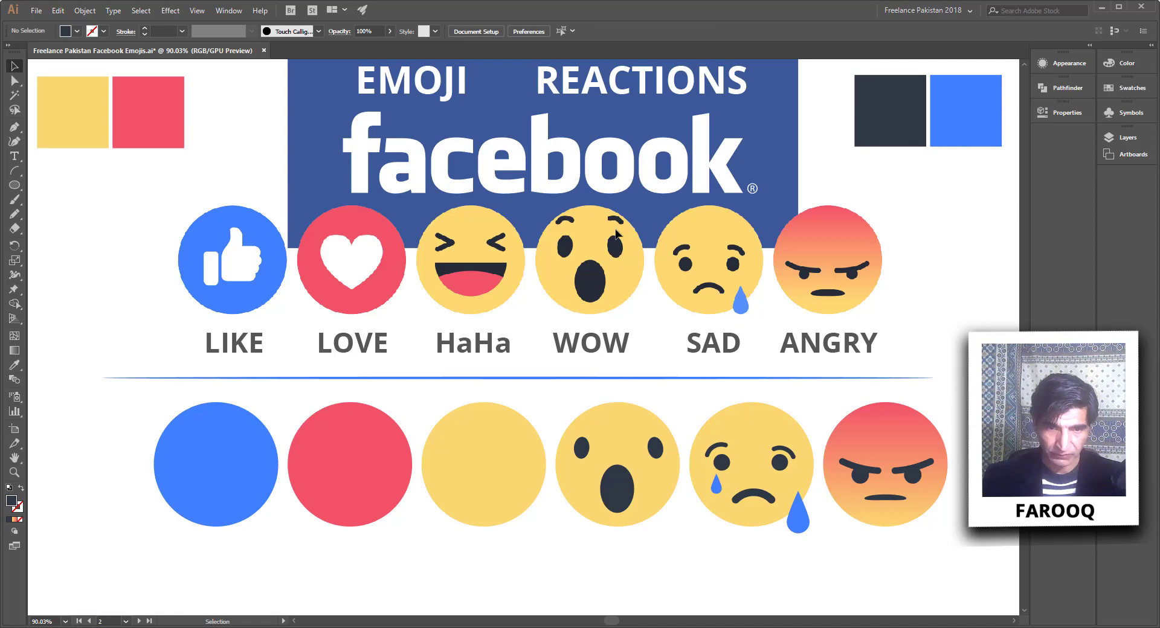
- Copy both of the sad face's eyebrows onto the wow face, placing them above its eyes
{"action": "left_click", "coordinate": [715, 447]}
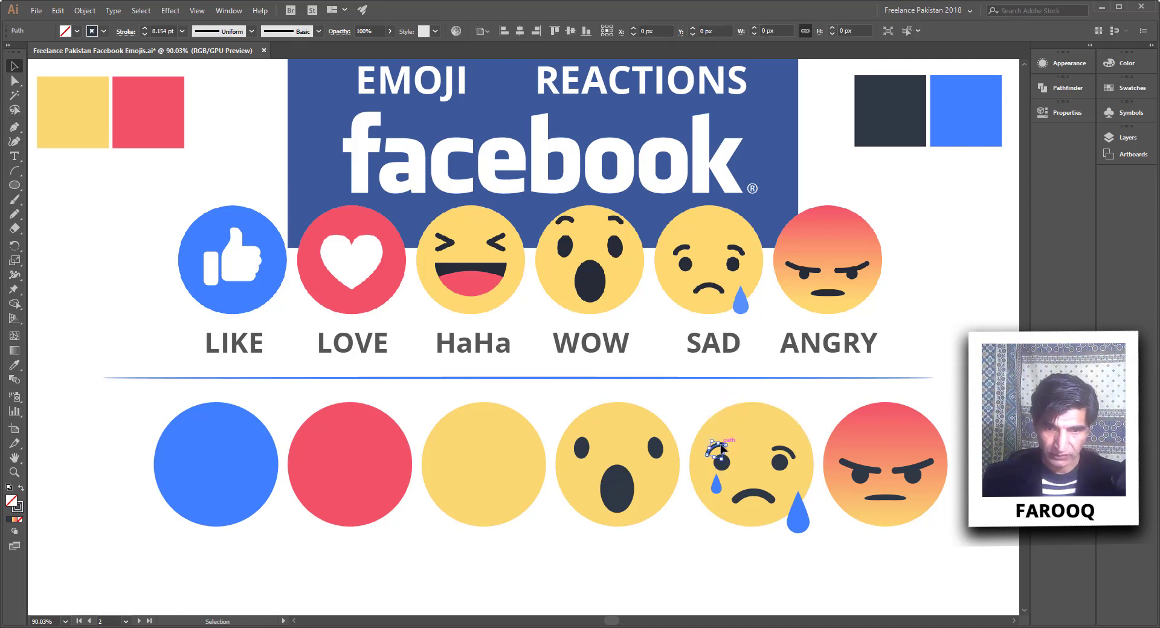
{"action": "left_click", "coordinate": [787, 453], "text": "shift"}
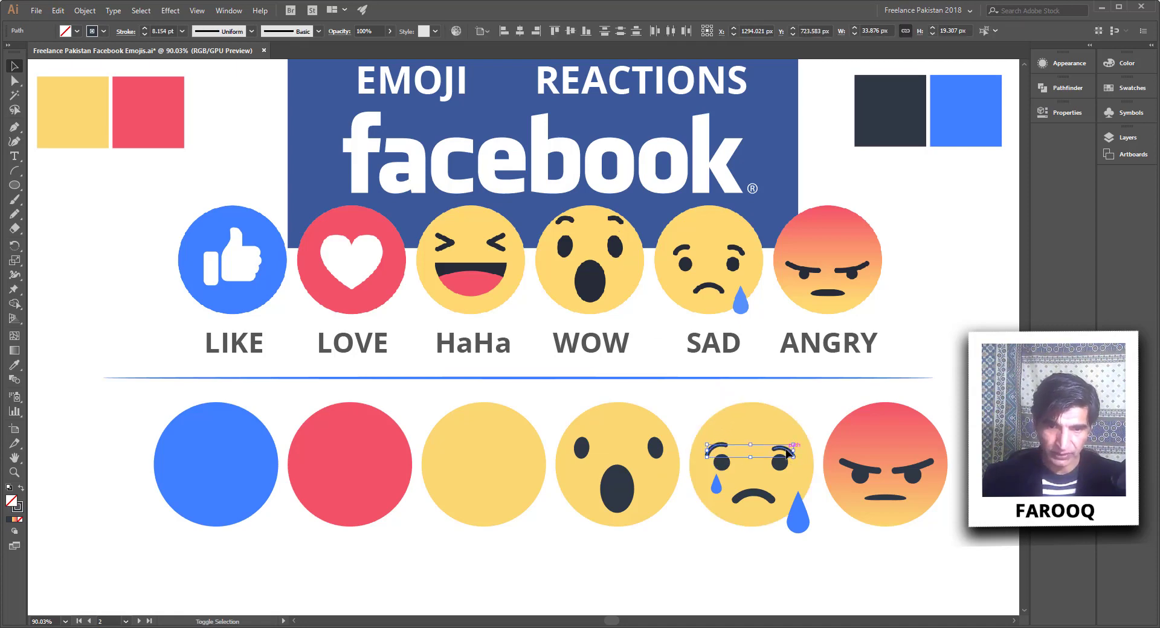
{"action": "left_click_drag", "start_coordinate": [787, 453], "coordinate": [658, 435]}
{"action": "left_click", "coordinate": [672, 533]}
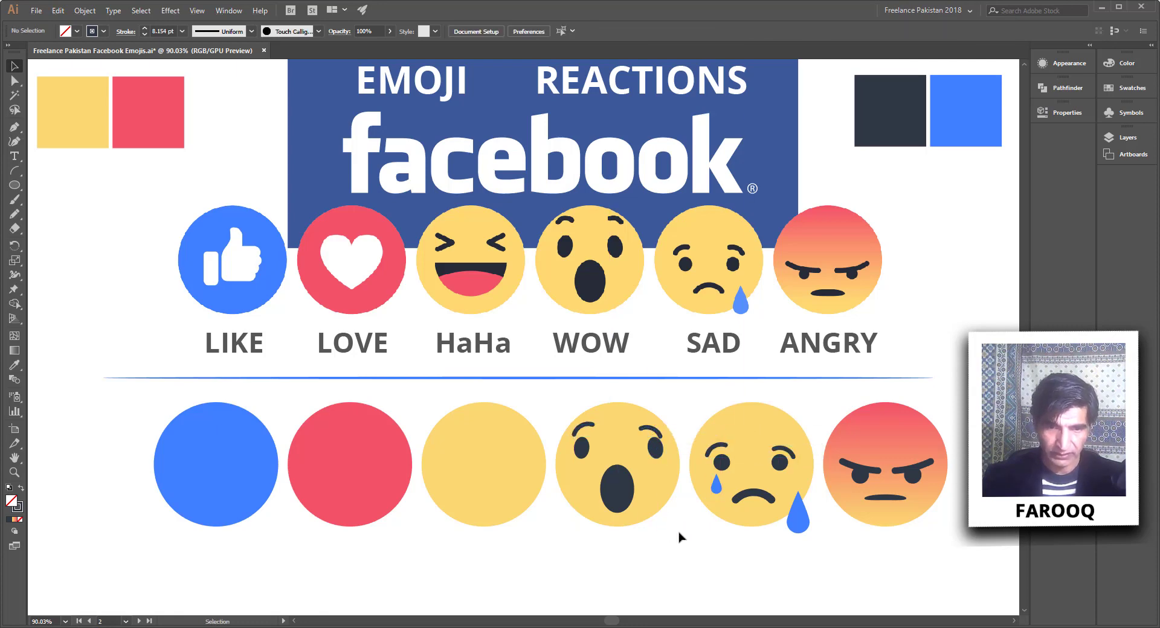
- Rotate the wow face's left and right eyebrows individually so they match the reference's flatter arches
{"action": "left_click", "coordinate": [589, 424]}
{"action": "left_click_drag", "start_coordinate": [600, 426], "coordinate": [602, 431]}
{"action": "left_click", "coordinate": [703, 562]}
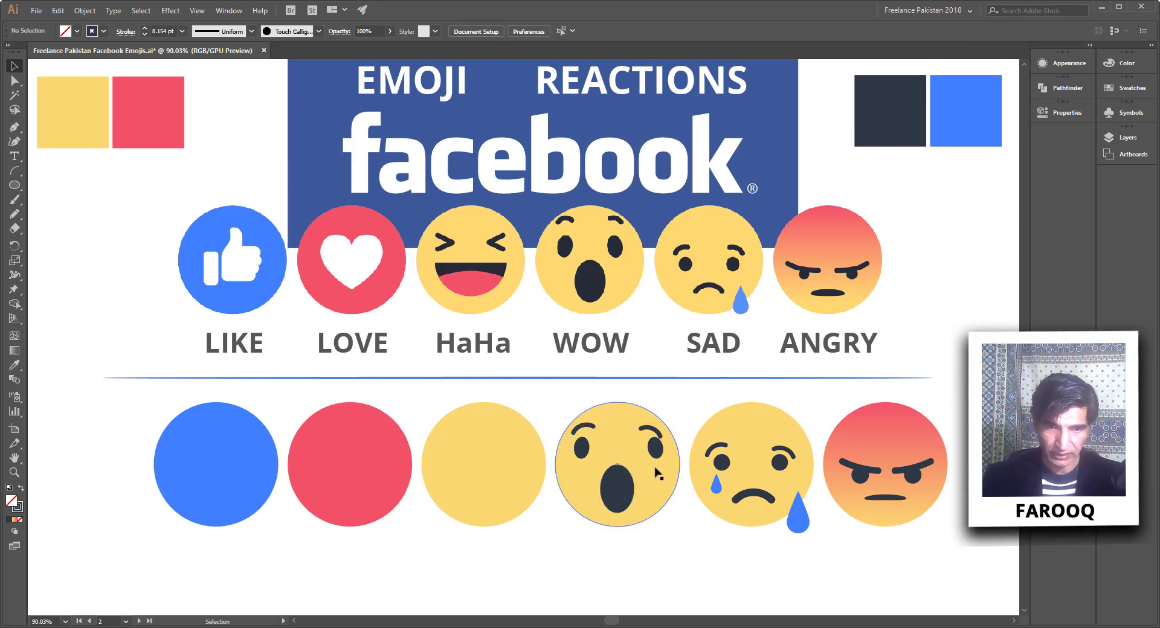
{"action": "left_click", "coordinate": [658, 434]}
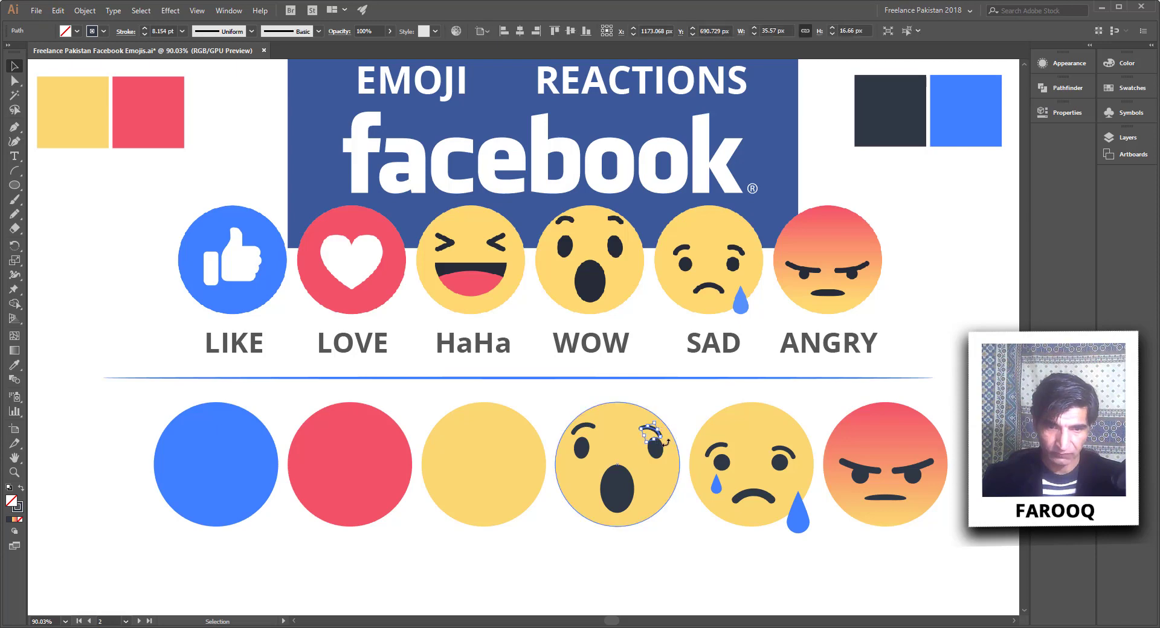
{"action": "left_click_drag", "start_coordinate": [667, 442], "coordinate": [705, 428]}
{"action": "left_click", "coordinate": [701, 543]}
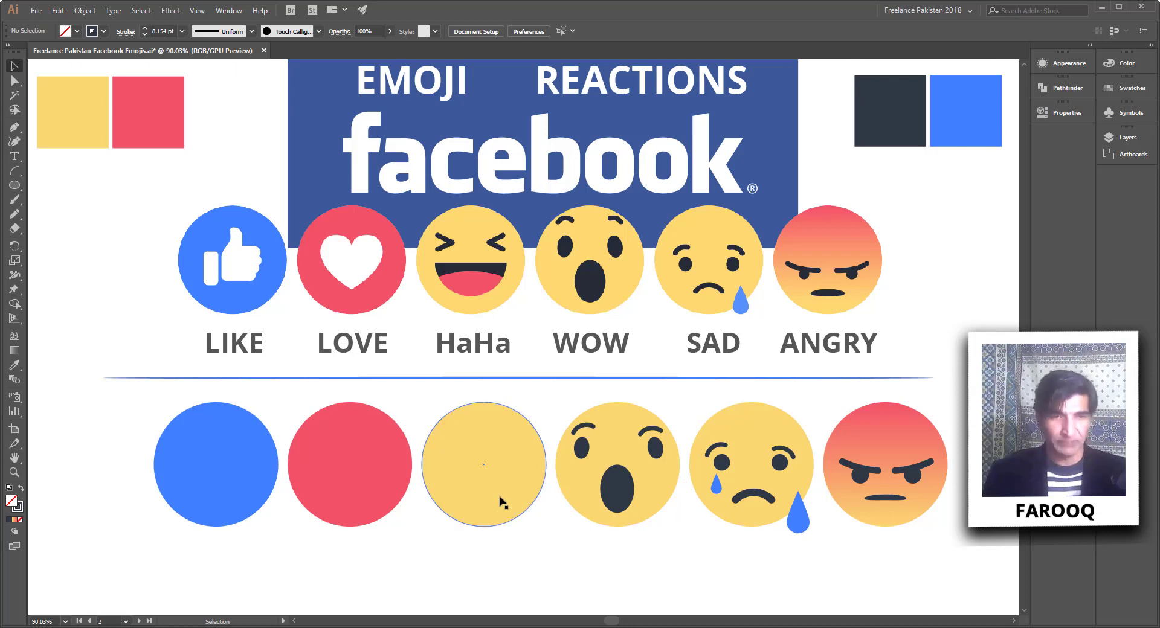
- Draw a circle about 138 px wide below the row, fill it dark, and delete its top anchor point to leave a half circle
{"action": "left_click", "coordinate": [18, 184]}
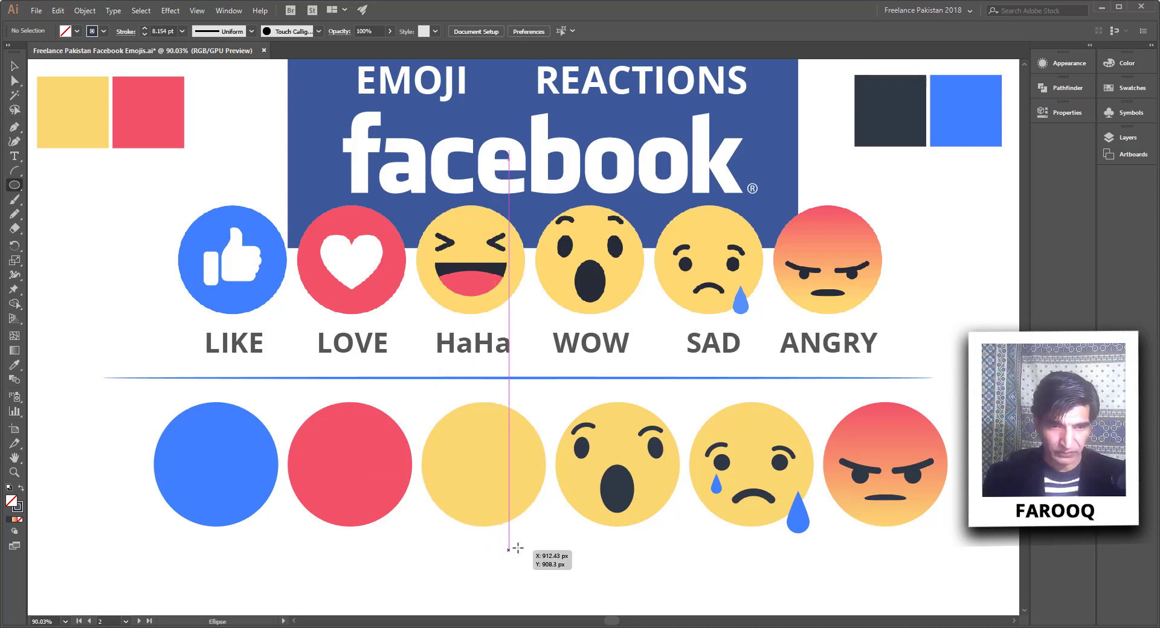
{"action": "mouse_move", "coordinate": [518, 542]}
{"action": "left_mouse_down"}
{"action": "mouse_move", "coordinate": [591, 587]}
{"action": "mouse_move", "coordinate": [593, 616]}
{"action": "left_mouse_up"}
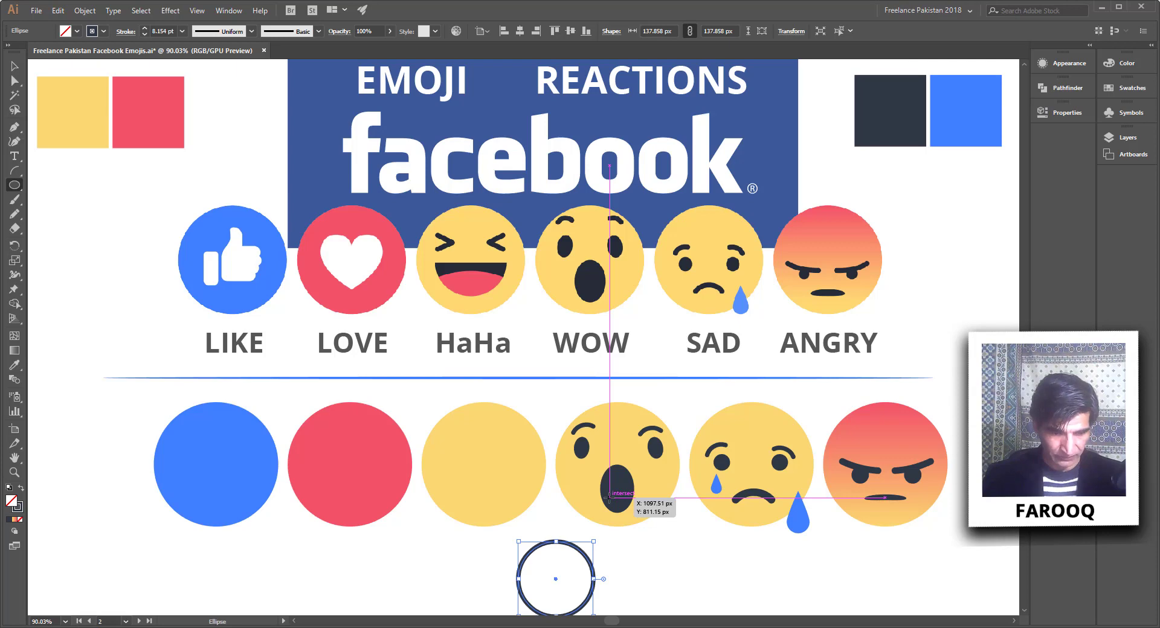
{"action": "key", "text": "shift+x"}
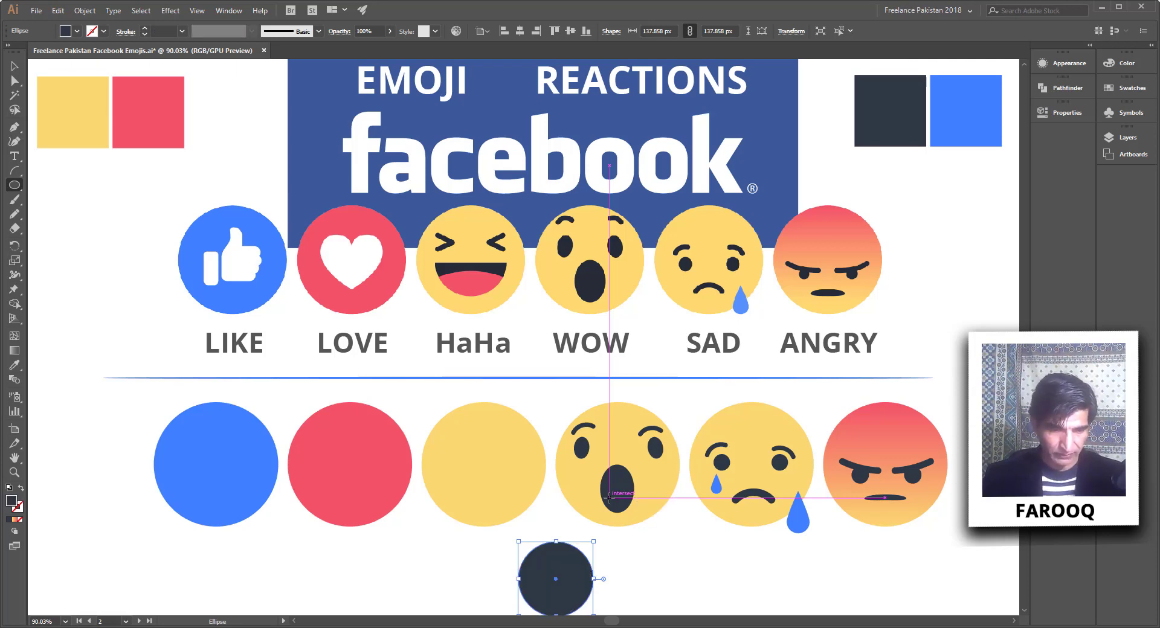
{"action": "key", "text": "a"}
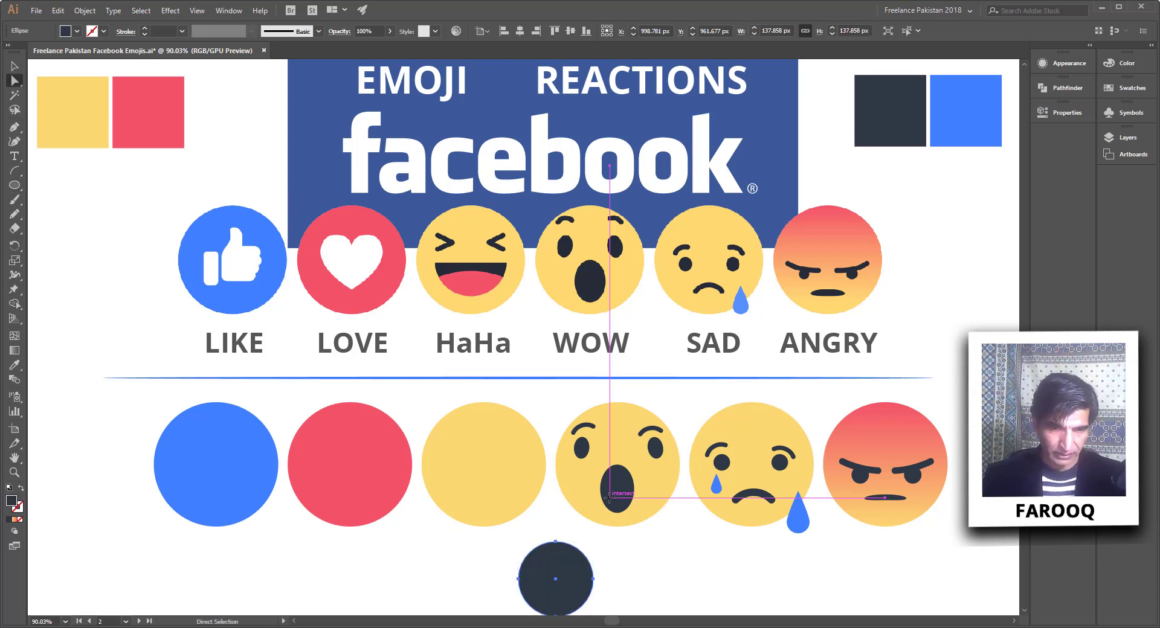
{"action": "left_click", "coordinate": [556, 545]}
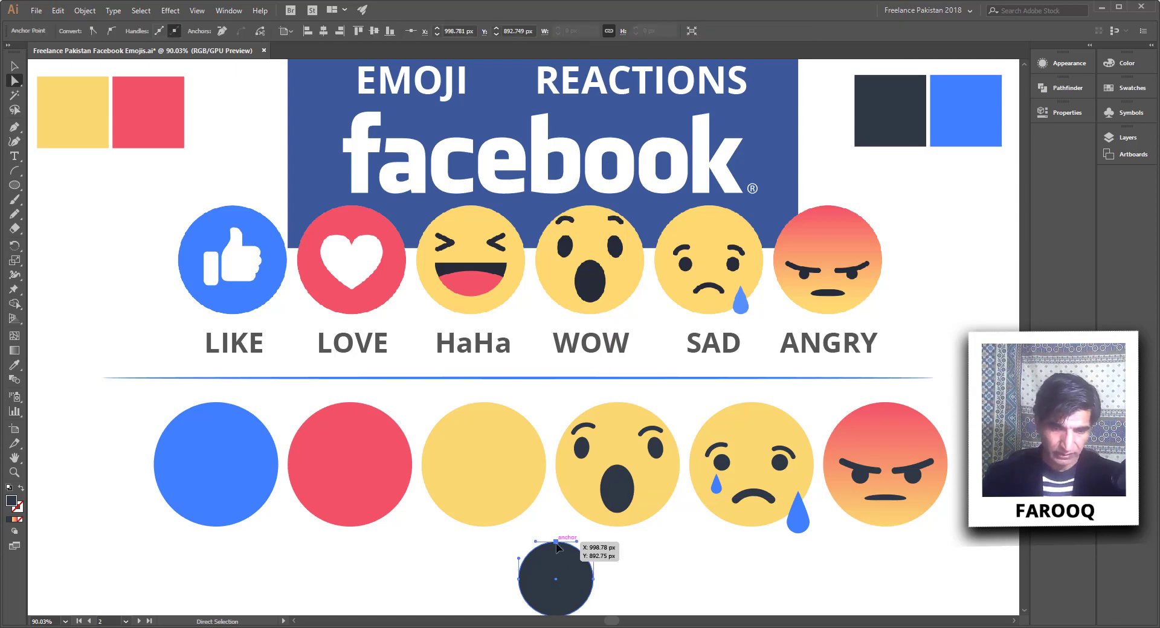
{"action": "key", "text": "Delete"}
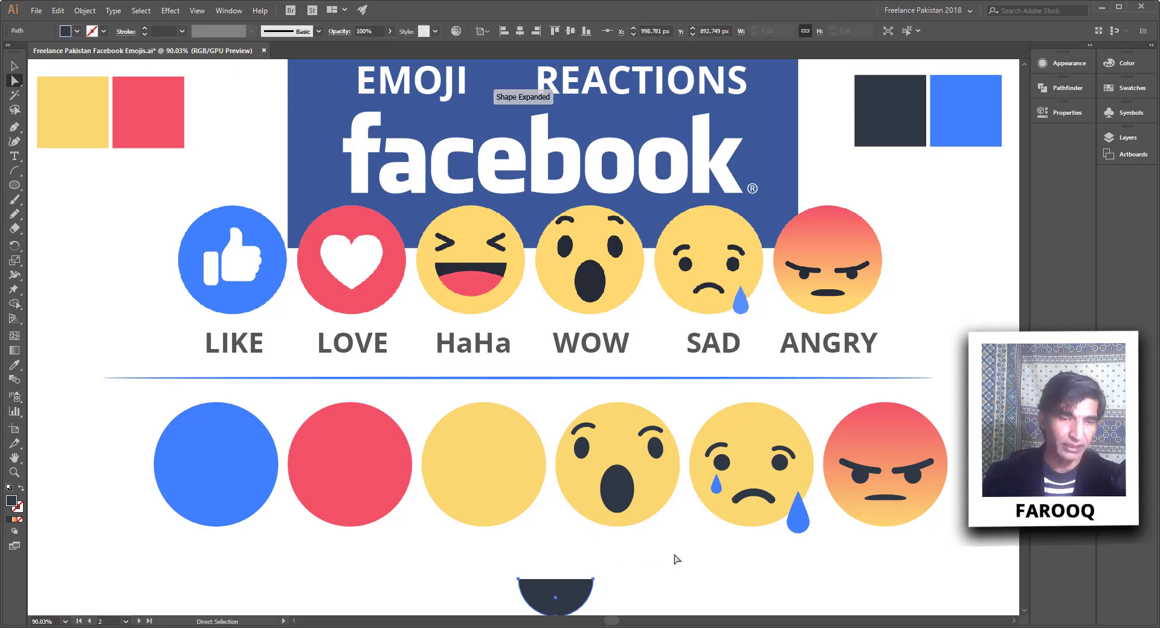
- Move the dark half circle onto the lower half of the third circle as its mouth, horizontally centred
{"action": "left_click_drag", "start_coordinate": [568, 599], "coordinate": [494, 494]}
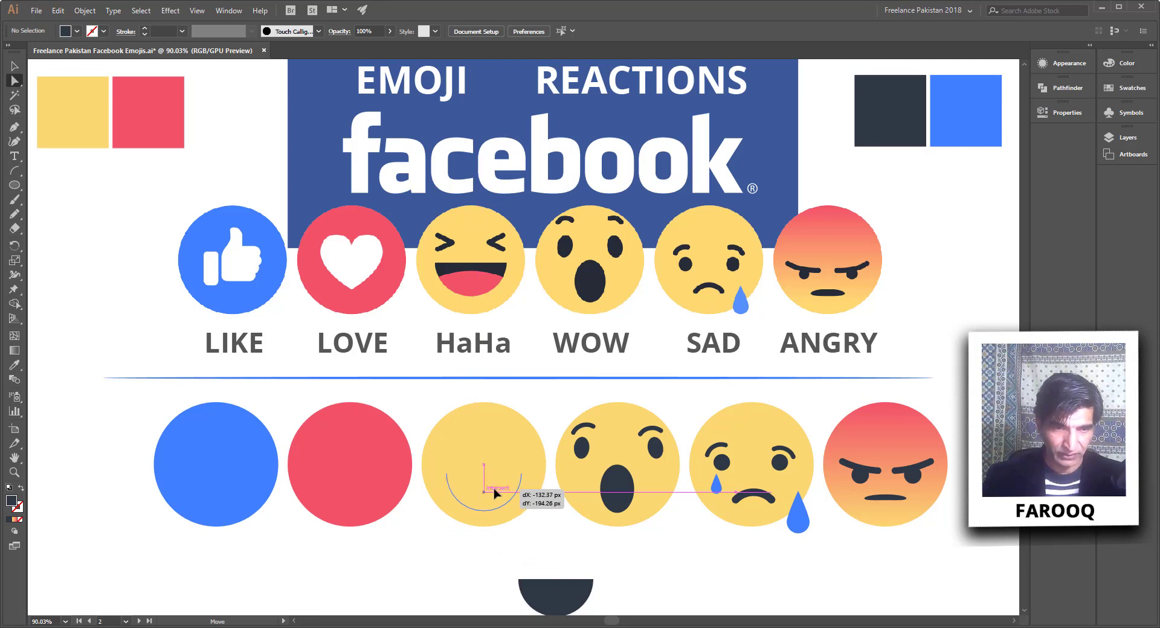
{"action": "left_click_drag", "start_coordinate": [494, 494], "coordinate": [494, 494]}
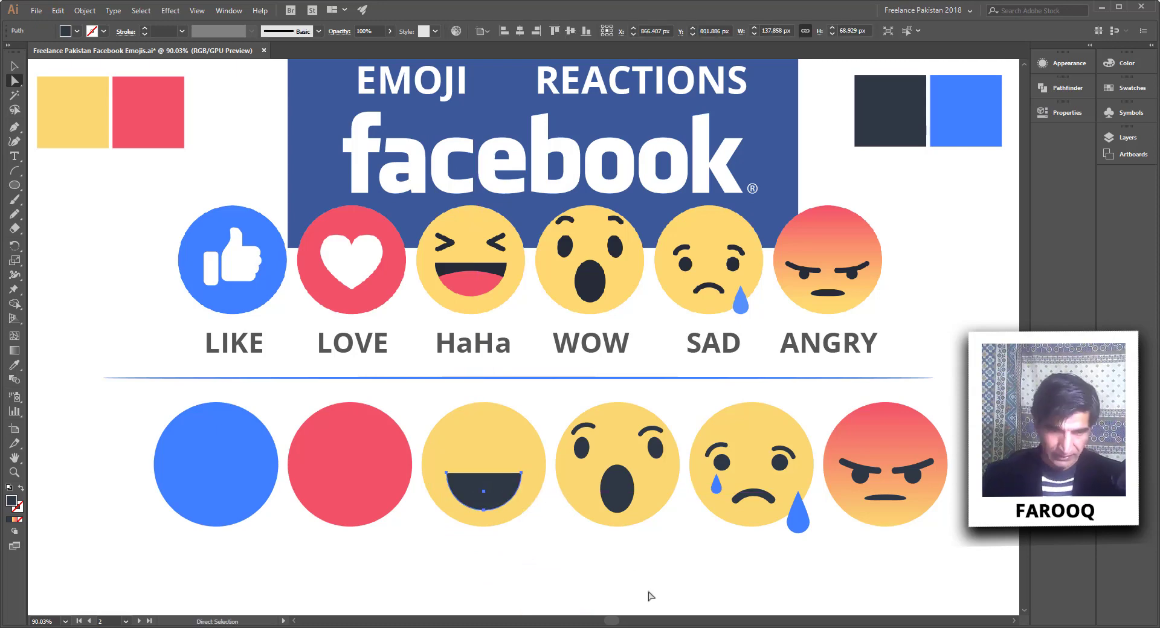
{"action": "left_click", "coordinate": [602, 582]}
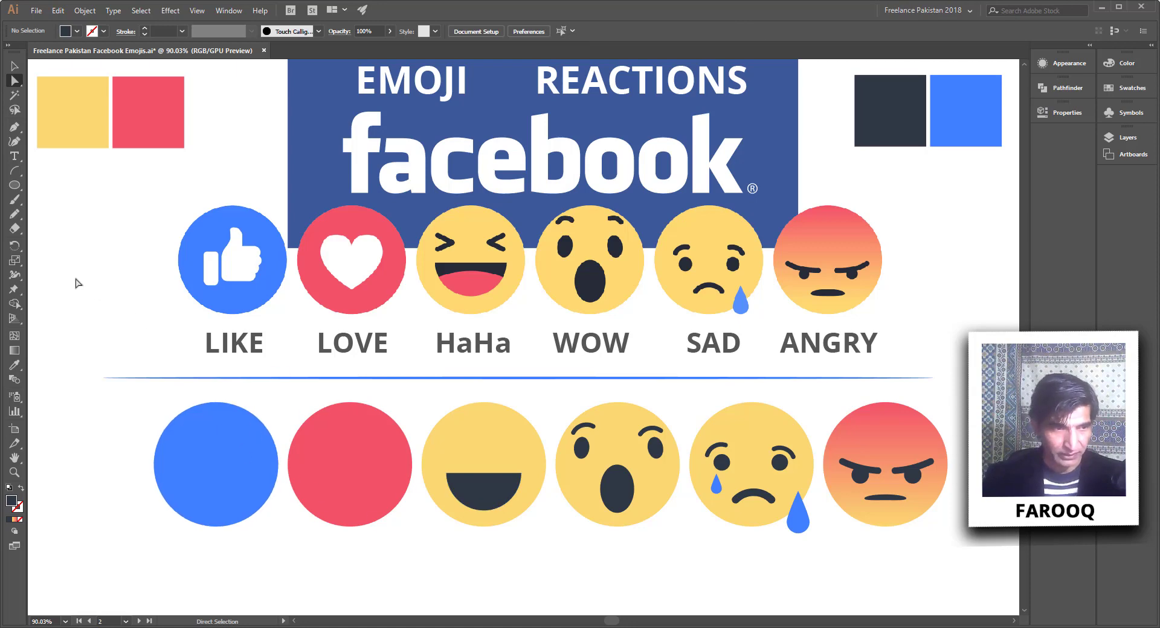
- Draw an ellipse about 251 × 98 px over the lower part of the half-circle mouth and fill it with the second circle's red
{"action": "left_click", "coordinate": [14, 185]}
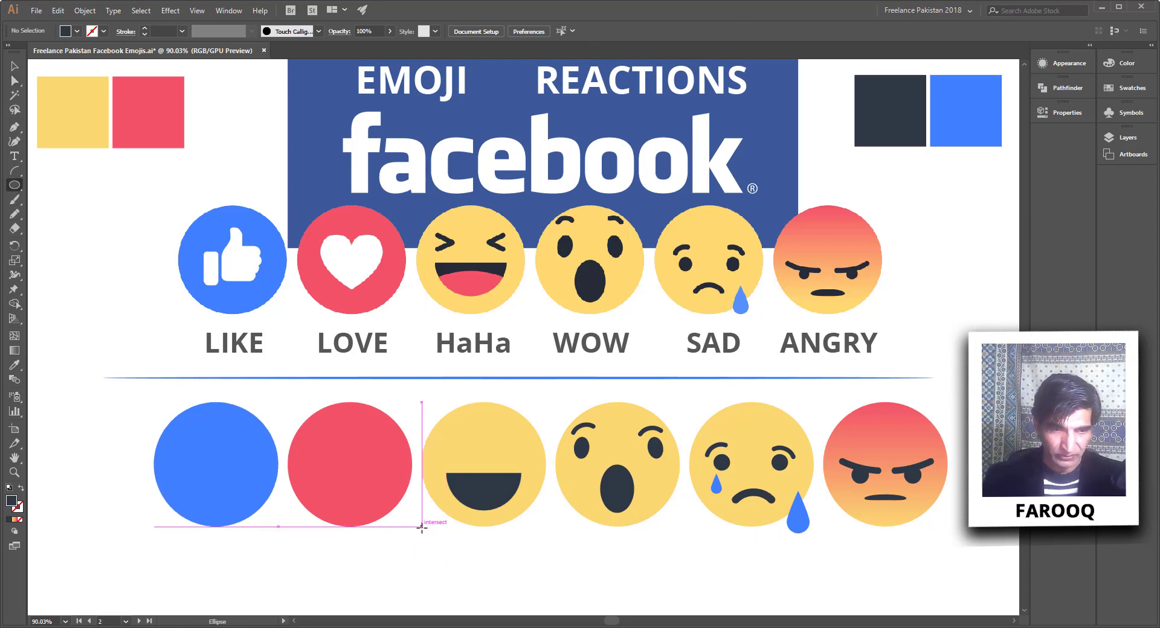
{"action": "left_click_drag", "start_coordinate": [422, 527], "coordinate": [548, 577]}
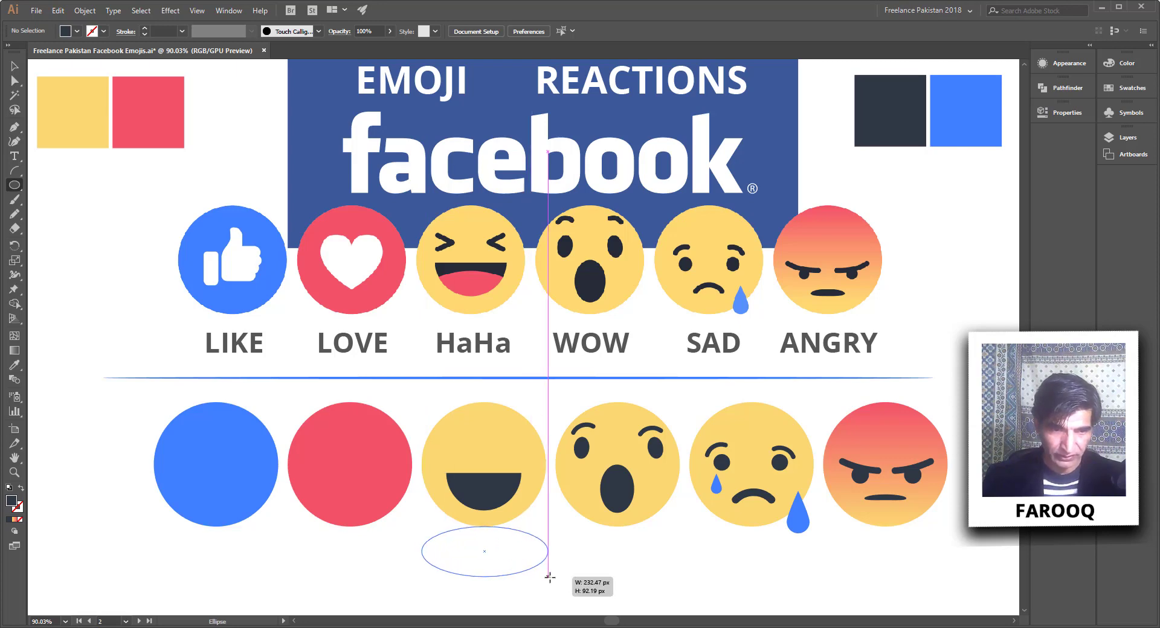
{"action": "left_click_drag", "start_coordinate": [549, 577], "coordinate": [552, 539]}
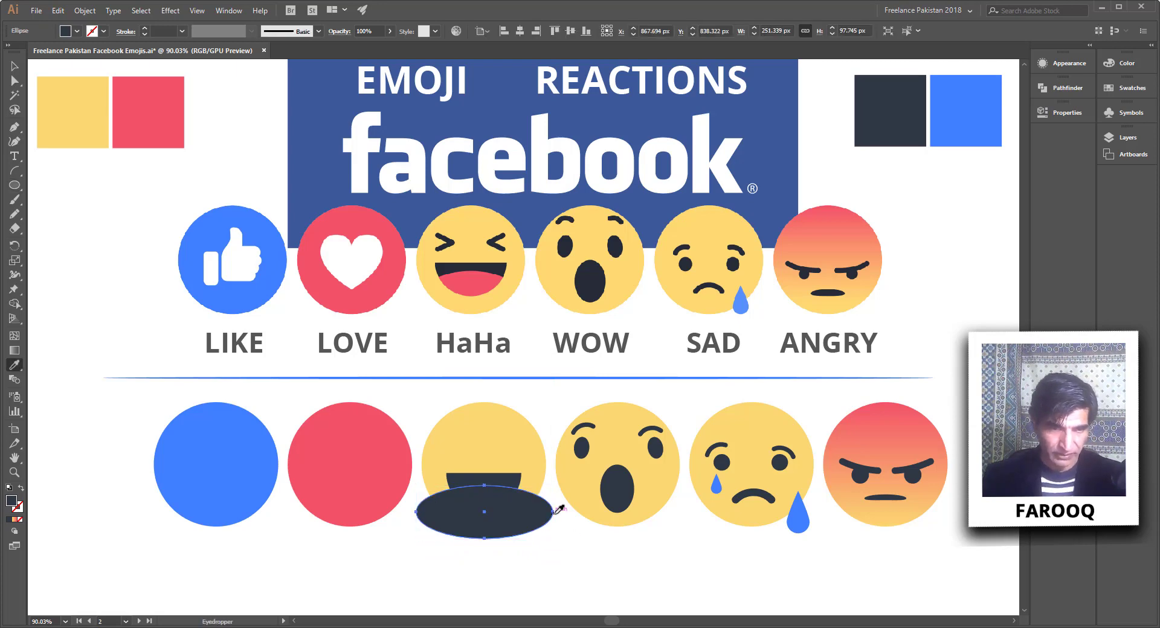
{"action": "key", "text": "i"}
{"action": "left_click", "coordinate": [348, 436]}
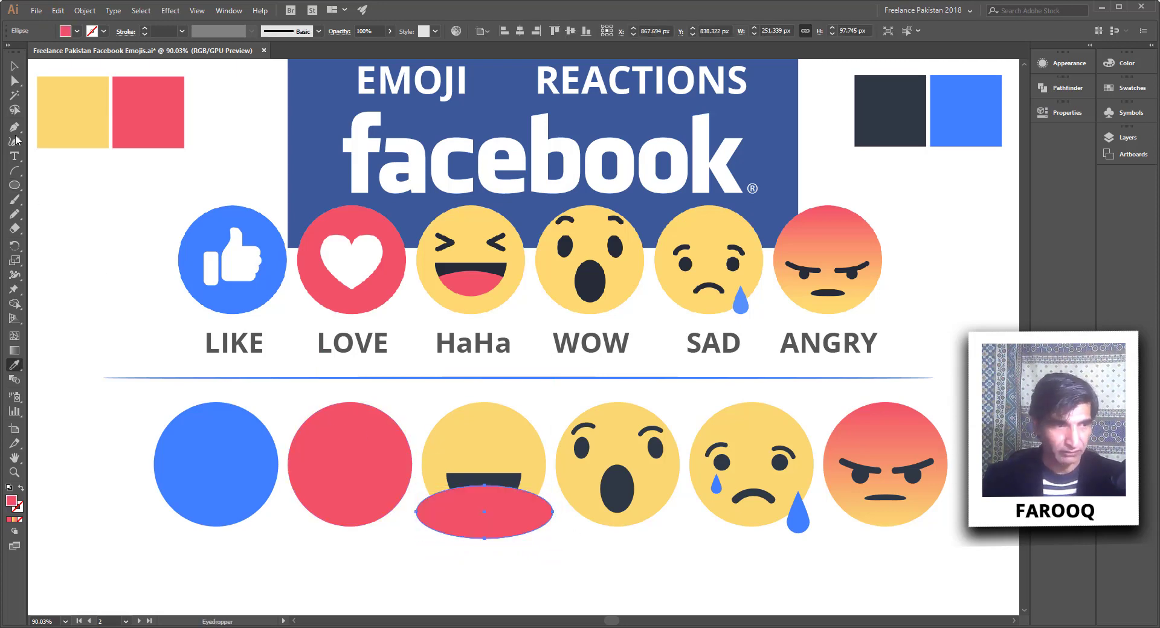
- Select the red ellipse together with the dark half-circle mouth and split them with the Pathfinder Divide operation
{"action": "left_click", "coordinate": [14, 66]}
{"action": "key", "text": "ctrl+shift+a"}
{"action": "left_click", "coordinate": [506, 520]}
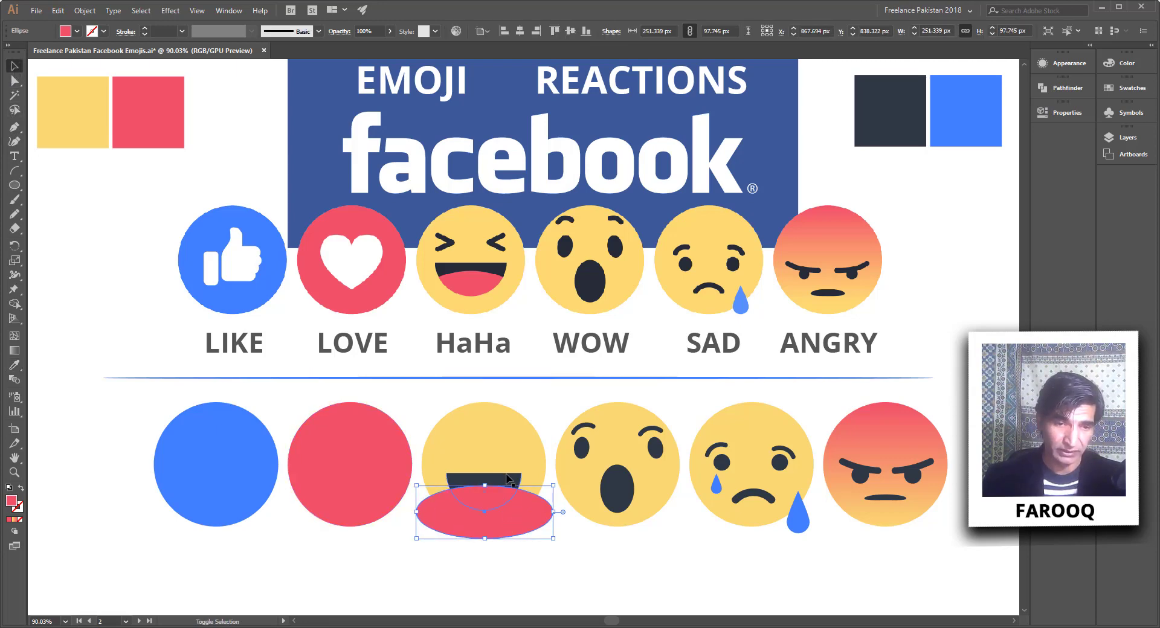
{"action": "left_click", "coordinate": [507, 477], "text": "shift"}
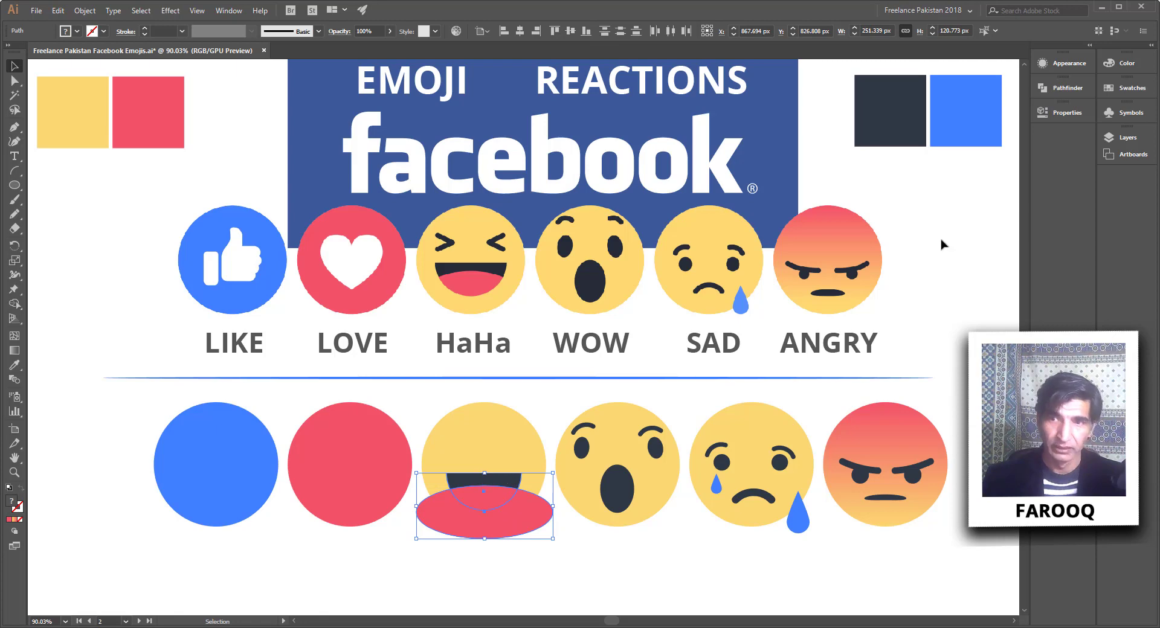
{"action": "left_click", "coordinate": [1072, 90]}
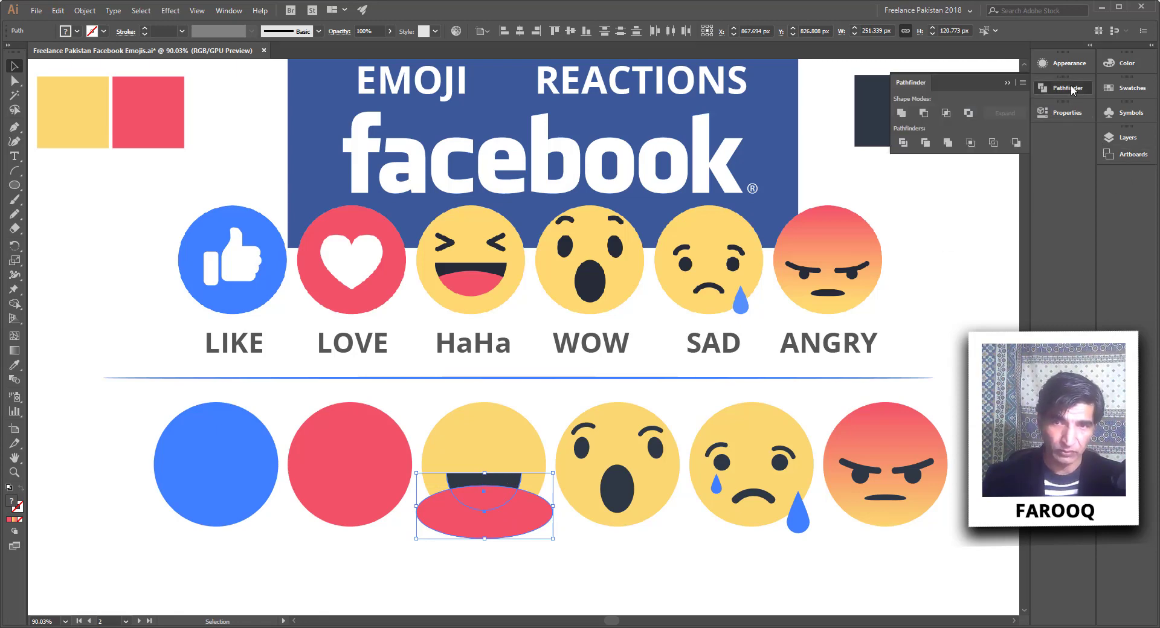
{"action": "left_click", "coordinate": [220, 9]}
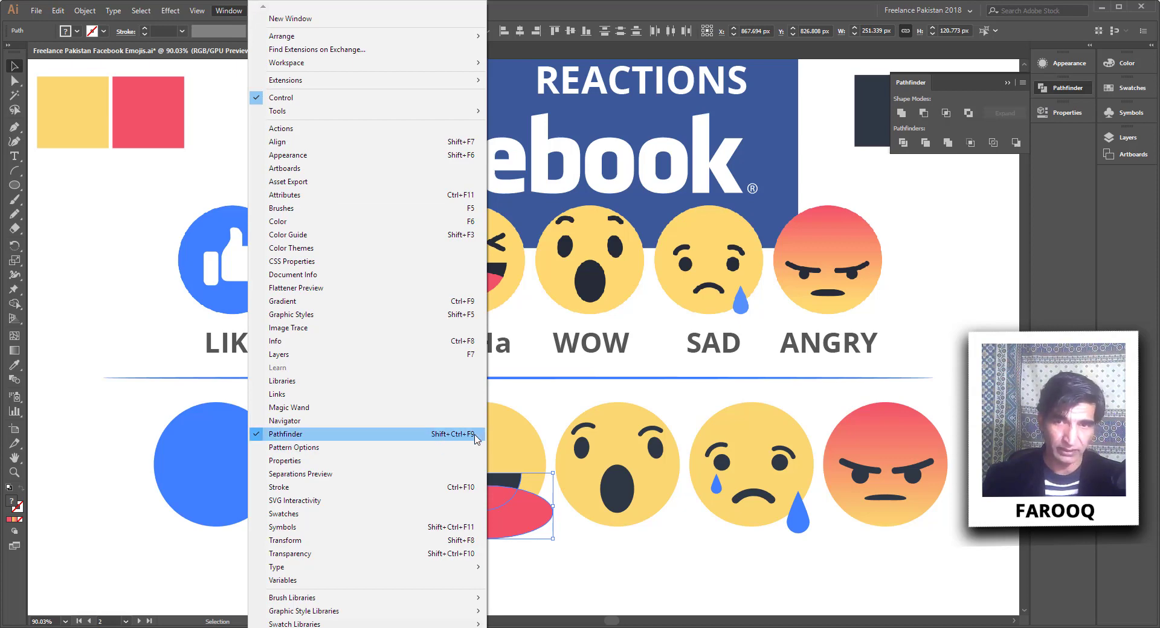
{"action": "left_click", "coordinate": [1001, 128]}
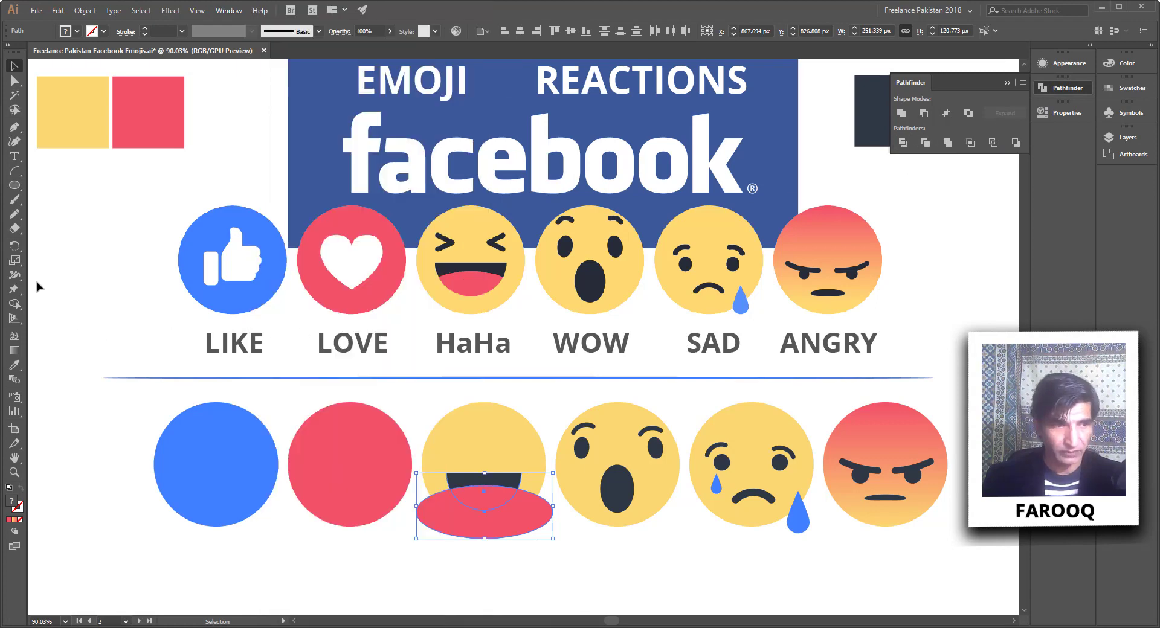
{"action": "left_click", "coordinate": [901, 144]}
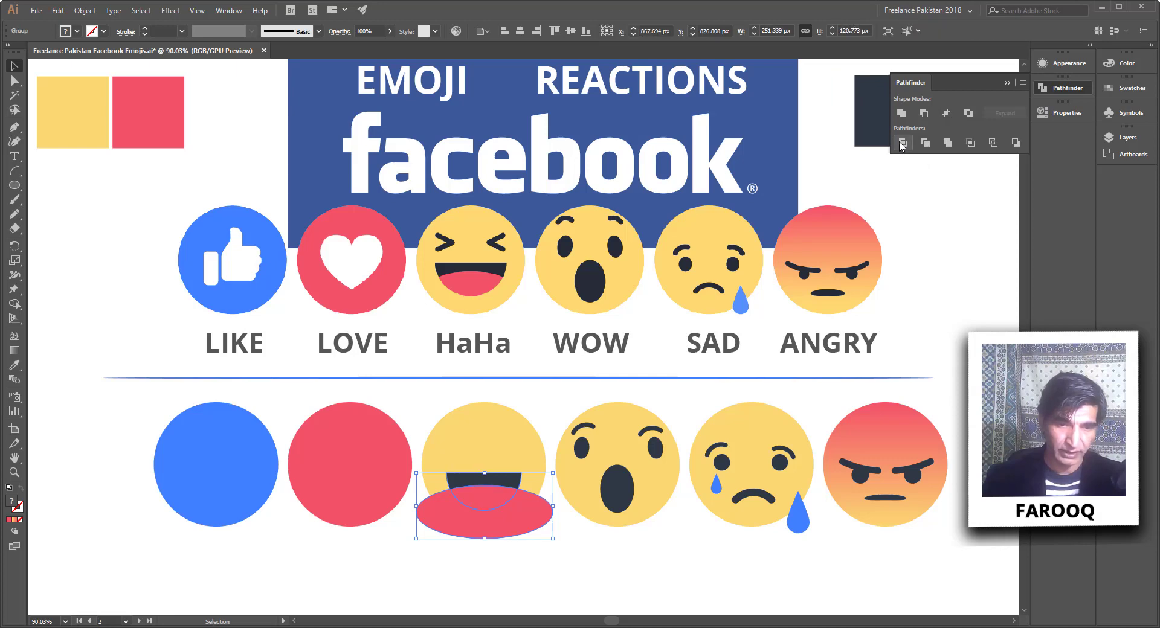
- Ungroup the divided mouth shapes and delete the red piece outside the mouth, keeping only the tongue
{"action": "left_click", "coordinate": [575, 574]}
{"action": "left_click", "coordinate": [509, 526]}
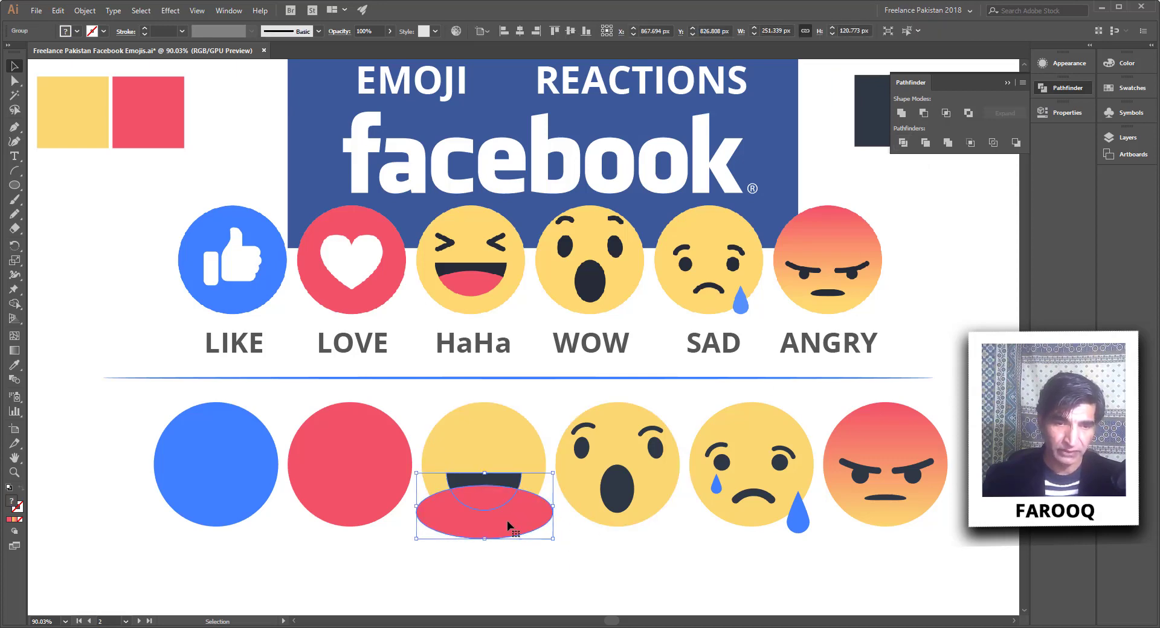
{"action": "right_click", "coordinate": [509, 526]}
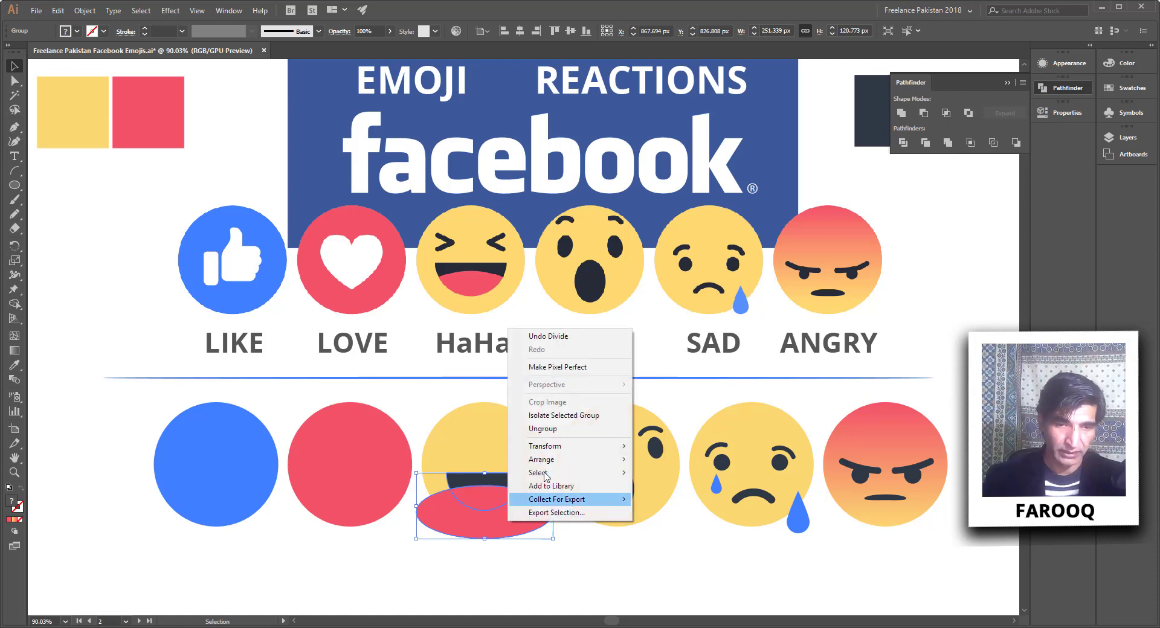
{"action": "left_click", "coordinate": [556, 427]}
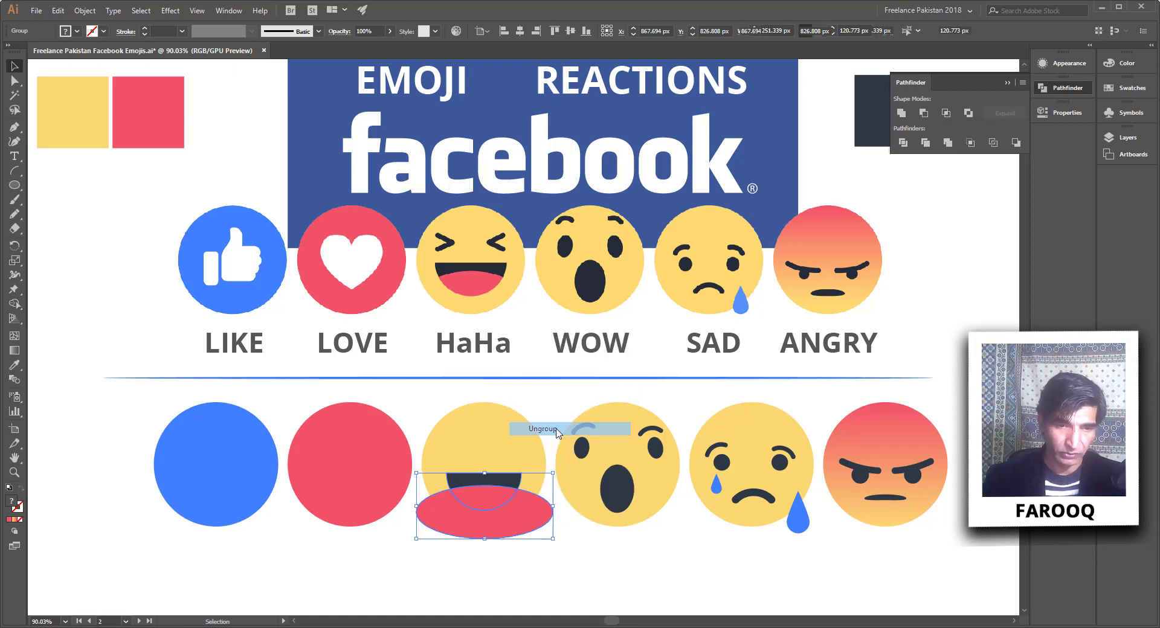
{"action": "left_click", "coordinate": [612, 577]}
{"action": "left_click", "coordinate": [514, 529]}
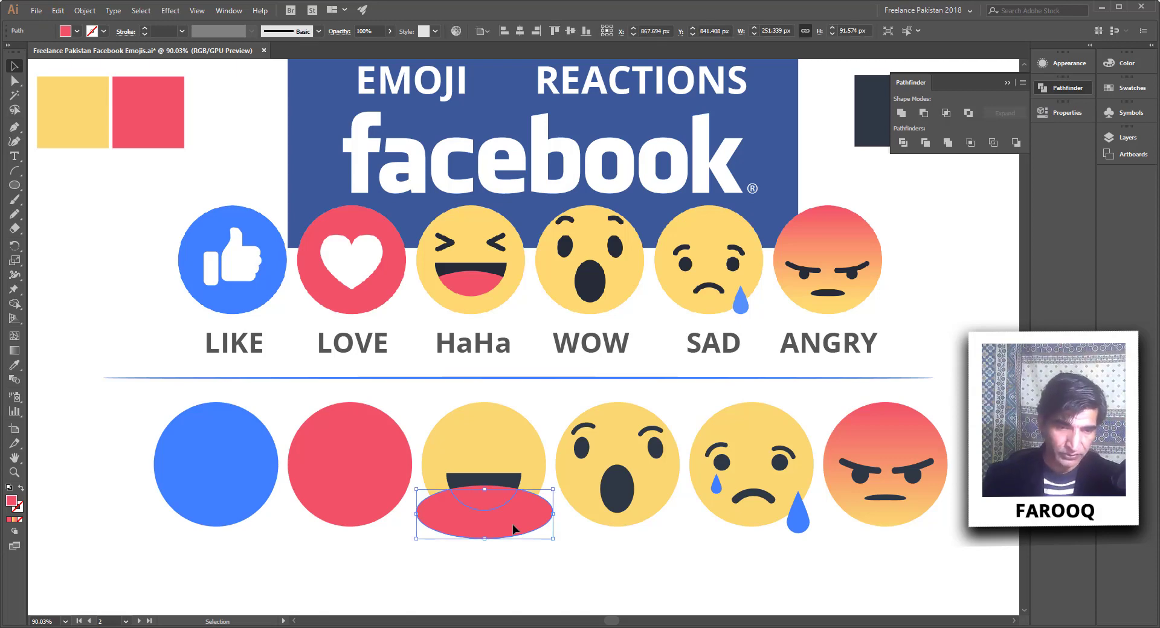
{"action": "key", "text": "Delete"}
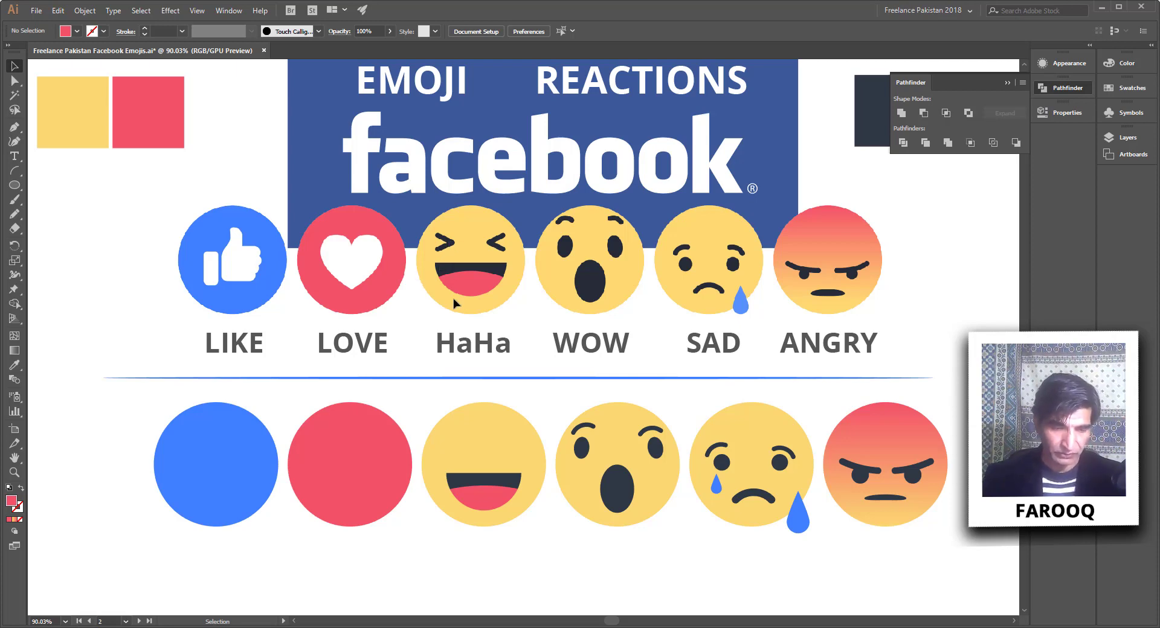
- Draw a short diagonal line about 28 × 28 px beside the Like reference with the Pencil tool and give it a 9 pt stroke
{"action": "key", "text": "n"}
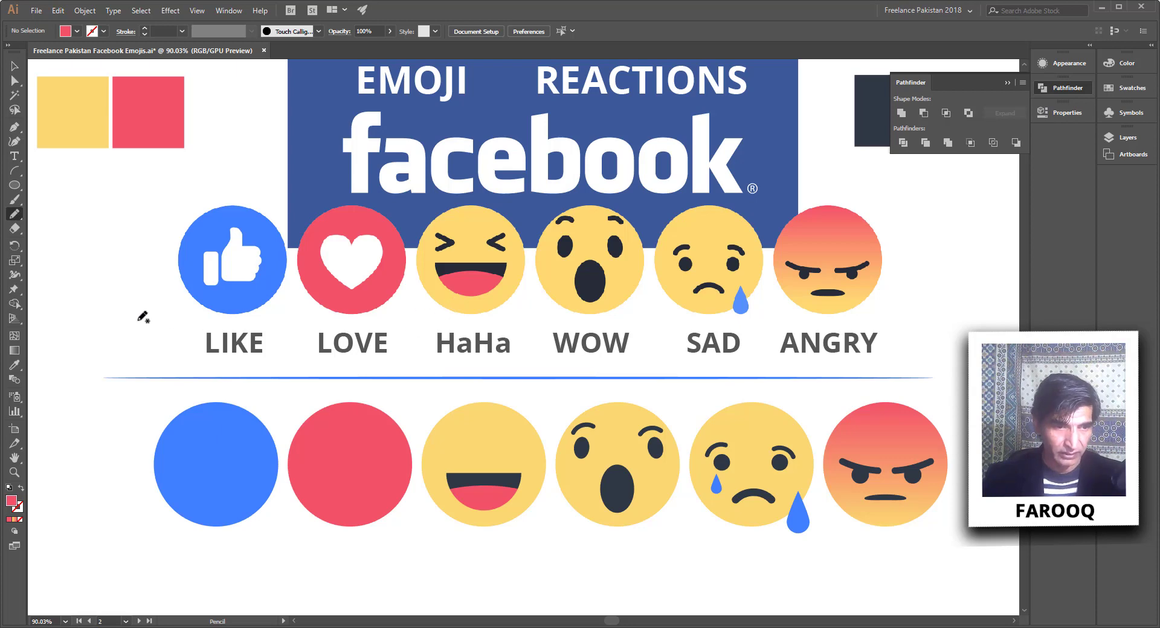
{"action": "left_click_drag", "start_coordinate": [121, 272], "coordinate": [136, 287]}
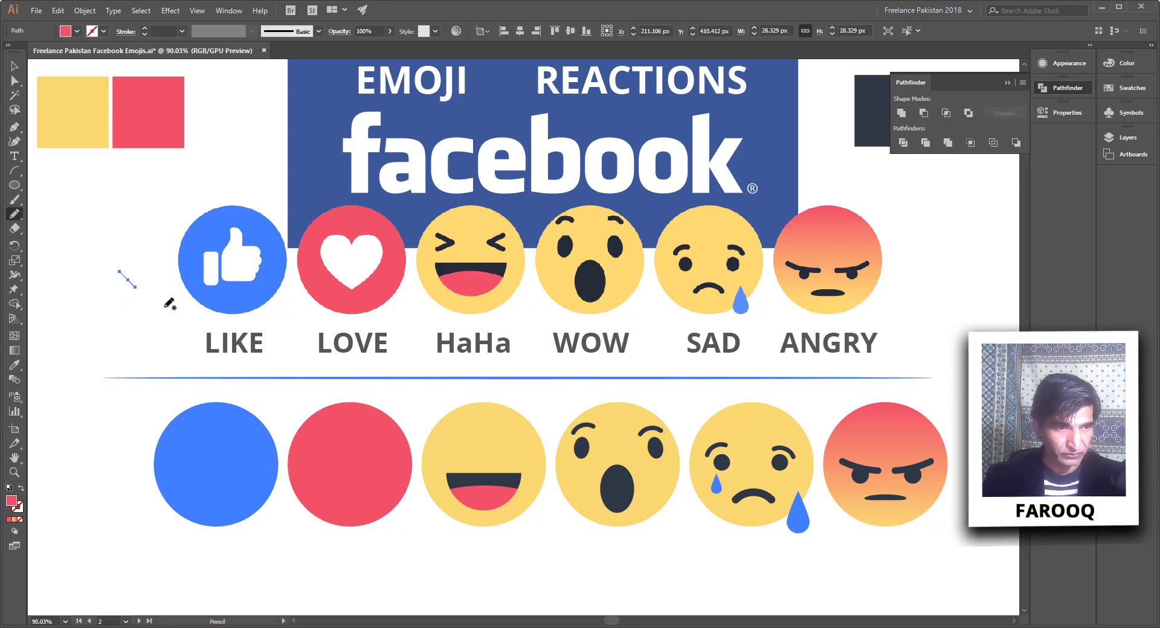
{"action": "left_click", "coordinate": [145, 28]}
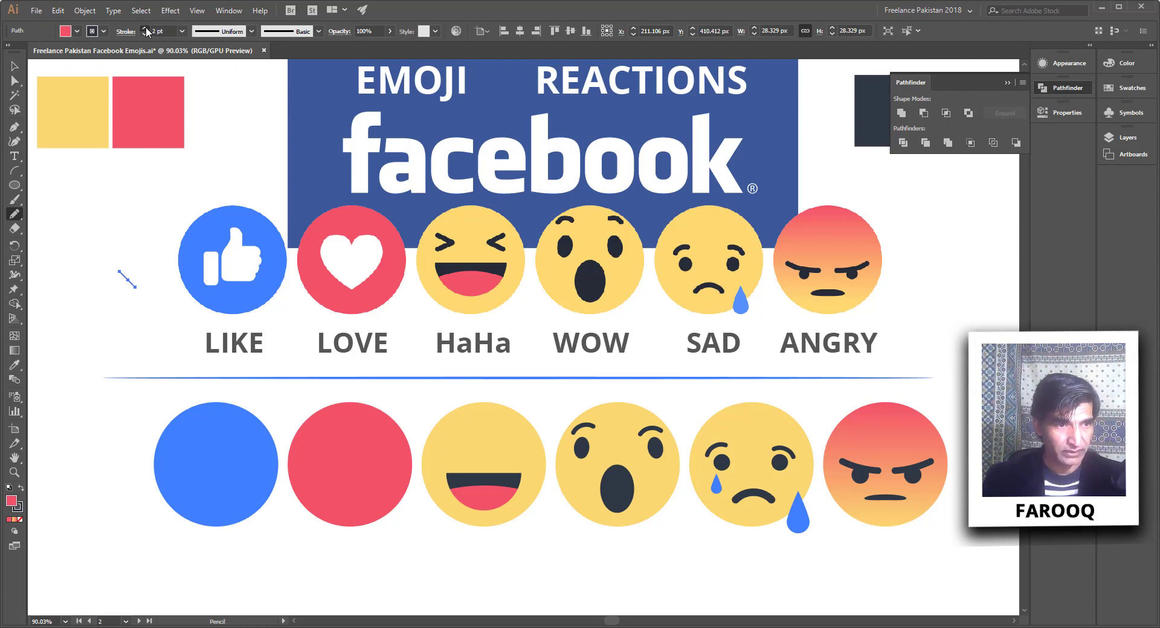
{"action": "left_click", "coordinate": [145, 29]}
{"action": "left_click", "coordinate": [145, 29]}
{"action": "left_click", "coordinate": [145, 29]}
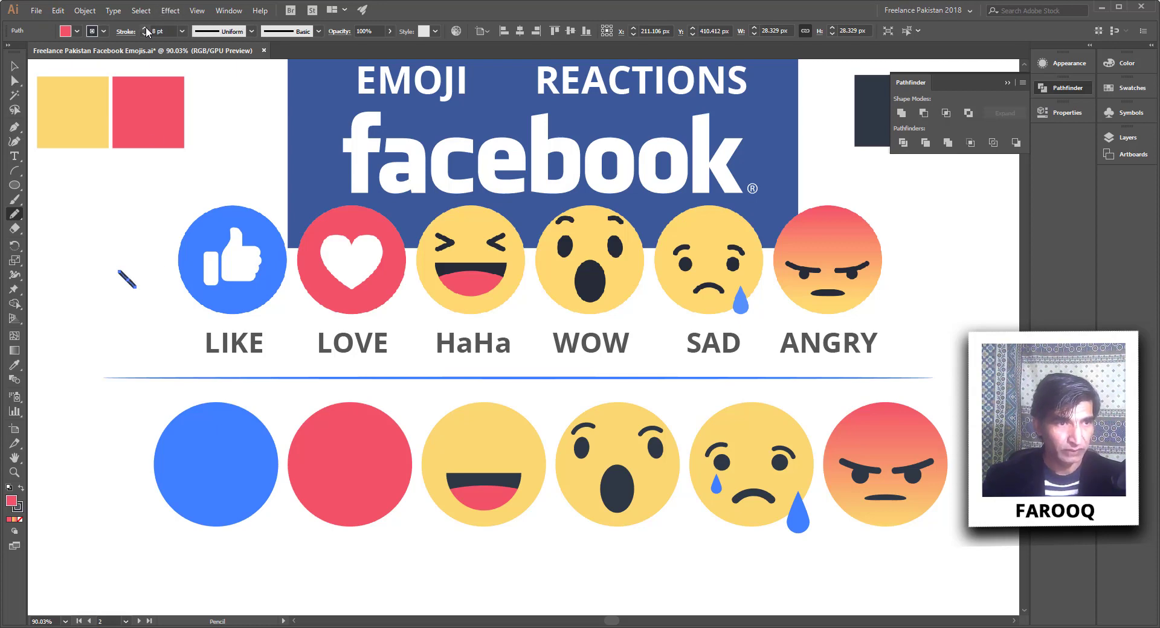
{"action": "left_click", "coordinate": [145, 28]}
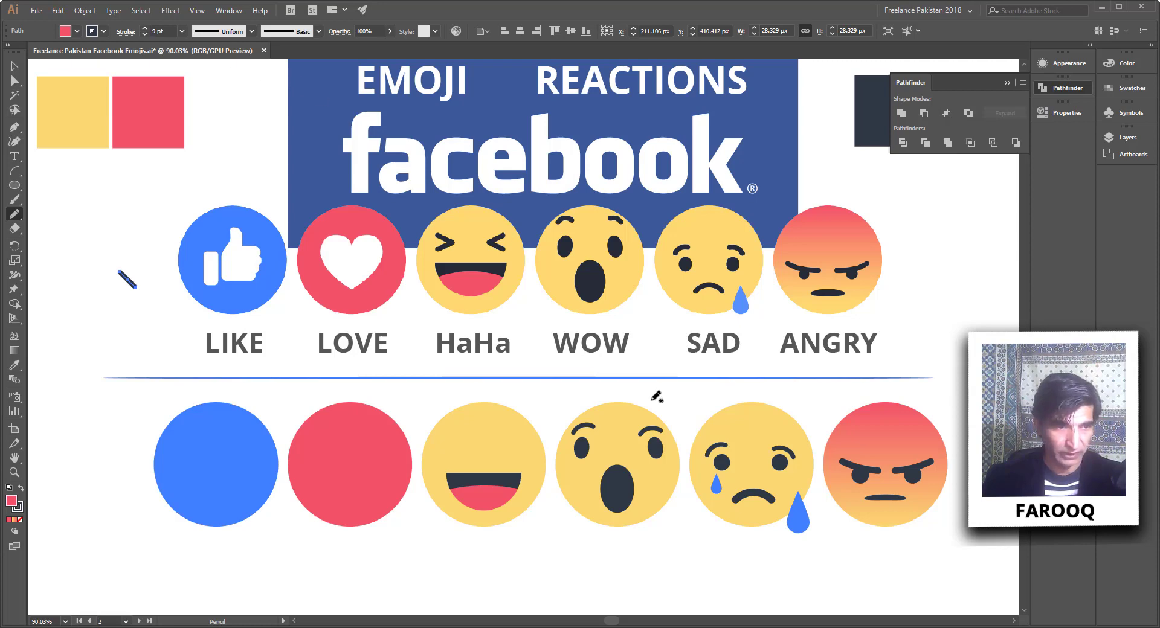
- Give the short diagonal line's stroke round caps and round corner joins
{"action": "left_click", "coordinate": [124, 31]}
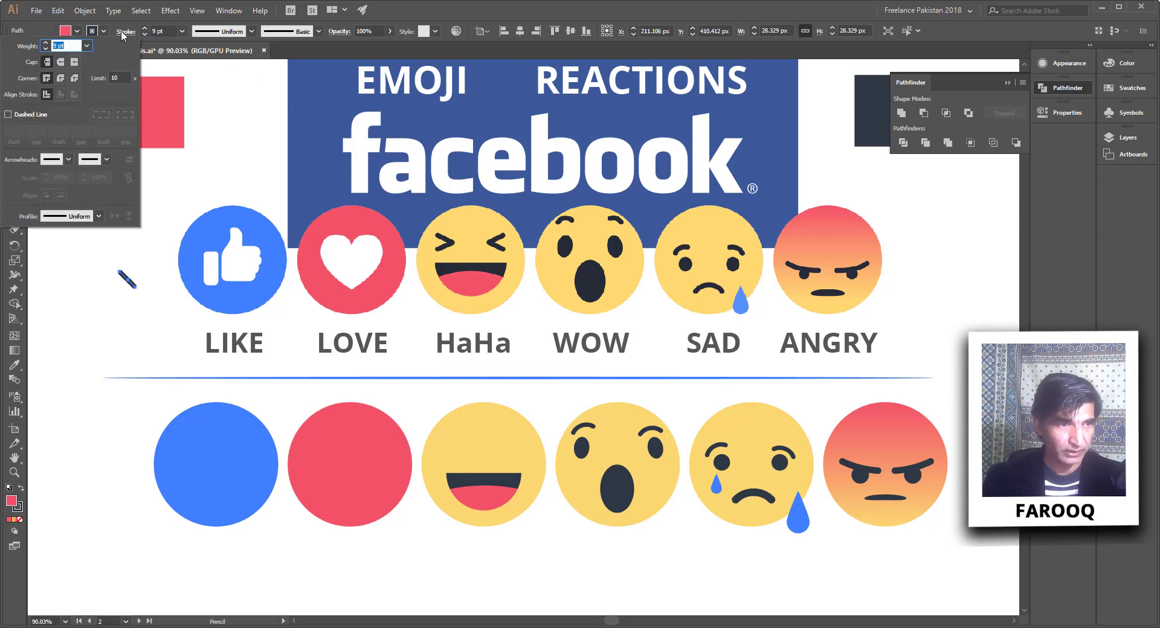
{"action": "left_click", "coordinate": [59, 63]}
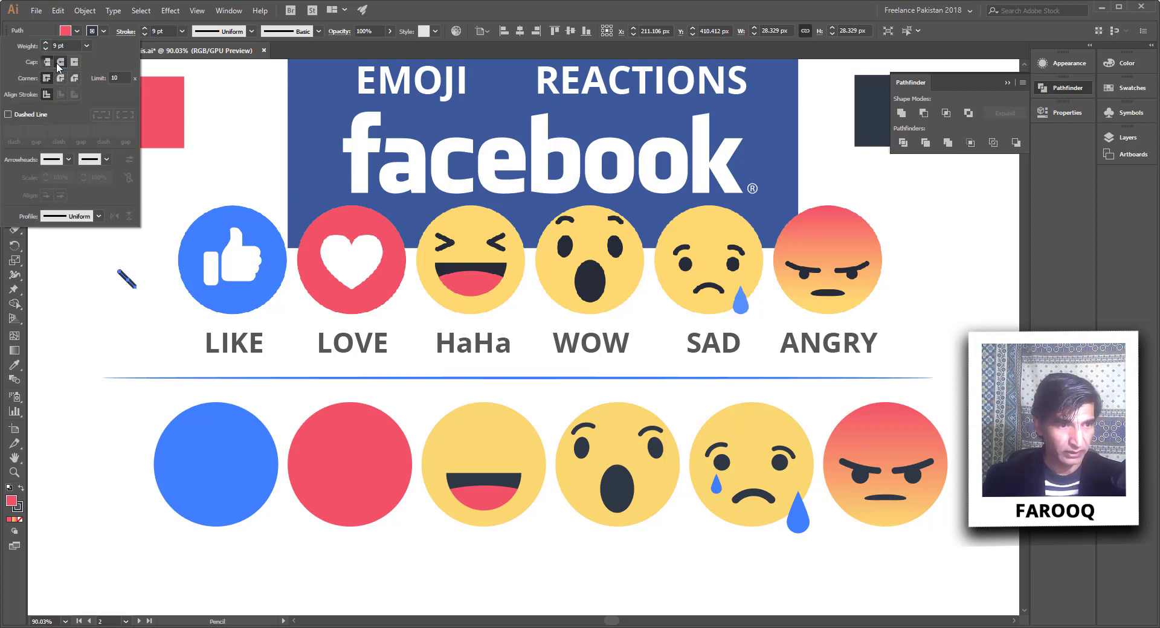
{"action": "left_click", "coordinate": [457, 6]}
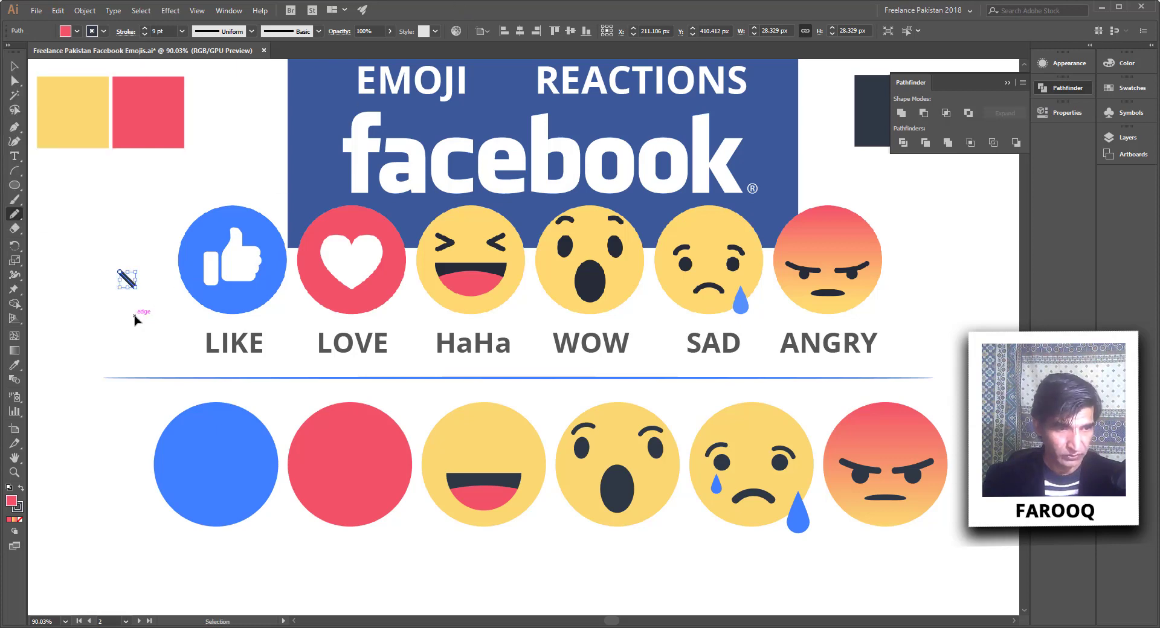
{"action": "left_click", "coordinate": [134, 319], "text": "ctrl"}
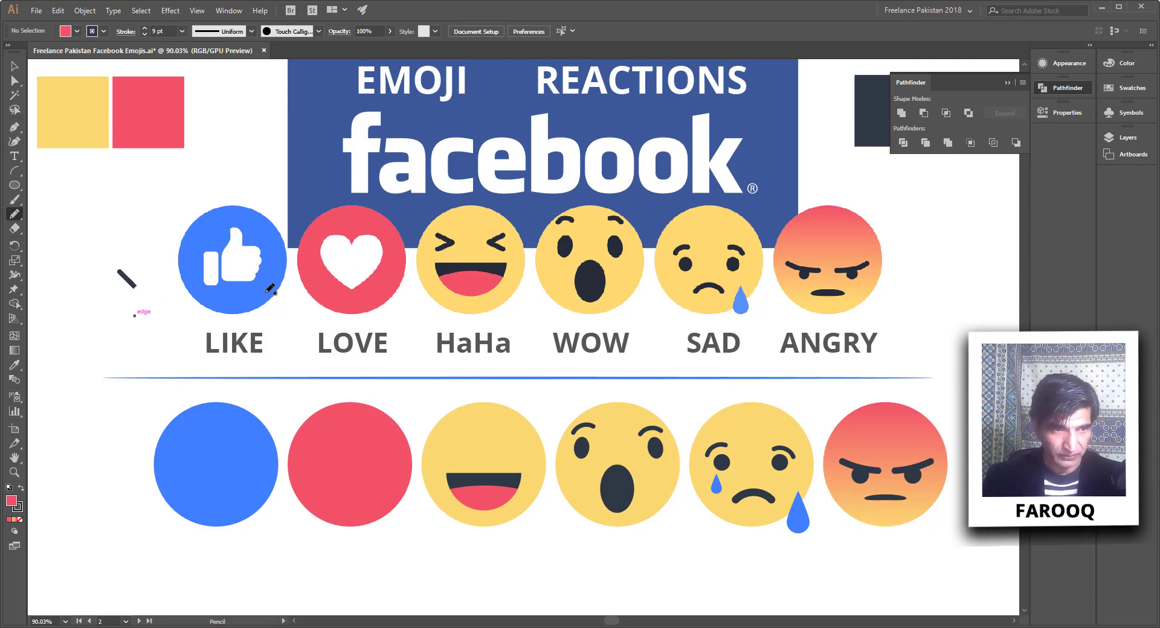
{"action": "left_click", "coordinate": [129, 281], "text": "ctrl"}
{"action": "left_click", "coordinate": [125, 32]}
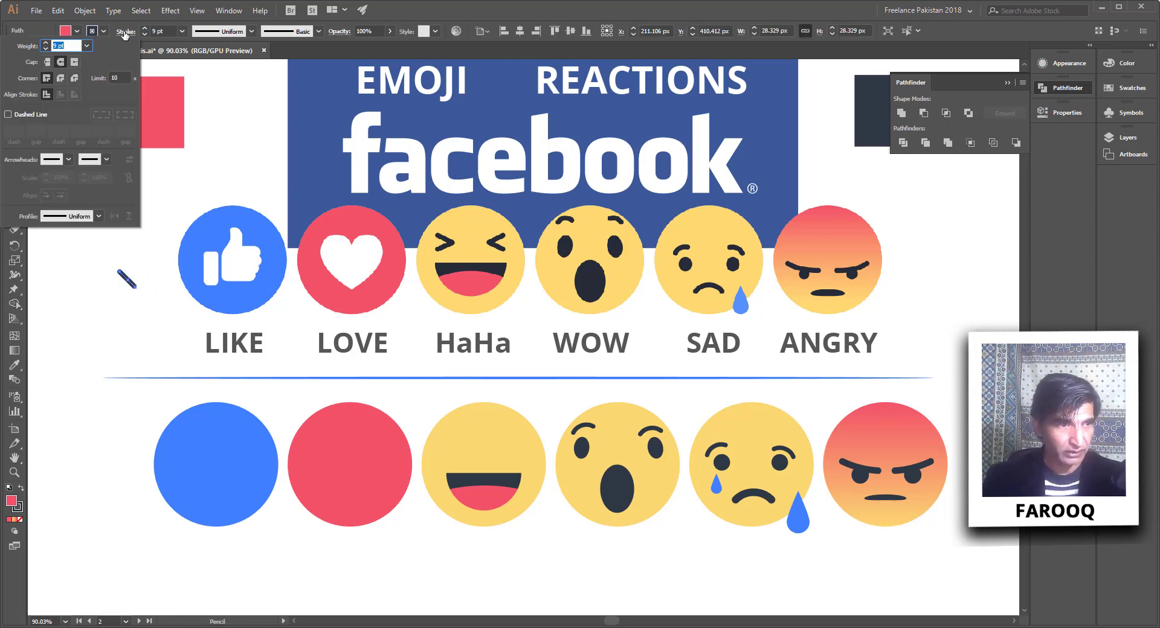
{"action": "left_click", "coordinate": [59, 79]}
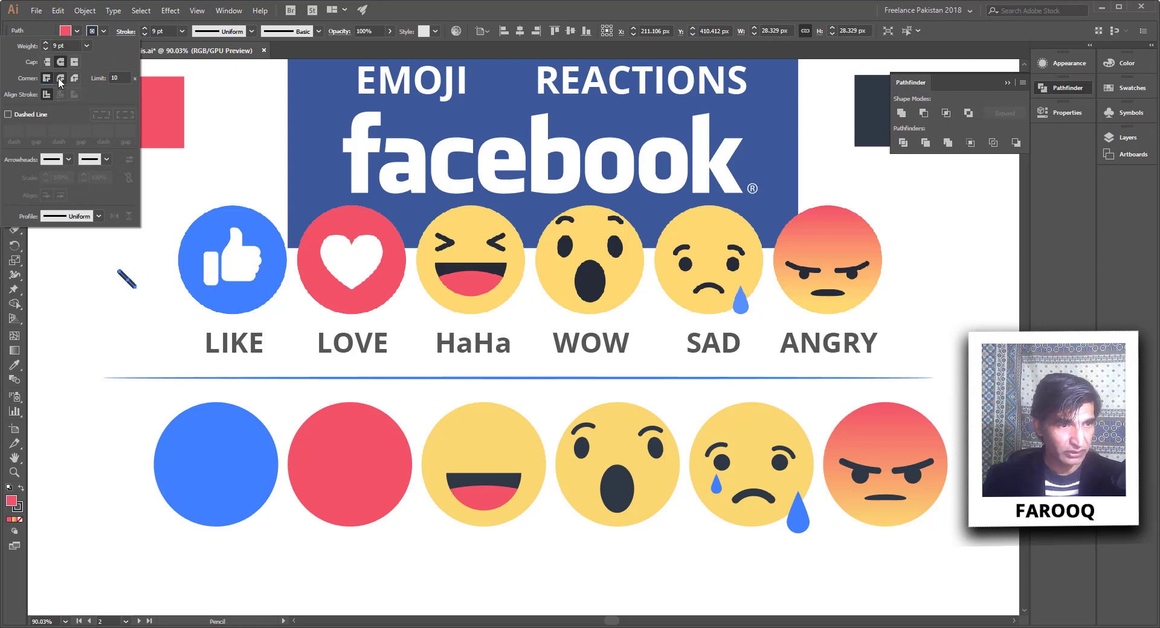
{"action": "left_click", "coordinate": [151, 264], "text": "ctrl"}
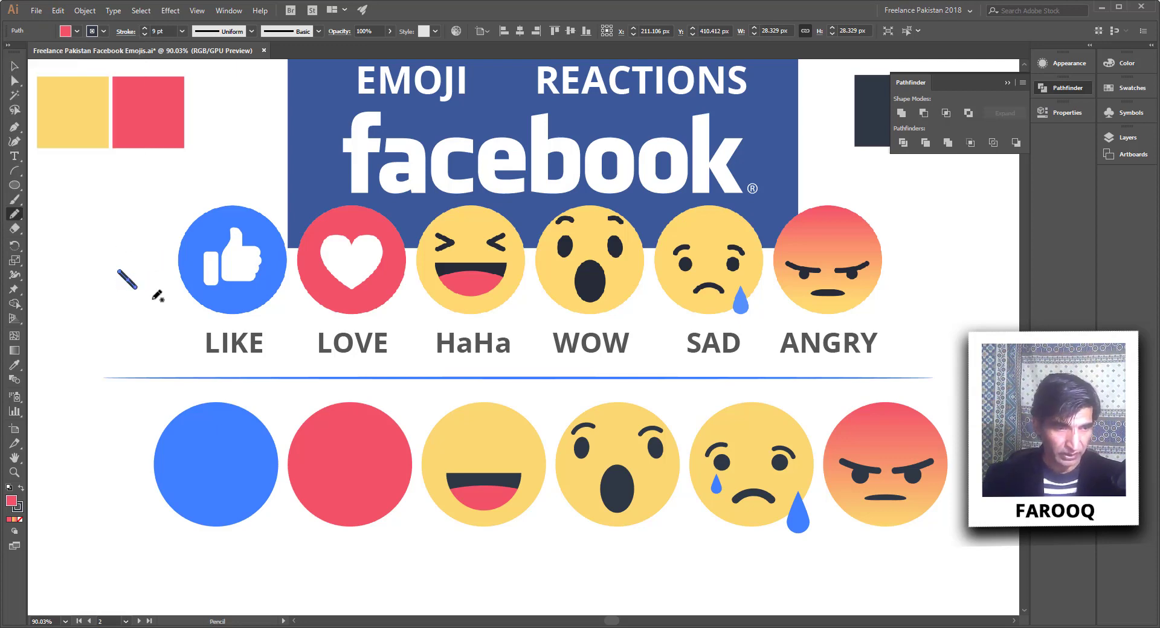
- Make a mirrored copy of the diagonal line and move it directly below the original to form a right-pointing chevron
{"action": "key", "text": "v"}
{"action": "left_click", "coordinate": [154, 294]}
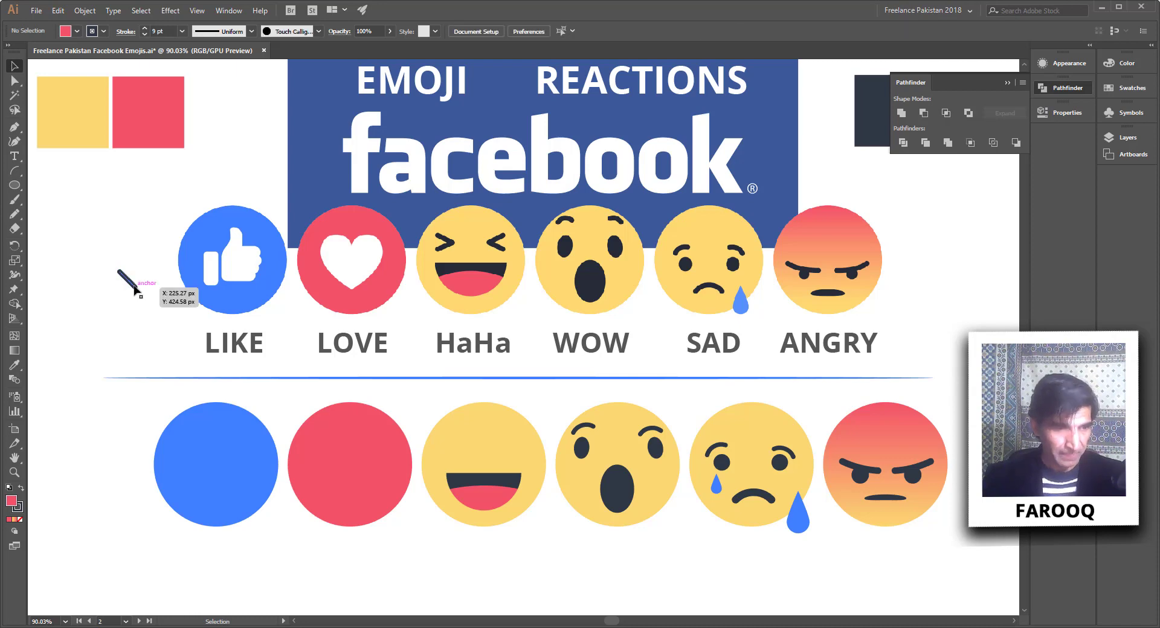
{"action": "left_click", "coordinate": [134, 289]}
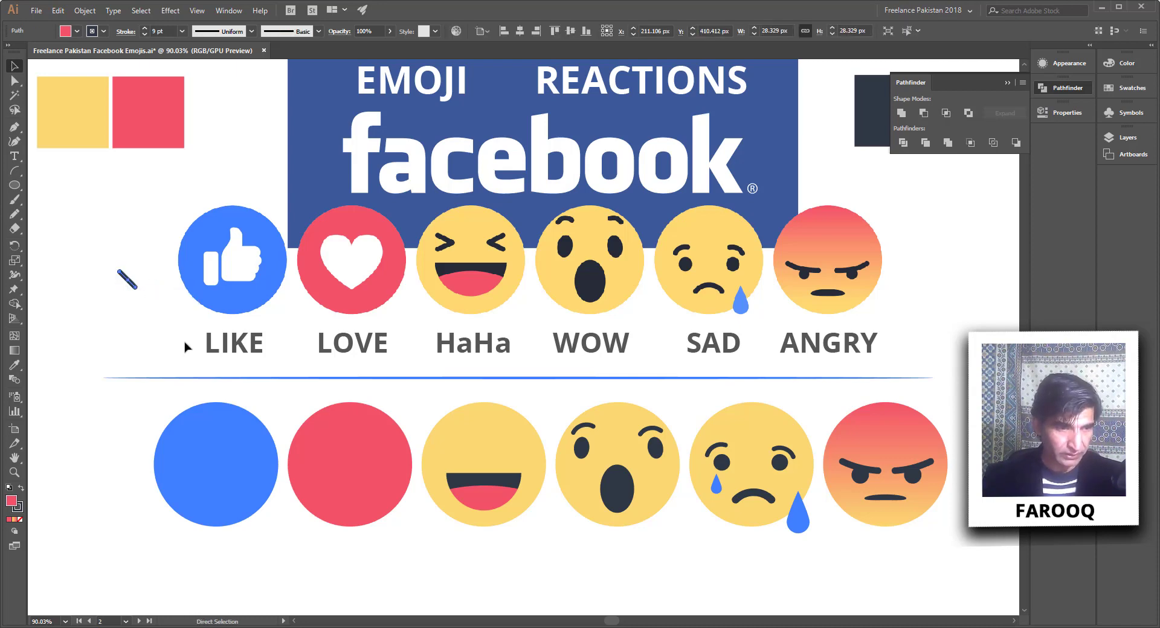
{"action": "key", "text": "v"}
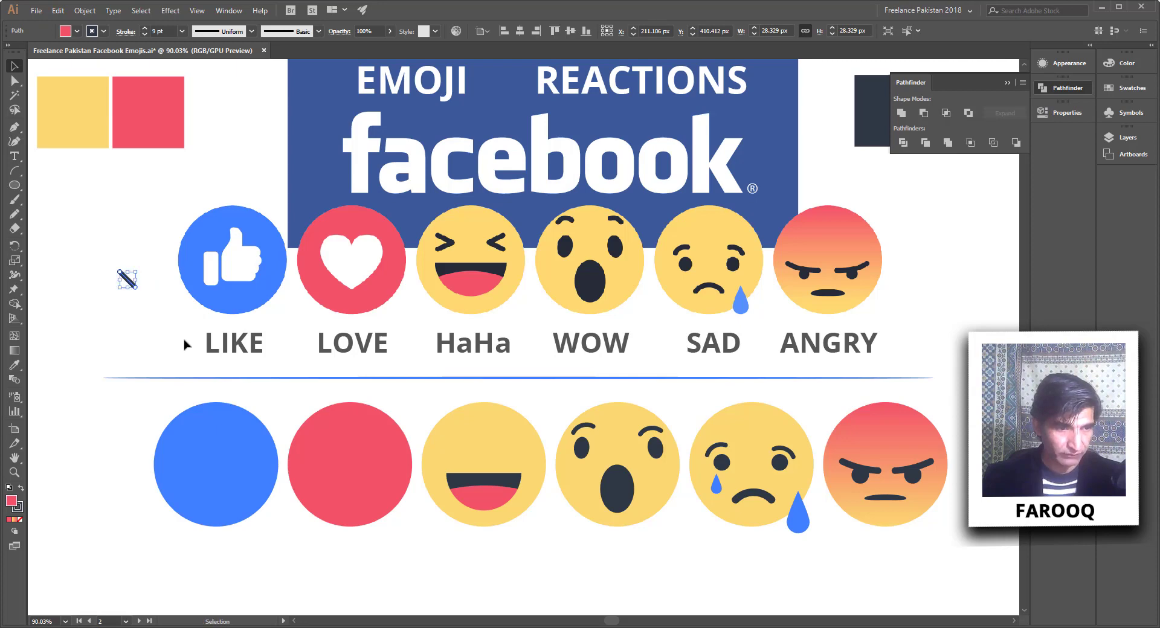
{"action": "right_click", "coordinate": [128, 283]}
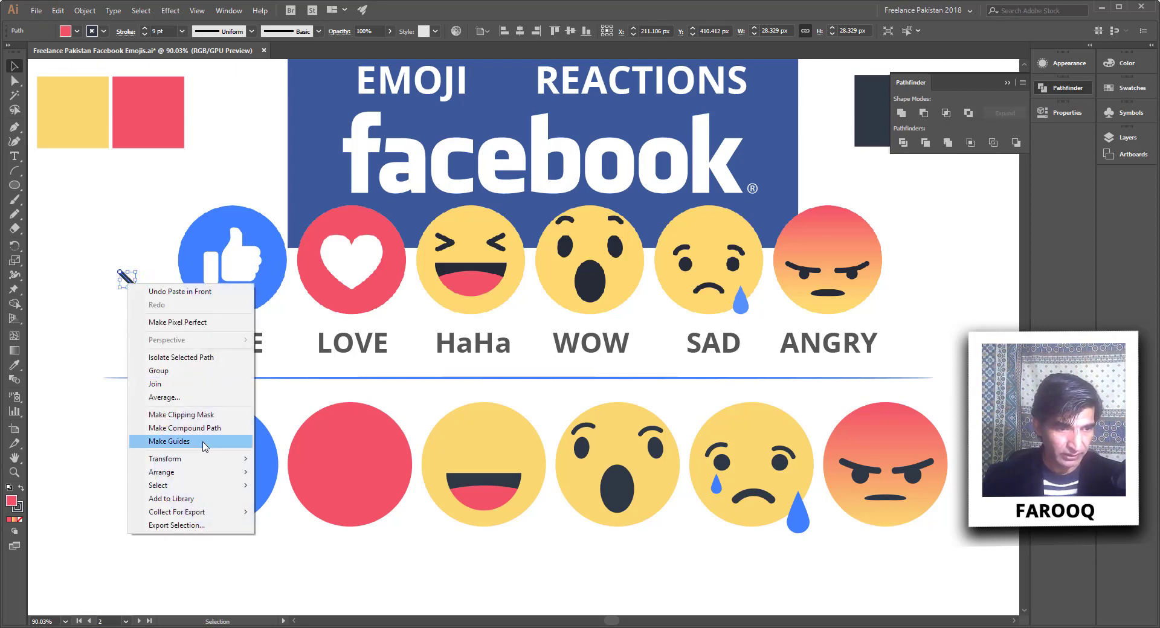
{"action": "mouse_move", "coordinate": [206, 461]}
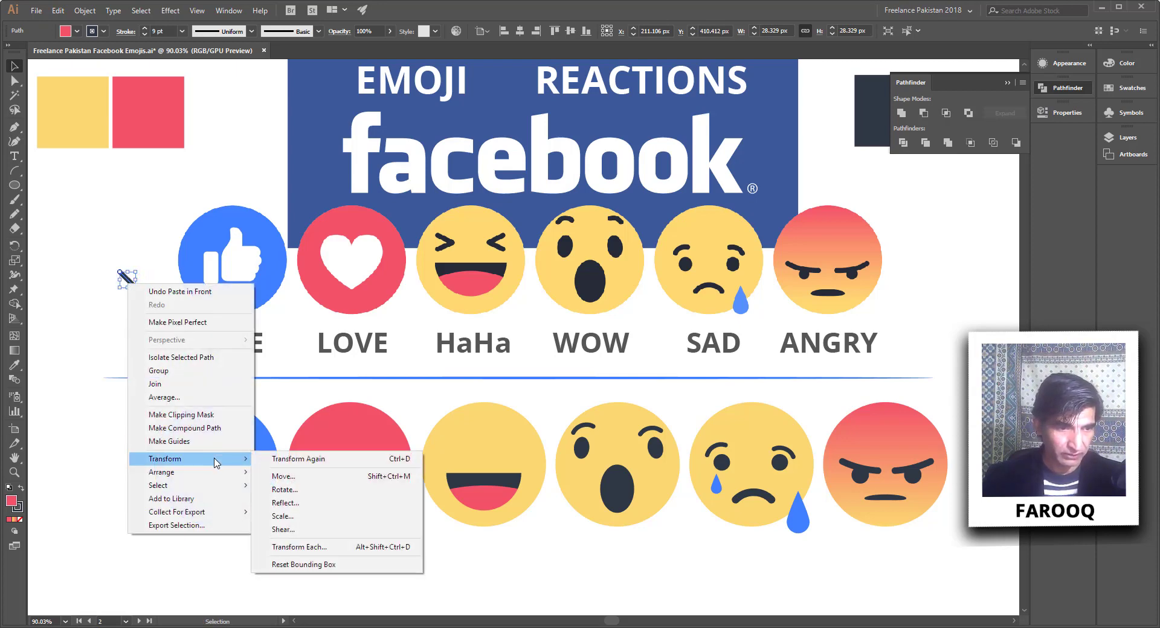
{"action": "left_click", "coordinate": [303, 505]}
{"action": "left_click", "coordinate": [703, 436]}
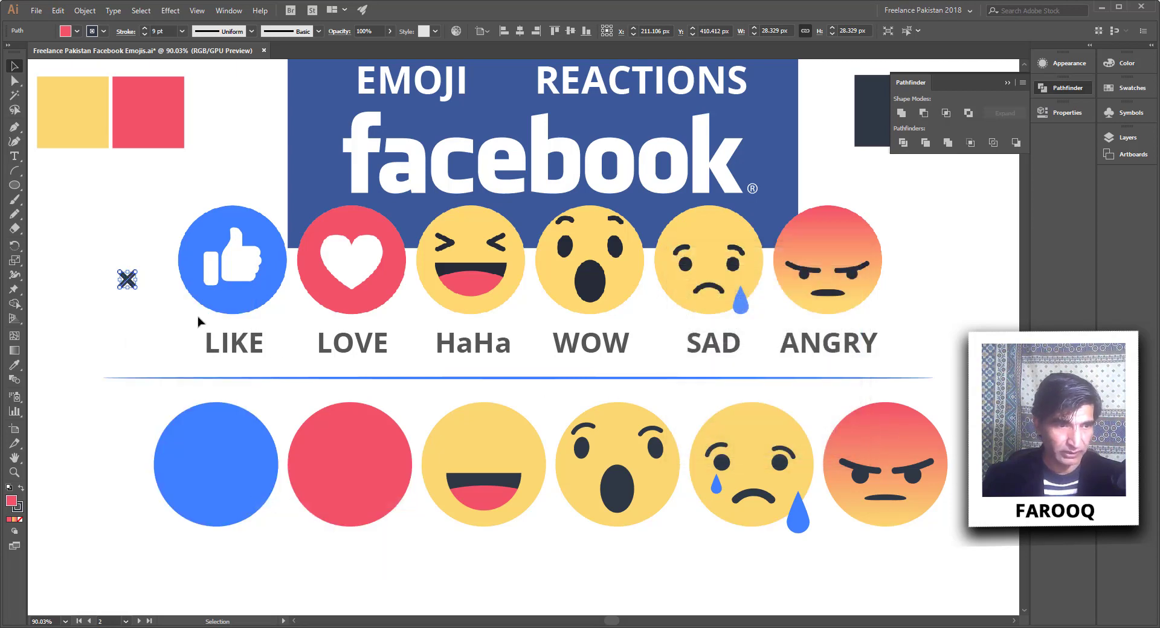
{"action": "left_click", "coordinate": [150, 314]}
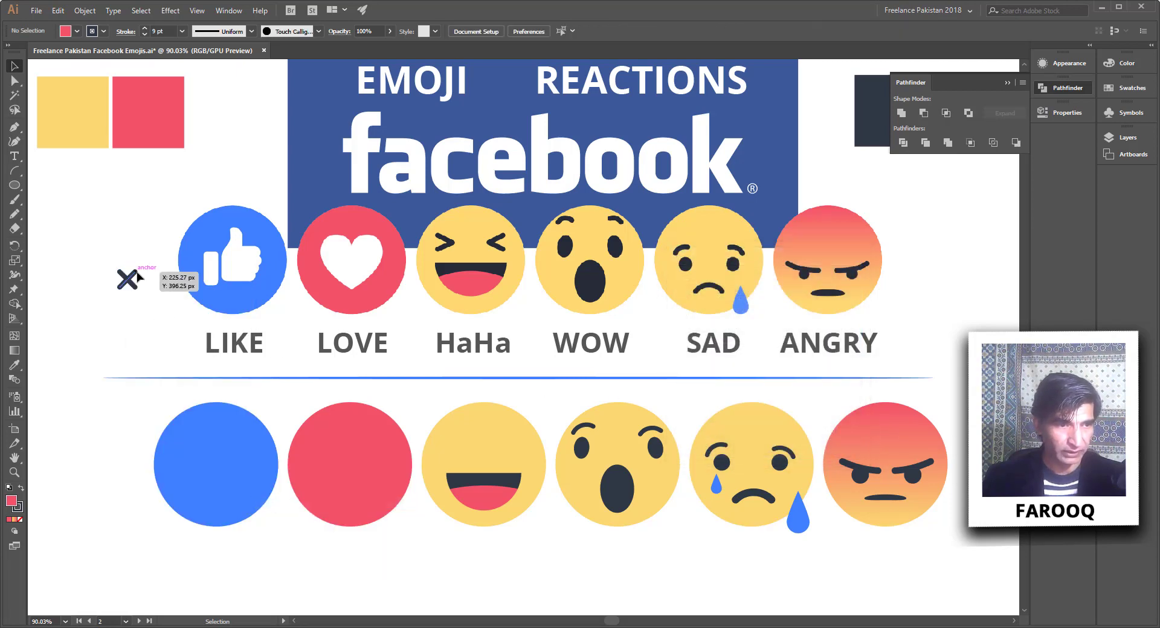
{"action": "left_click_drag", "start_coordinate": [134, 273], "coordinate": [134, 288]}
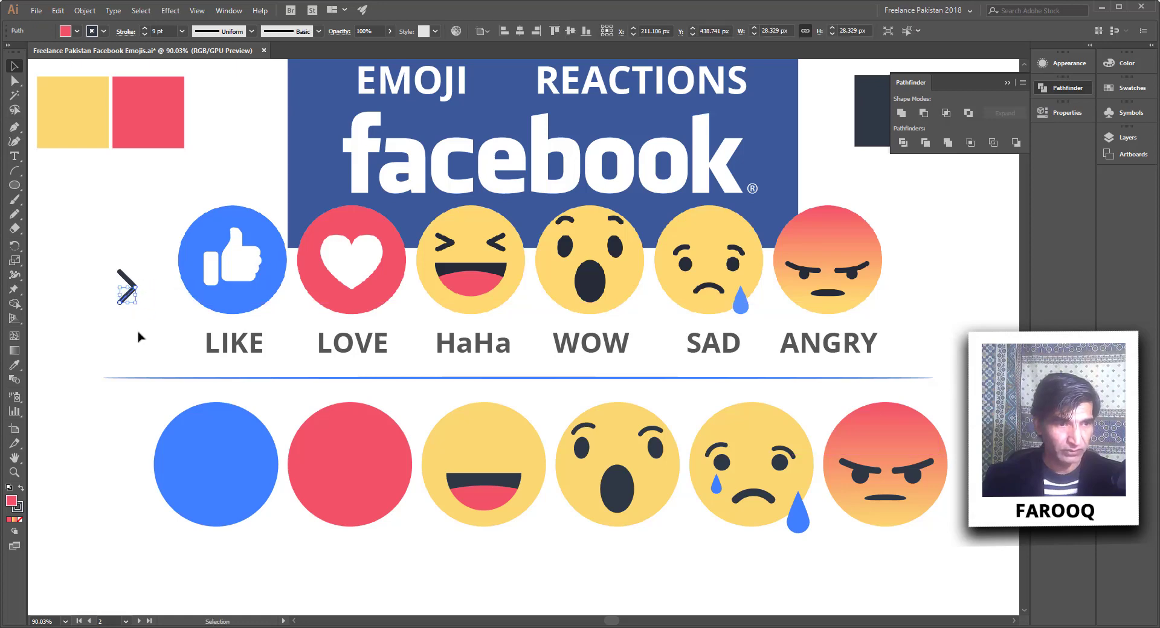
{"action": "left_click", "coordinate": [139, 332]}
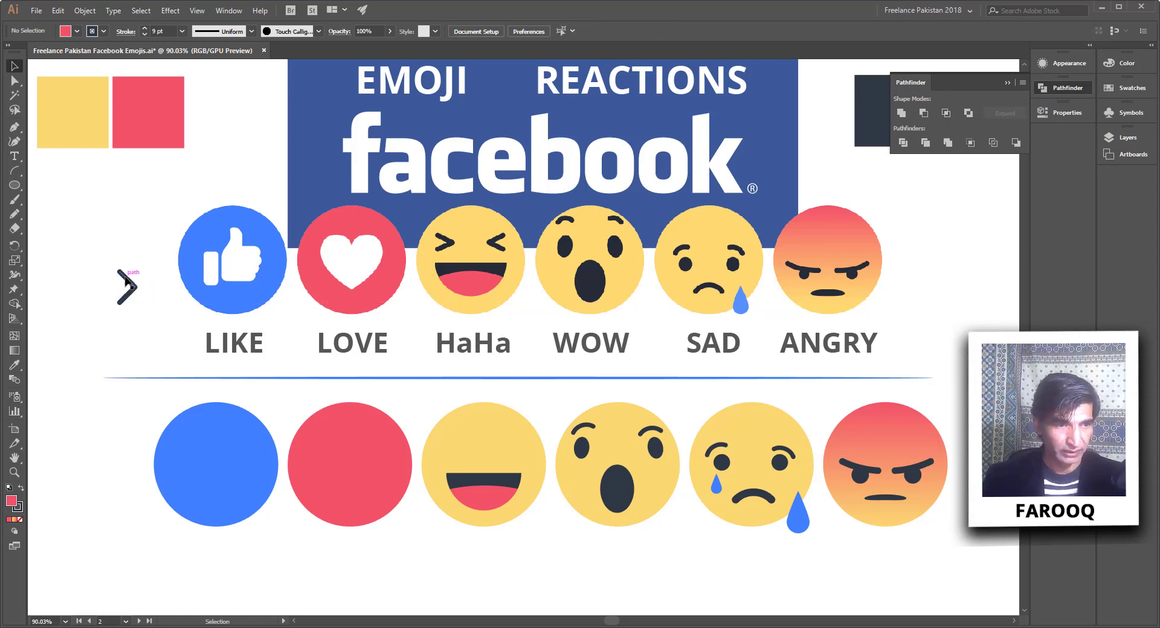
- Rotate the chevron's upper and lower lines to flatter angles so they meet in a narrower point like the HaHa reference eye
{"action": "left_click", "coordinate": [127, 279]}
{"action": "left_click_drag", "start_coordinate": [114, 267], "coordinate": [110, 276]}
{"action": "left_click", "coordinate": [140, 336]}
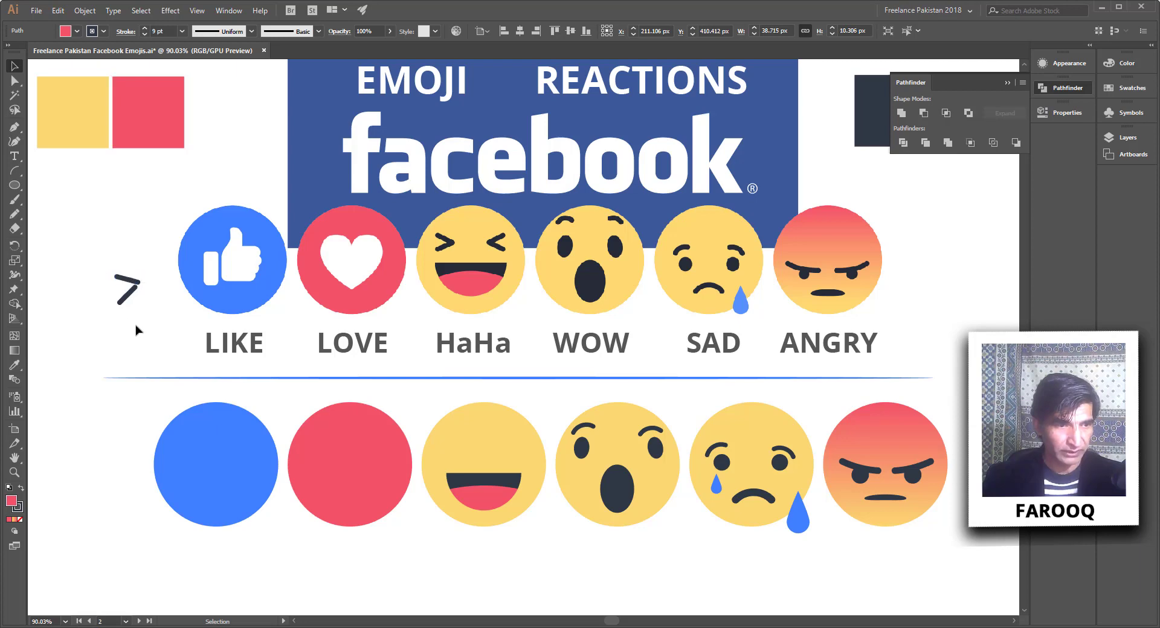
{"action": "left_click", "coordinate": [123, 305]}
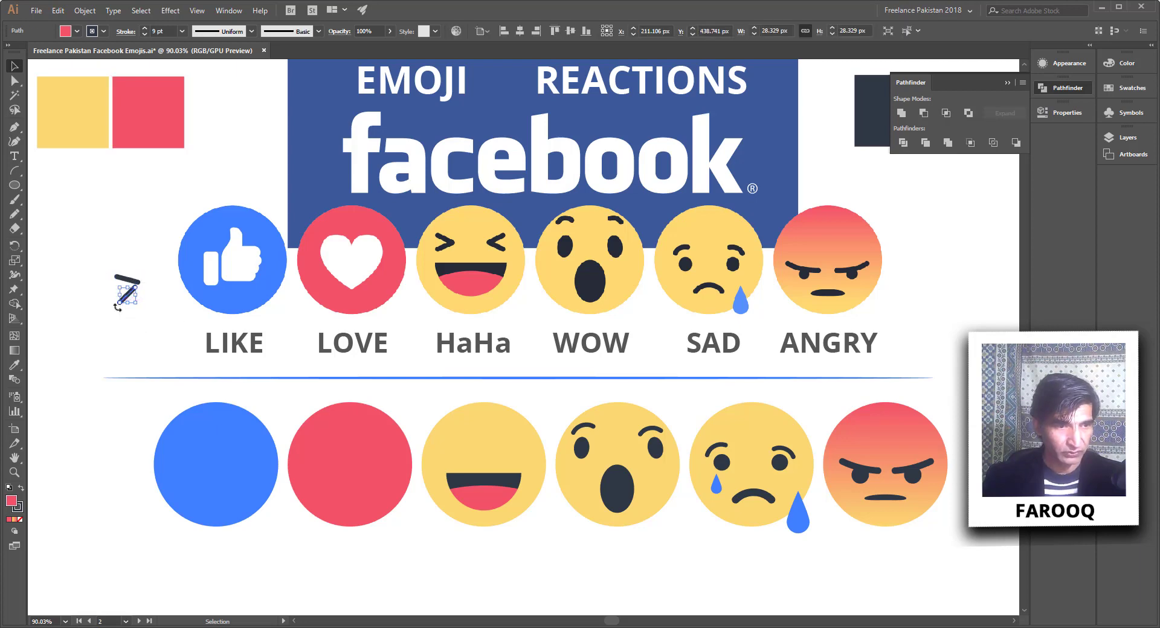
{"action": "left_click_drag", "start_coordinate": [117, 307], "coordinate": [136, 283]}
{"action": "left_click", "coordinate": [148, 318]}
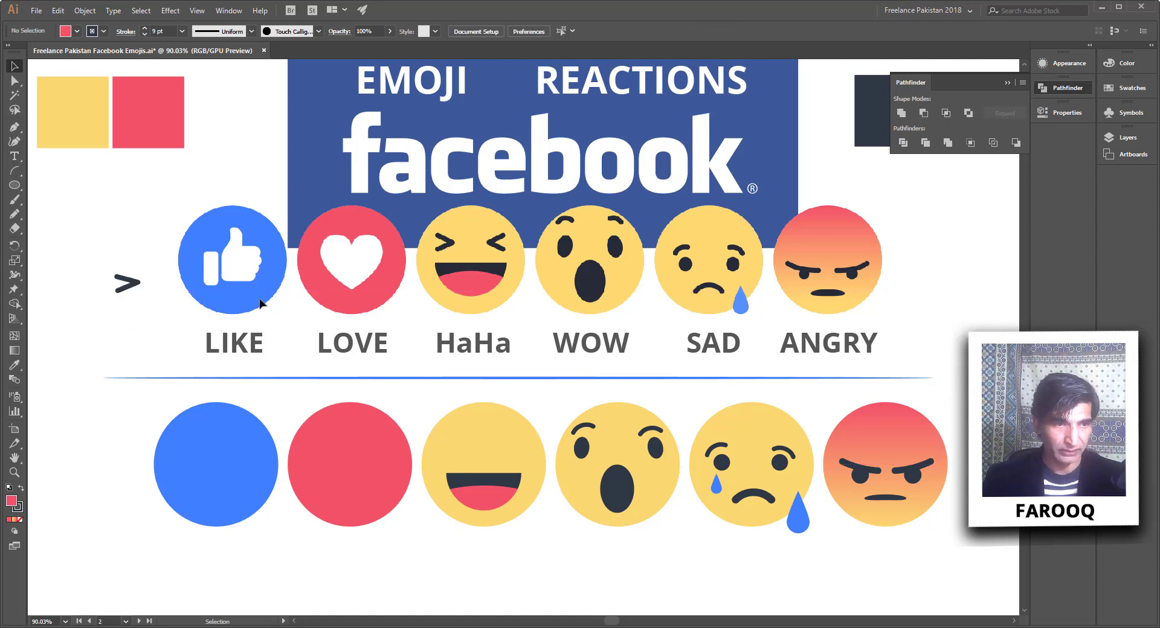
- Move the chevron onto the upper left of the third circle above the mouth and group its two lines
{"action": "mouse_move", "coordinate": [103, 269]}
{"action": "left_mouse_down"}
{"action": "mouse_move", "coordinate": [148, 316]}
{"action": "mouse_move", "coordinate": [134, 295]}
{"action": "mouse_move", "coordinate": [333, 426]}
{"action": "mouse_move", "coordinate": [460, 451]}
{"action": "left_mouse_up"}
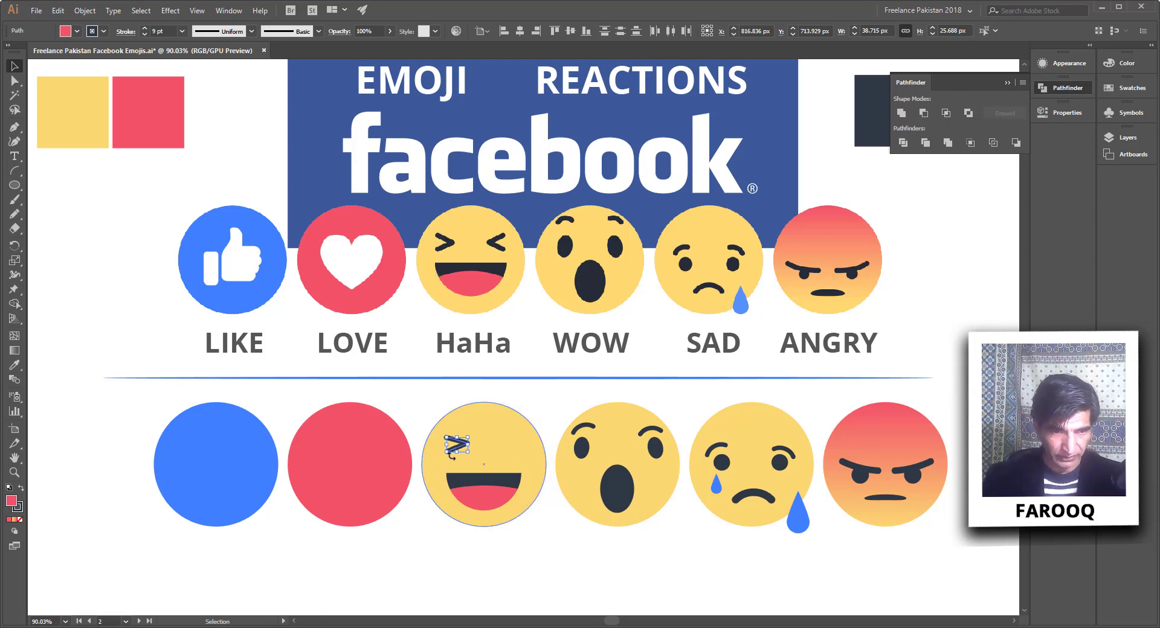
{"action": "key", "text": "ctrl"}
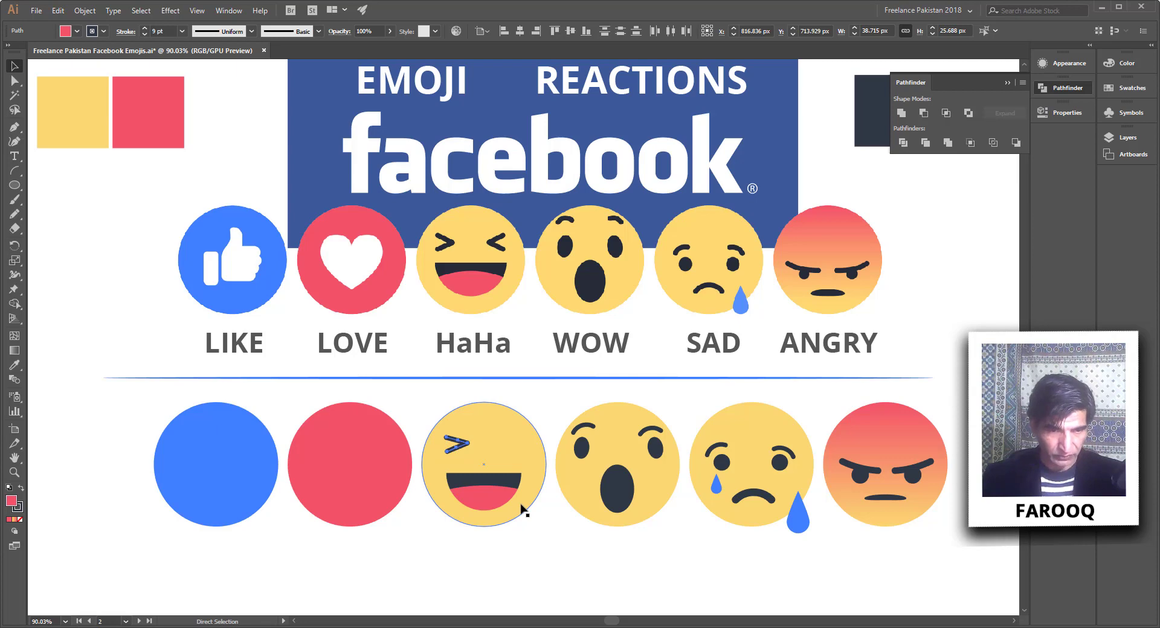
{"action": "key", "text": "ctrl"}
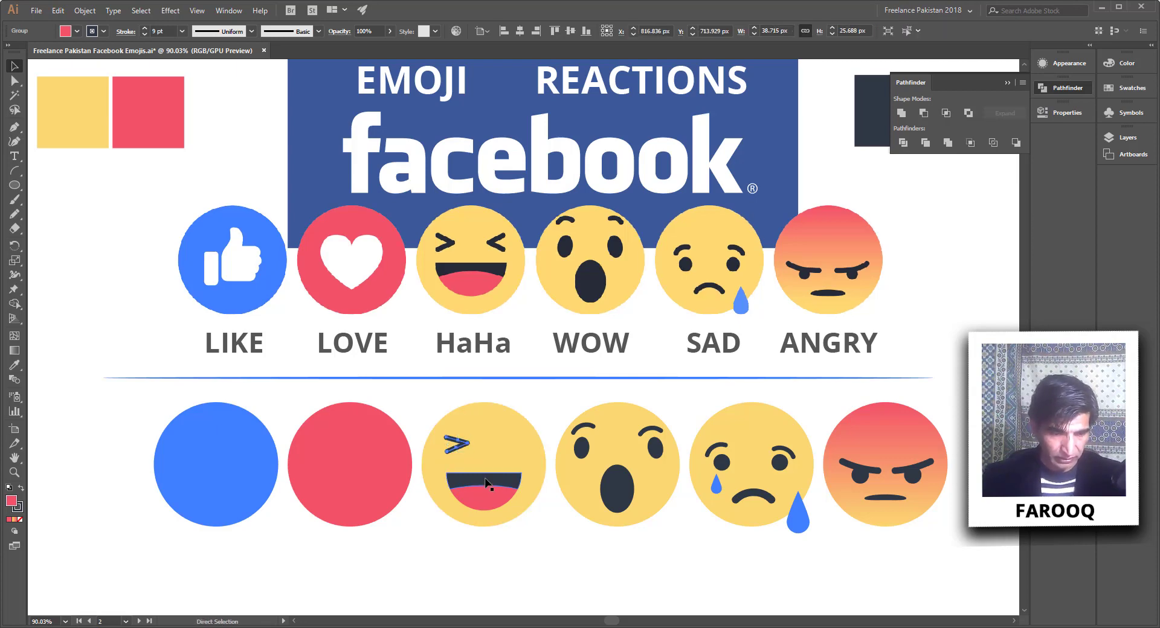
- Make a copy of the chevron eye reflected about the vertical axis and place it on the right side of the HaHa face
{"action": "right_click", "coordinate": [464, 448]}
{"action": "mouse_move", "coordinate": [532, 372]}
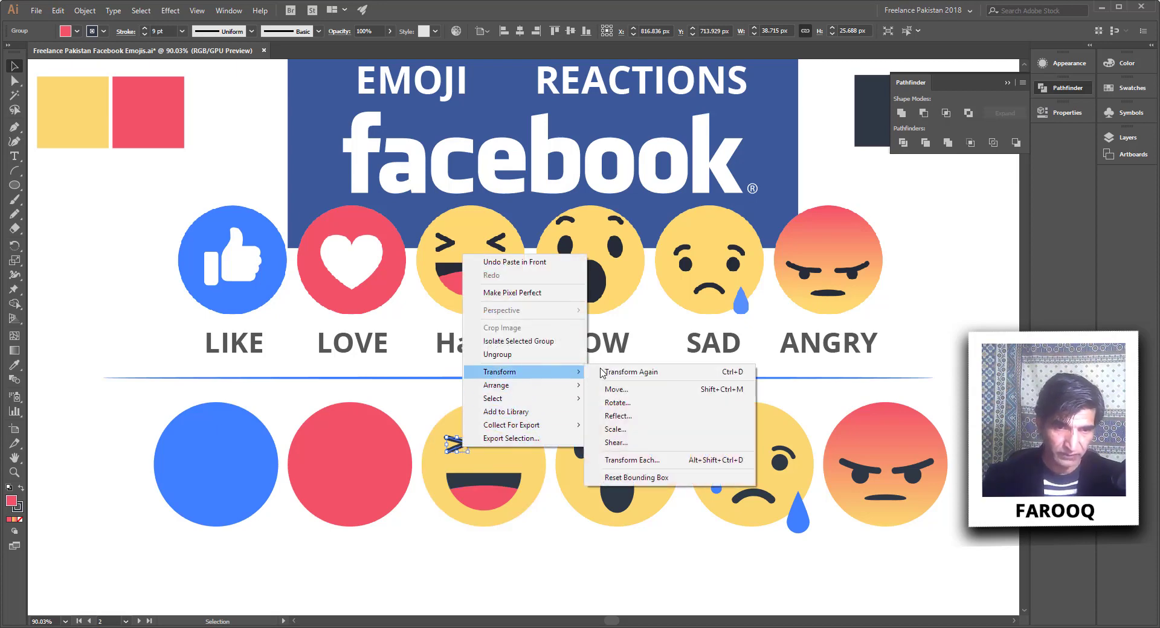
{"action": "left_click", "coordinate": [631, 416]}
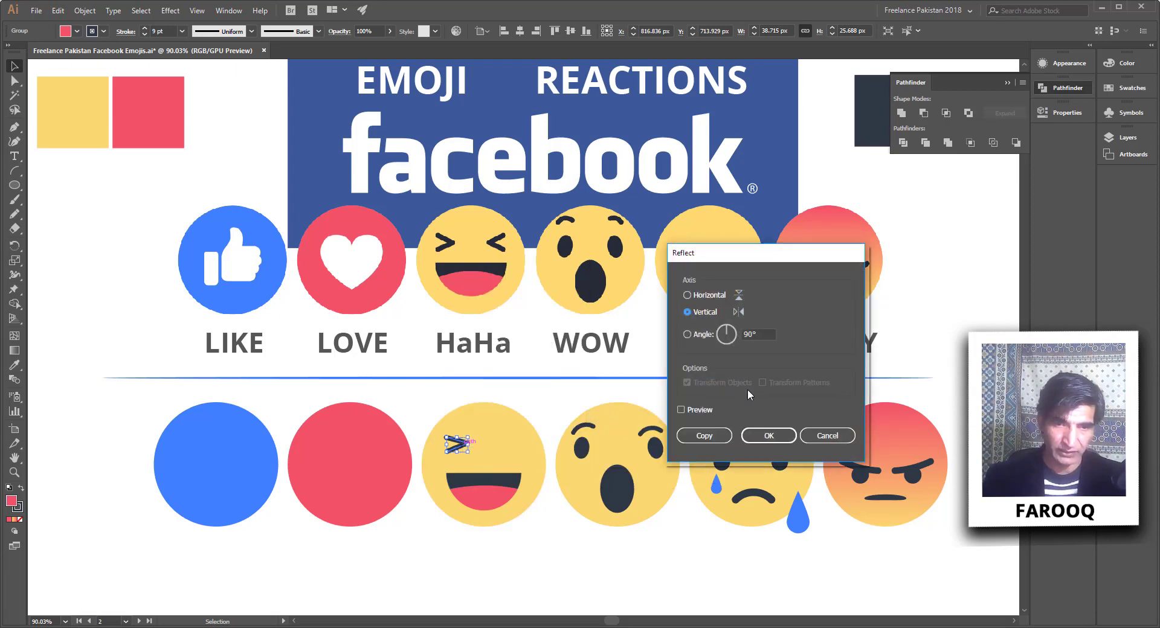
{"action": "left_click", "coordinate": [765, 434]}
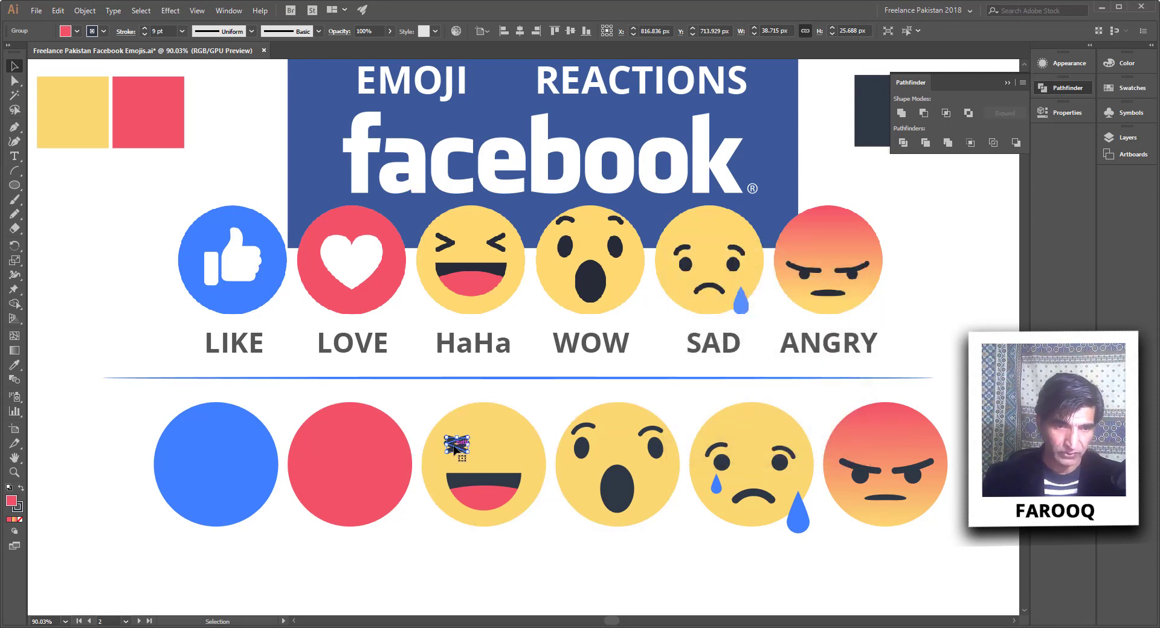
{"action": "left_click_drag", "start_coordinate": [454, 445], "coordinate": [509, 450]}
{"action": "left_click", "coordinate": [568, 561]}
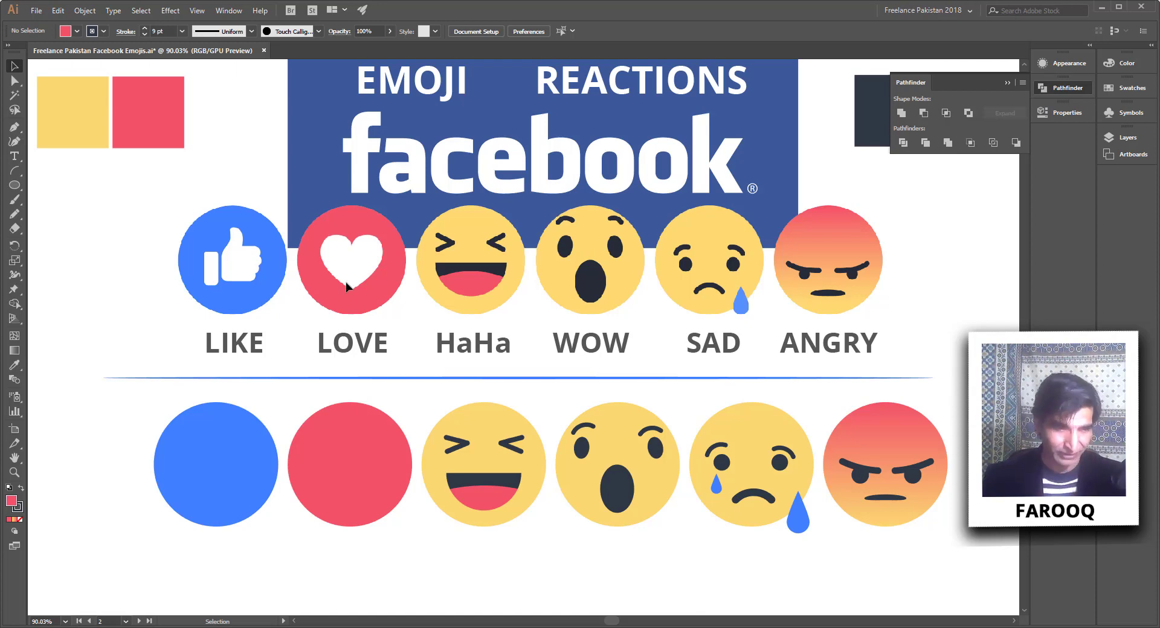
- Draw a square about 162 px wide beside the Like reference, keeping the red fill and removing its stroke
{"action": "left_click", "coordinate": [20, 186]}
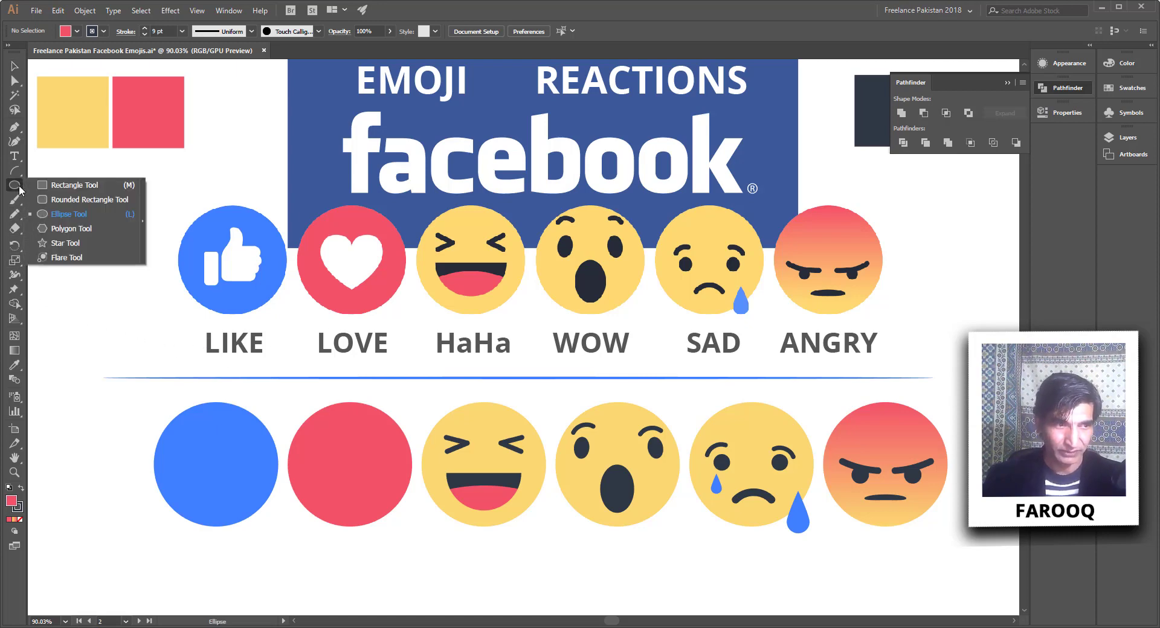
{"action": "left_click", "coordinate": [53, 186]}
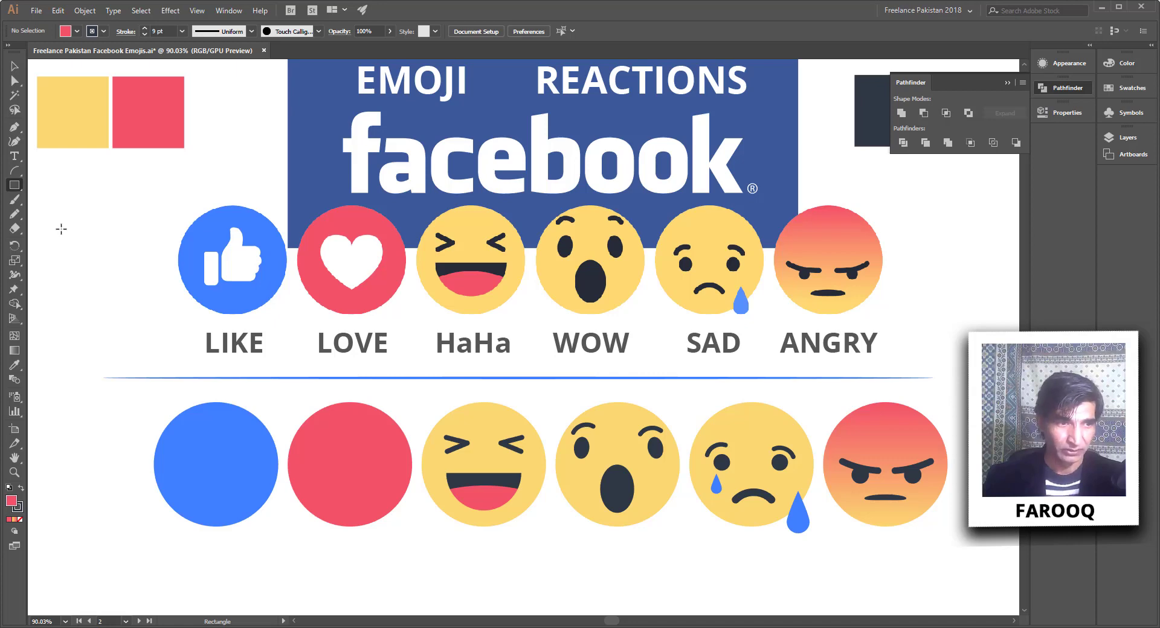
{"action": "left_click_drag", "start_coordinate": [62, 228], "coordinate": [122, 314]}
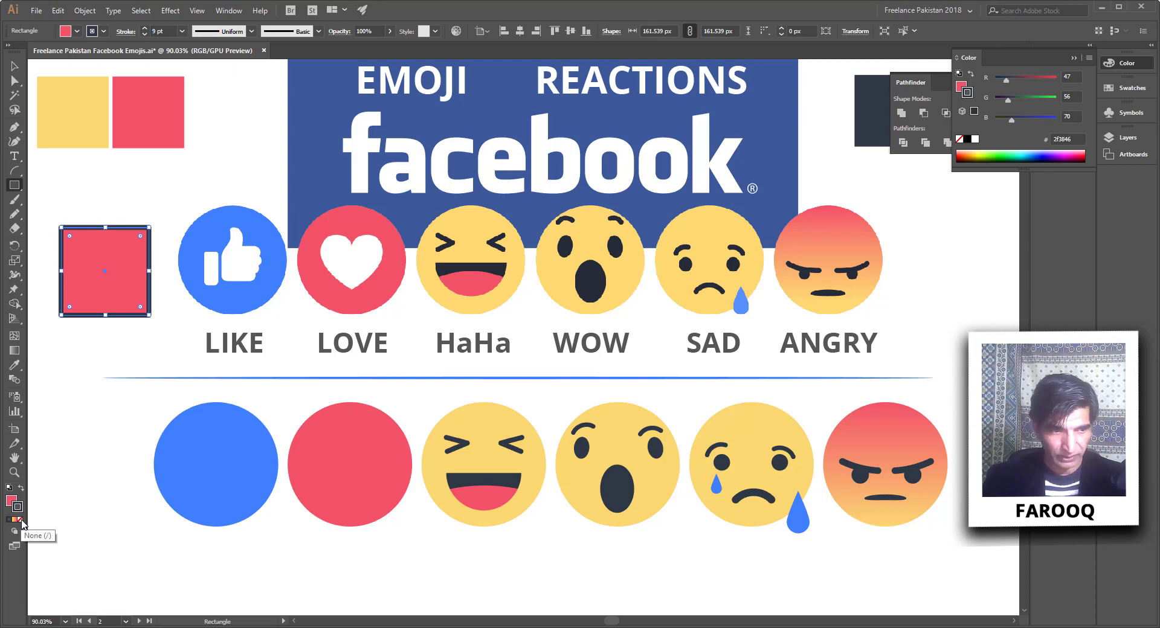
{"action": "left_click", "coordinate": [22, 523]}
{"action": "left_click", "coordinate": [13, 500]}
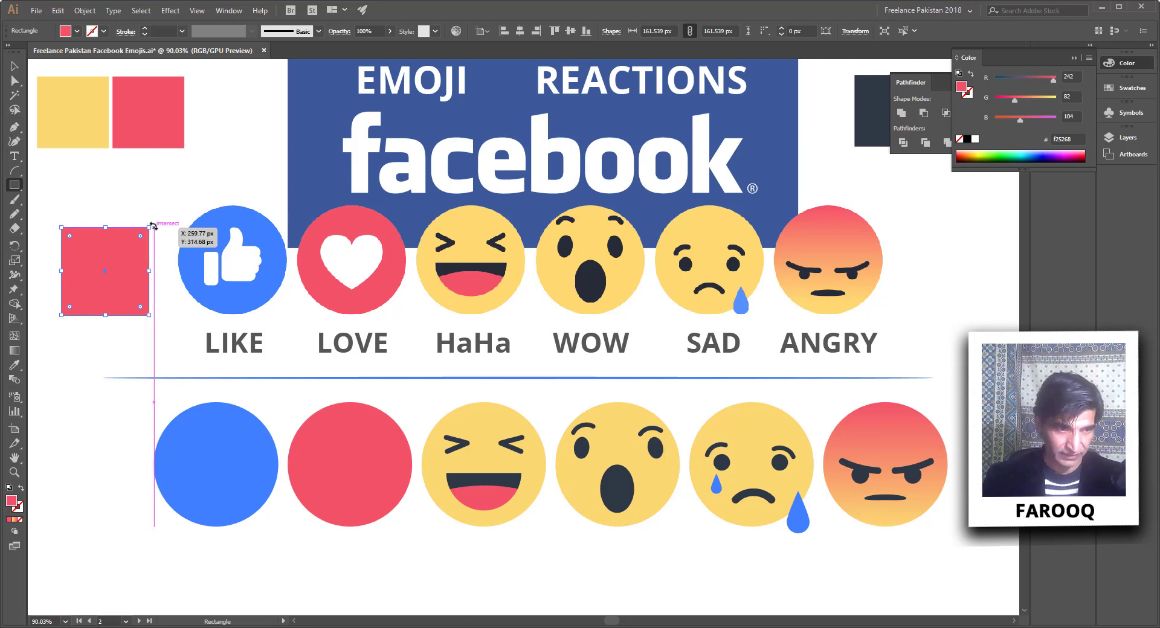
- Rotate the red square to 315° so it stands as a diamond and bend its upper-right edge outward into a semicircle
{"action": "left_click_drag", "start_coordinate": [165, 242], "coordinate": [178, 280]}
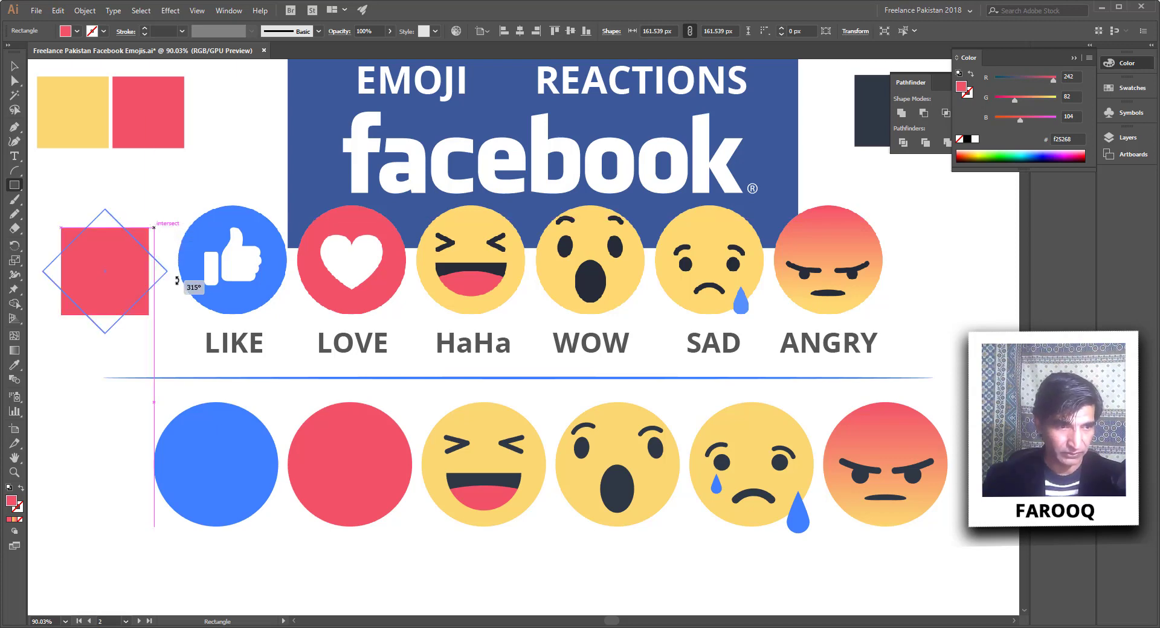
{"action": "left_click_drag", "start_coordinate": [177, 279], "coordinate": [176, 279]}
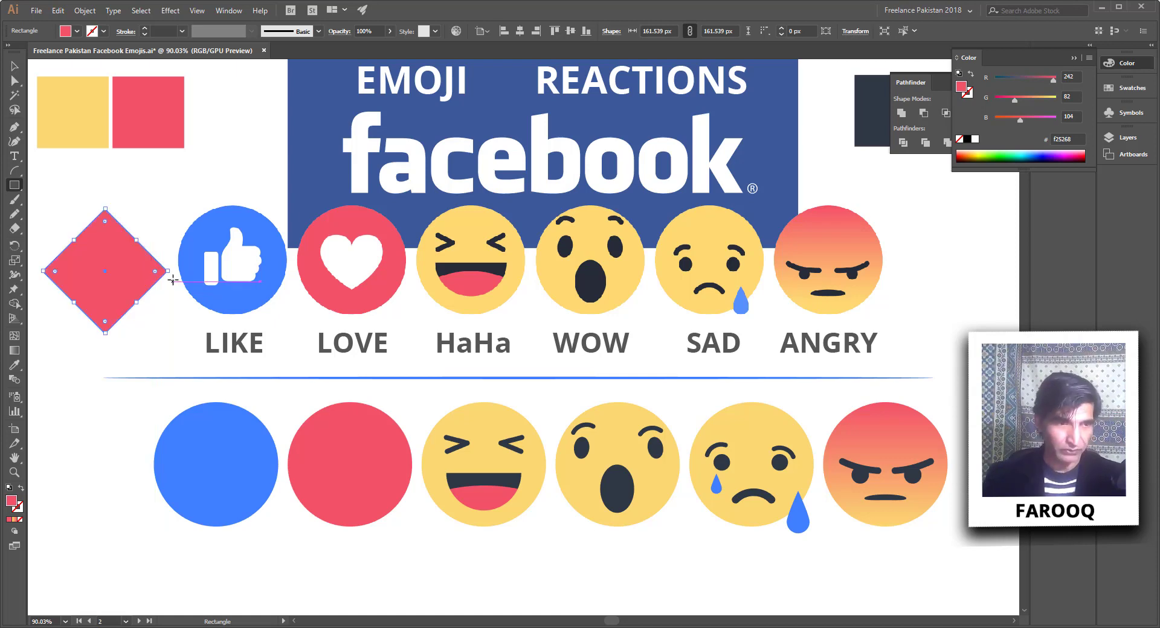
{"action": "key", "text": "p"}
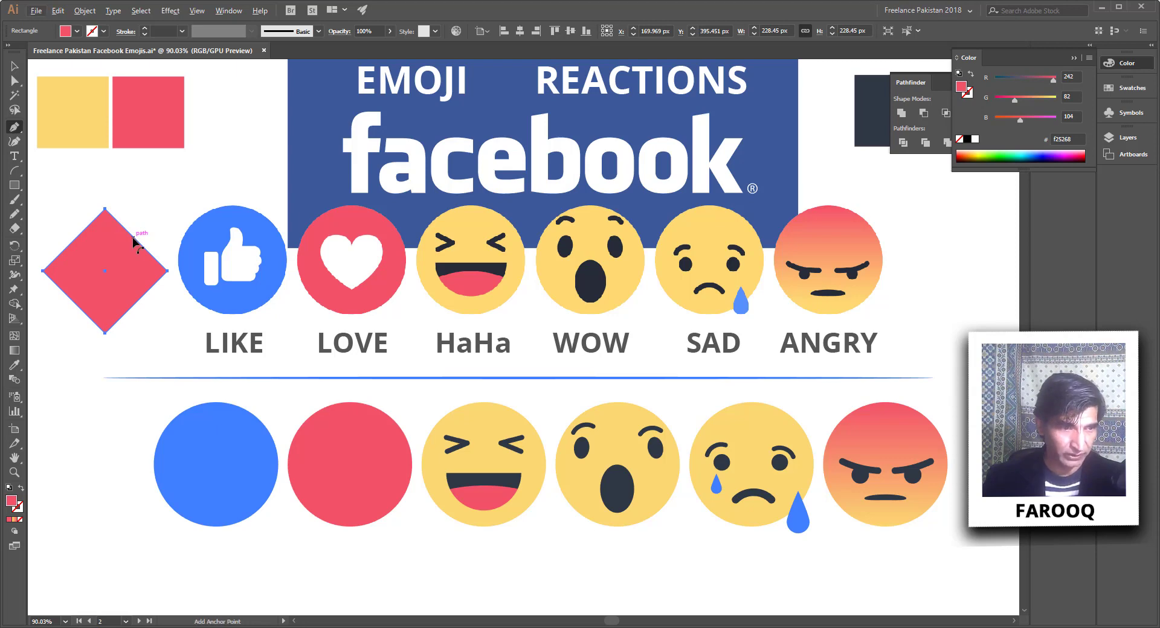
{"action": "key", "text": "alt"}
{"action": "key", "text": "alt"}
{"action": "left_click_drag", "start_coordinate": [135, 241], "coordinate": [147, 227]}
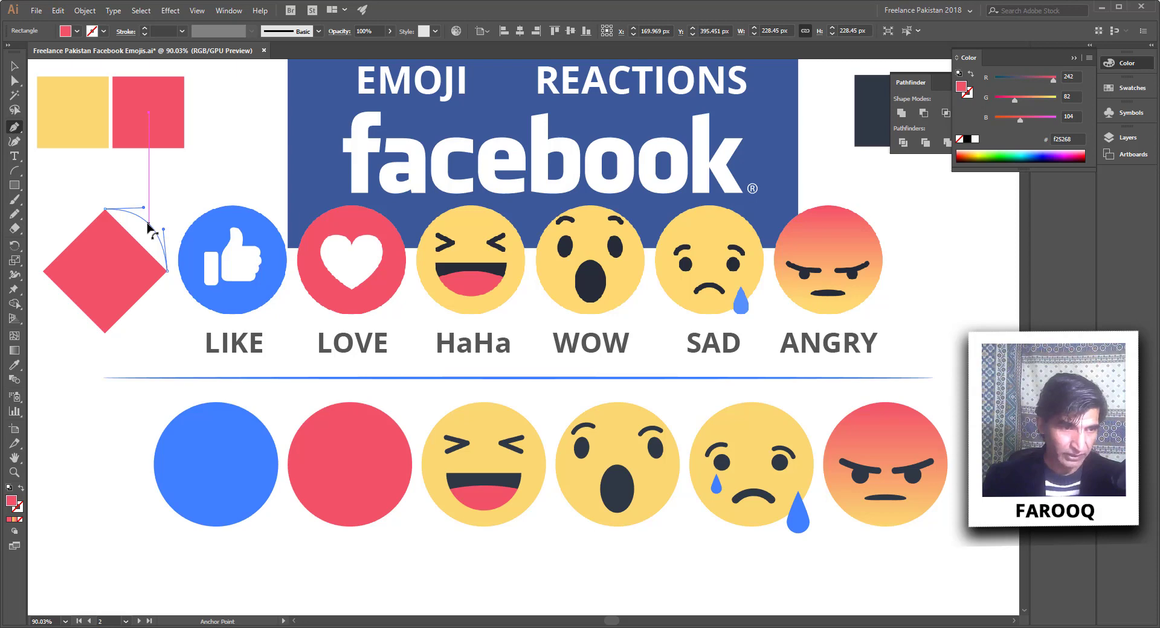
{"action": "left_click_drag", "start_coordinate": [149, 226], "coordinate": [173, 210]}
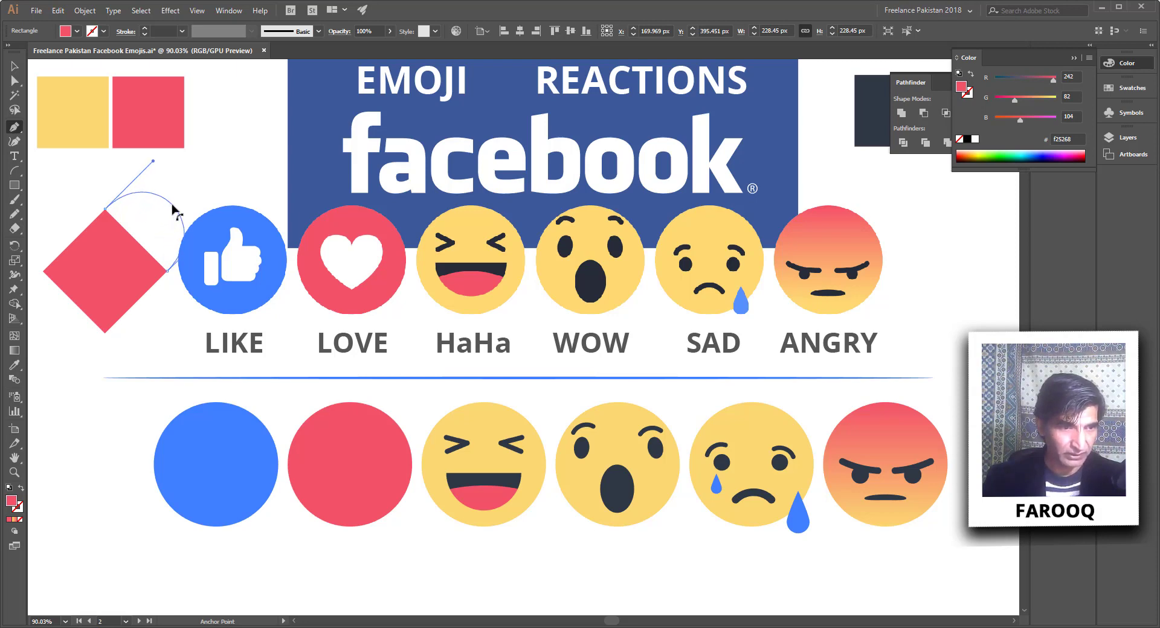
{"action": "left_click_drag", "start_coordinate": [172, 210], "coordinate": [134, 218]}
{"action": "left_click", "coordinate": [14, 65]}
{"action": "left_click", "coordinate": [159, 326]}
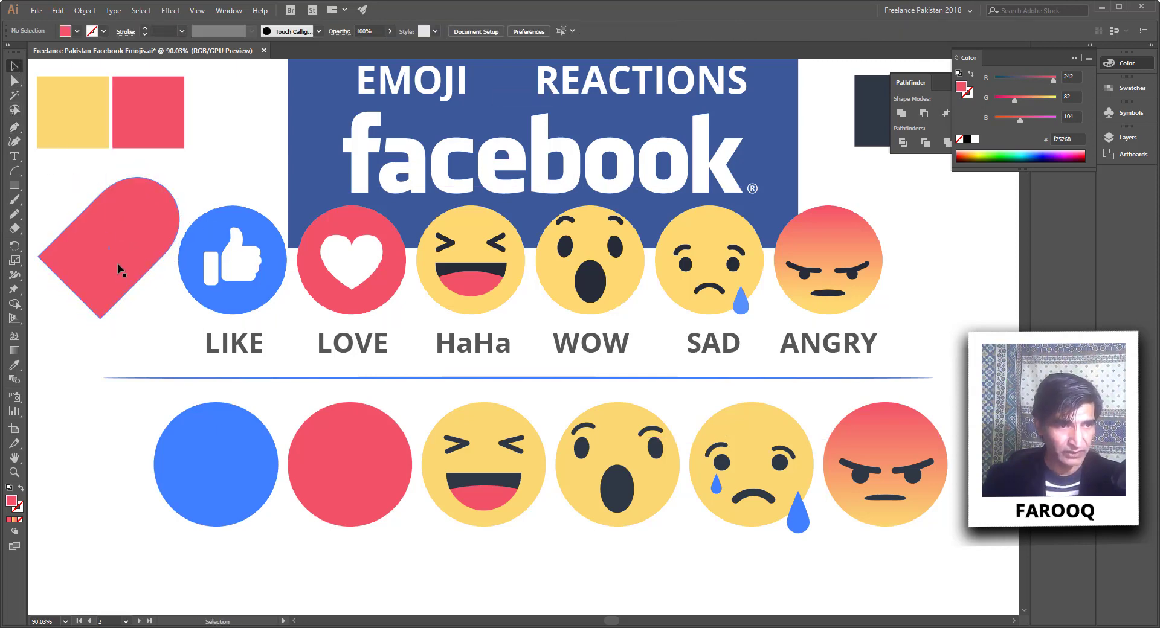
- Place a copy of the rounded half-heart shape level with the original, off the artboard beside it
{"action": "left_click_drag", "start_coordinate": [121, 343], "coordinate": [281, 341]}
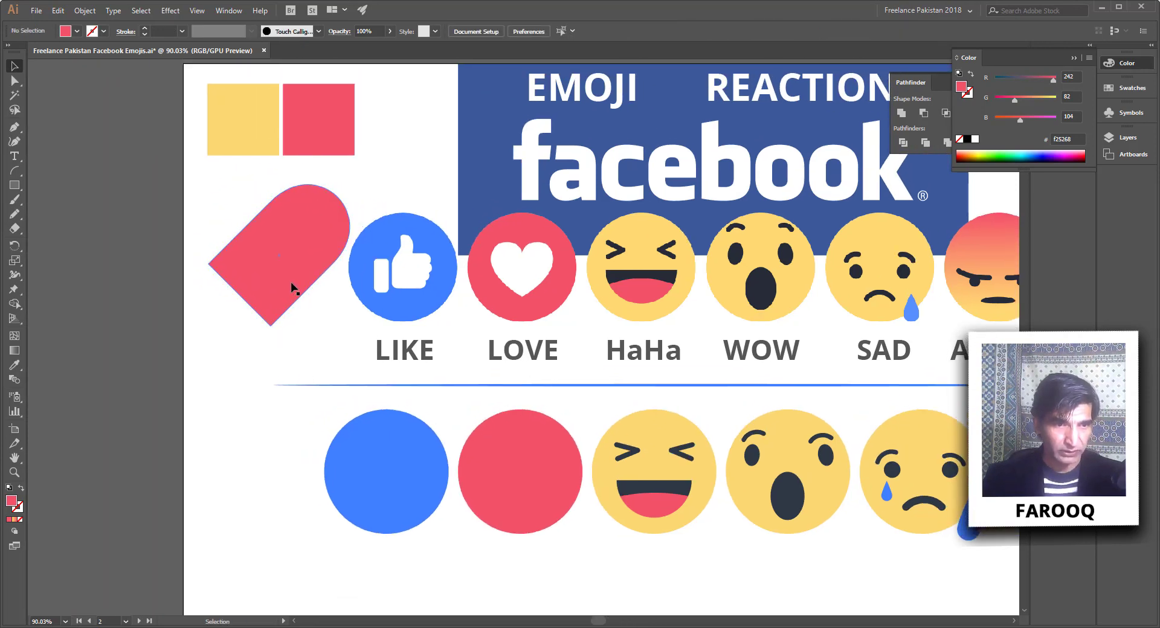
{"action": "left_click", "coordinate": [289, 275]}
{"action": "left_click_drag", "start_coordinate": [302, 261], "coordinate": [108, 259]}
{"action": "left_click", "coordinate": [240, 337]}
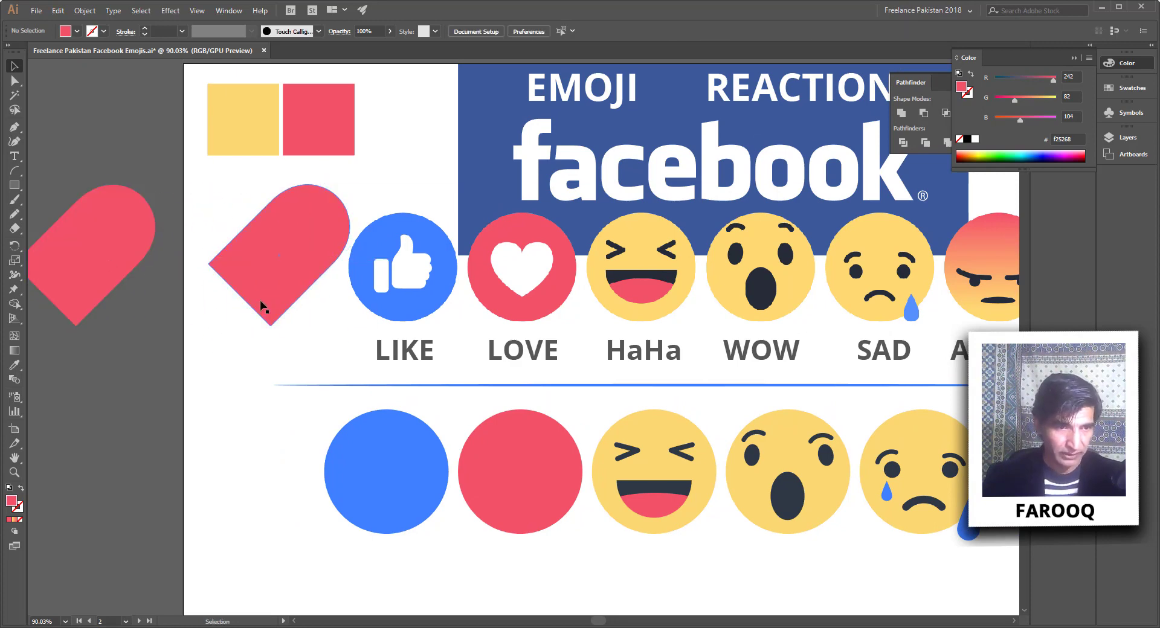
- Bend the original shape's straight upper-left edge outward into a matching semicircle to complete a heart
{"action": "left_click", "coordinate": [263, 302]}
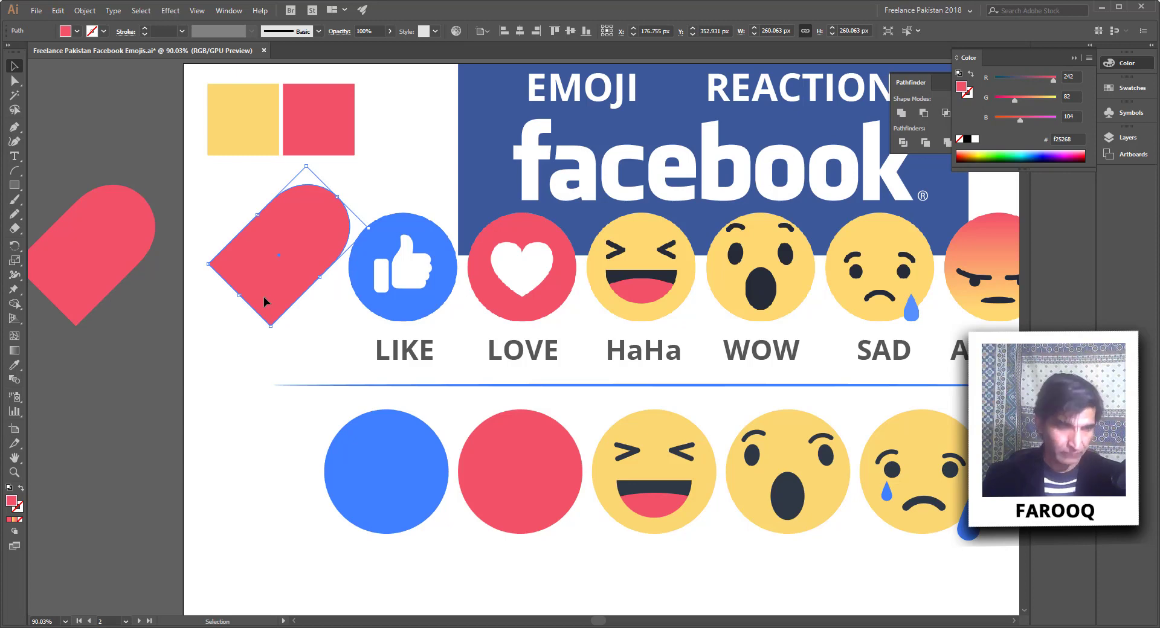
{"action": "key", "text": "p"}
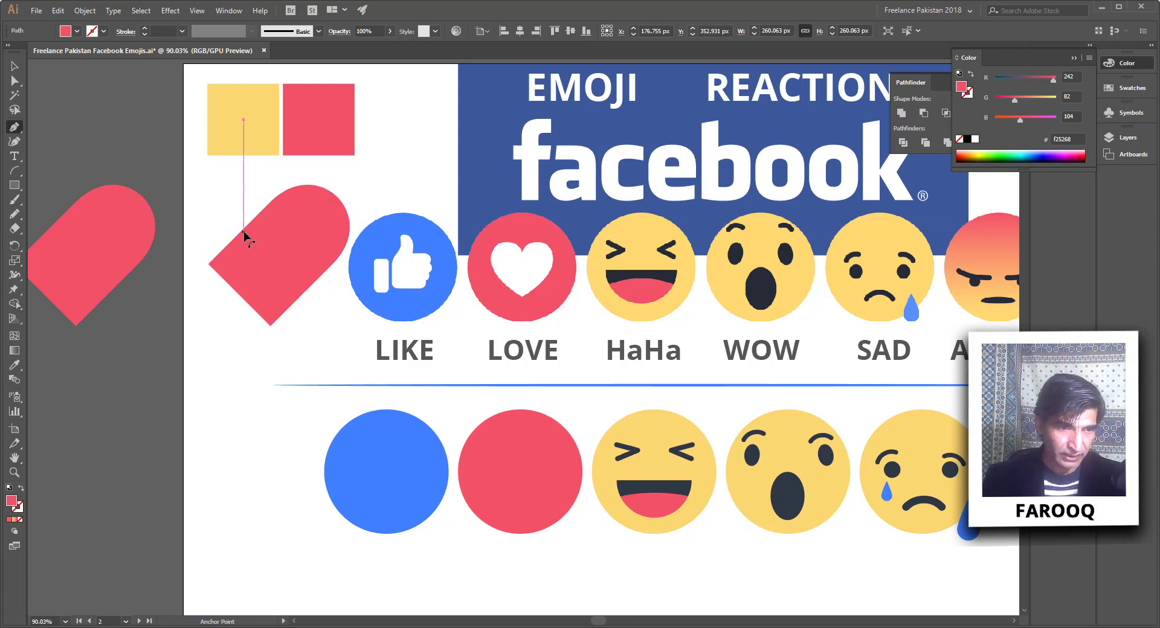
{"action": "left_click_drag", "start_coordinate": [244, 230], "coordinate": [221, 218]}
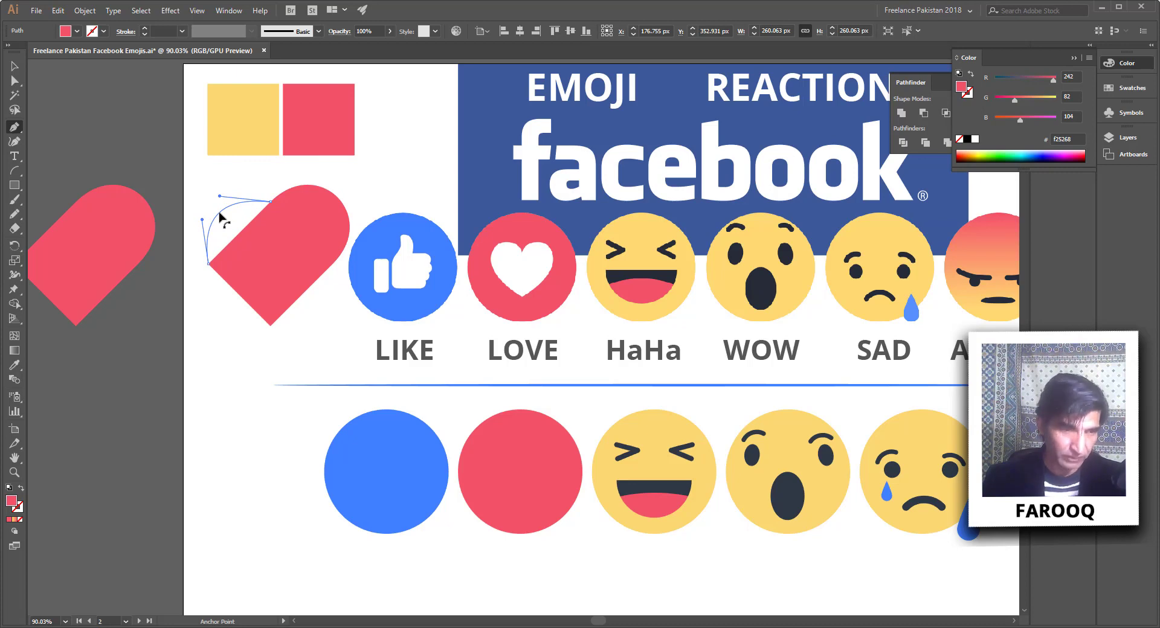
{"action": "left_click_drag", "start_coordinate": [220, 215], "coordinate": [210, 204]}
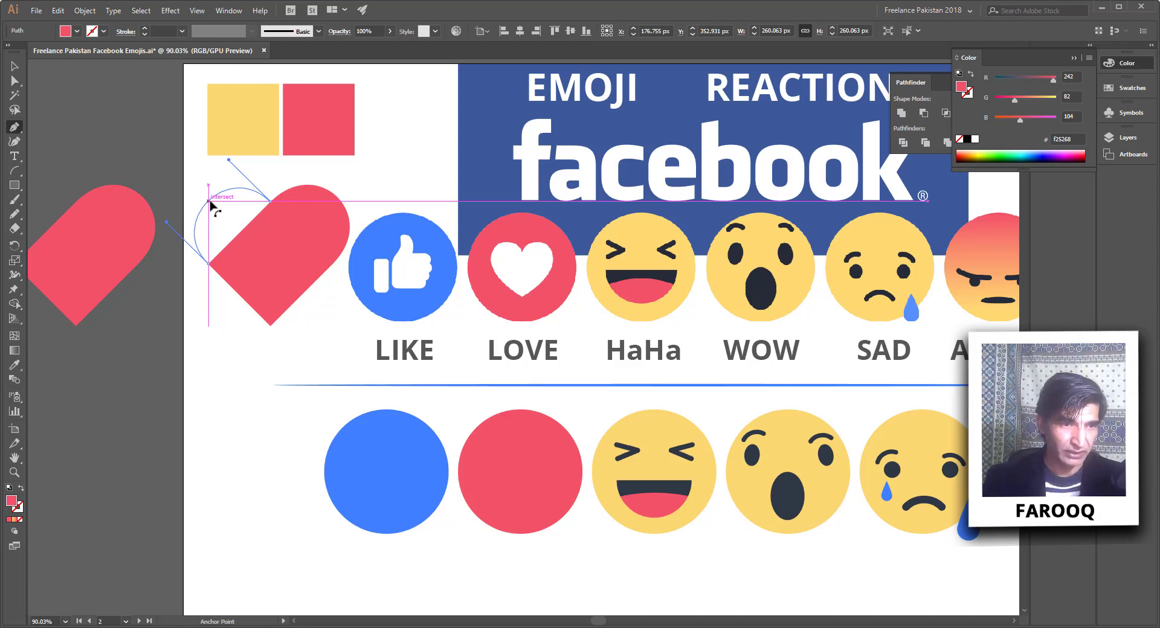
{"action": "left_click_drag", "start_coordinate": [210, 204], "coordinate": [209, 204]}
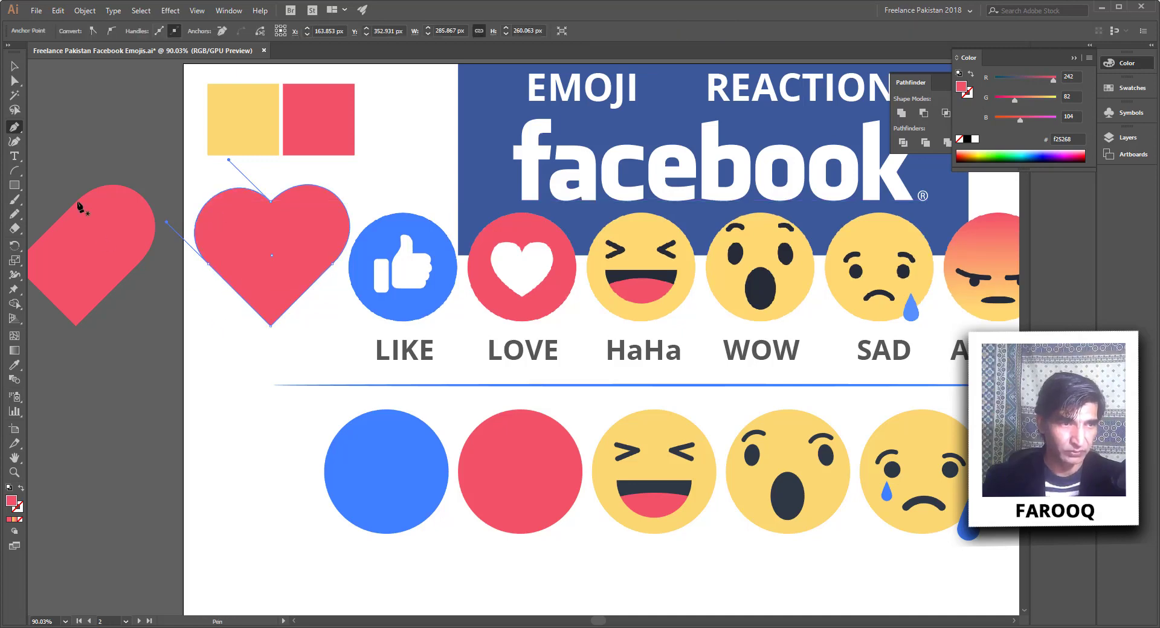
{"action": "key", "text": "v"}
{"action": "left_click", "coordinate": [248, 369]}
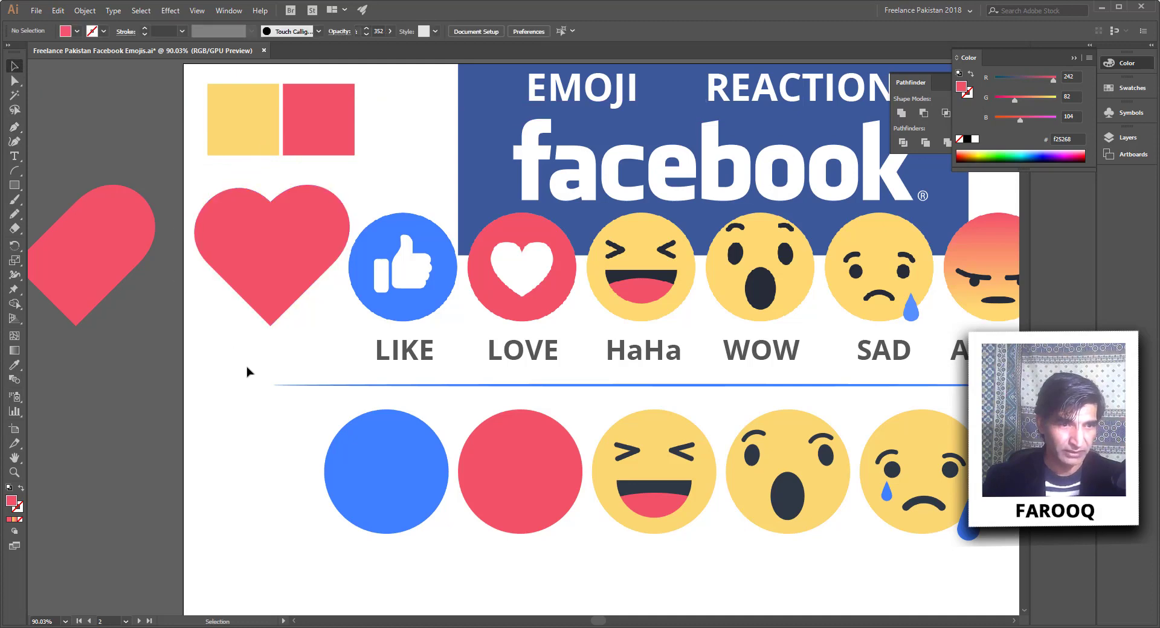
- Scale the heart down to about 71 × 64 px and fill it with the white sampled from the Love reference heart
{"action": "left_click", "coordinate": [294, 253]}
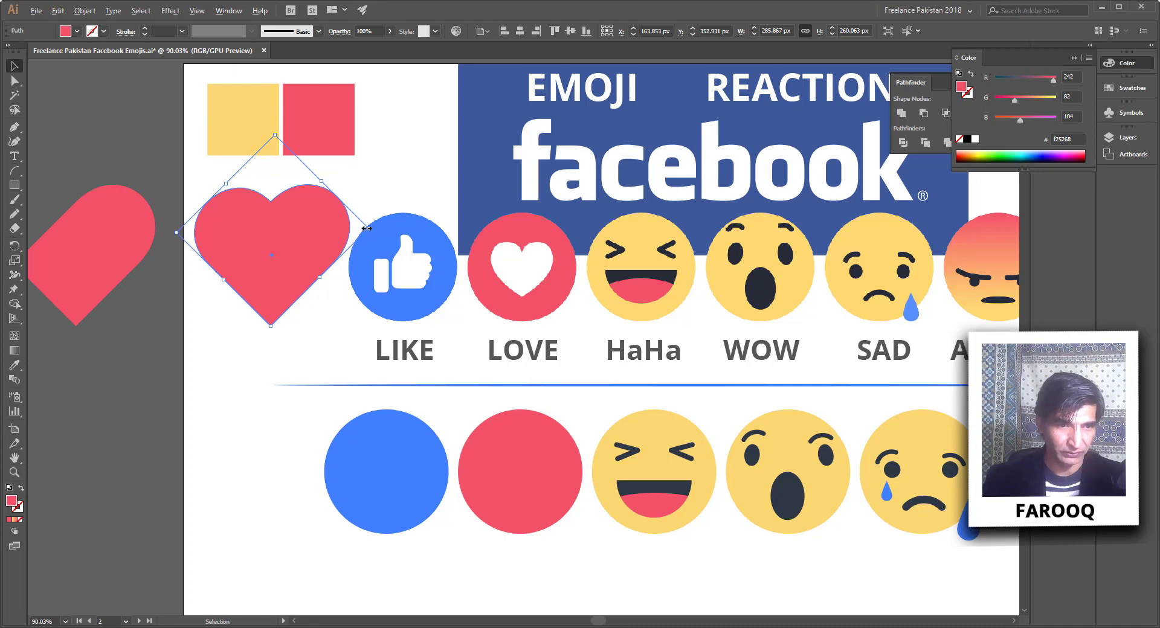
{"action": "left_click_drag", "start_coordinate": [366, 228], "coordinate": [304, 224]}
{"action": "key", "text": "i"}
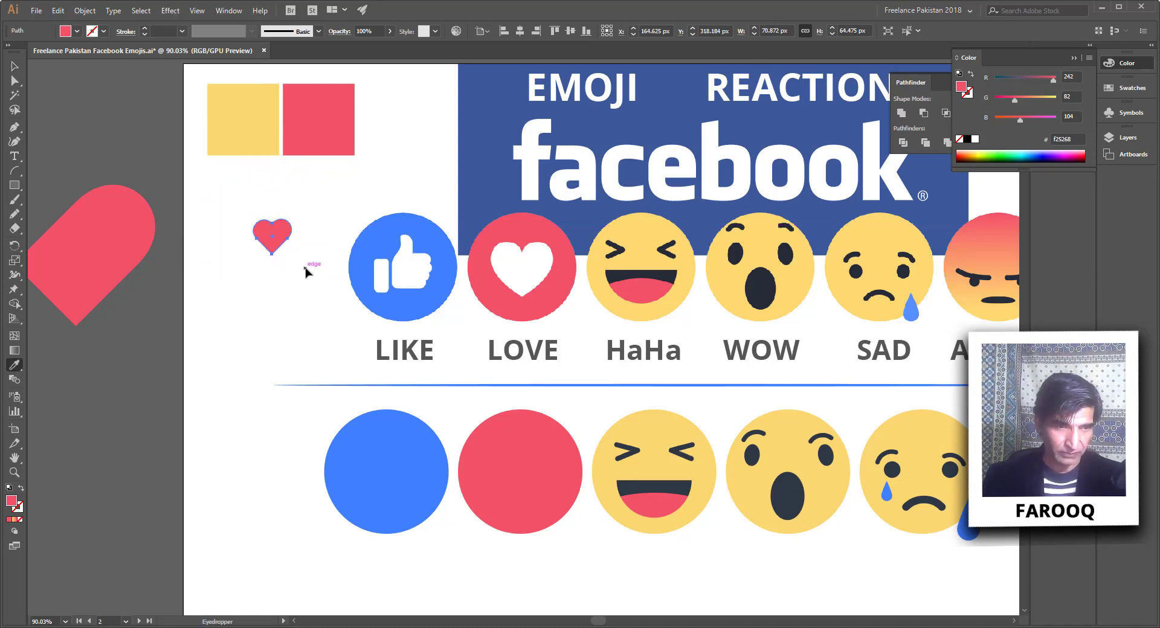
{"action": "left_click", "coordinate": [518, 258]}
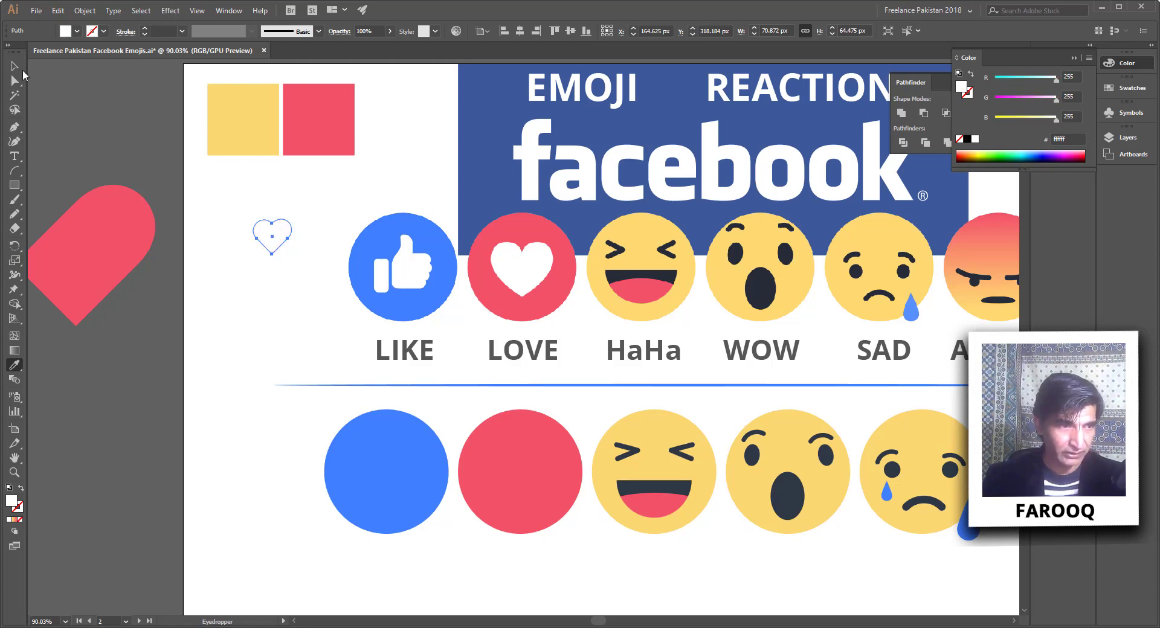
- Move the white heart to the centre of the plain red circle and enlarge it to about 151 × 137 px
{"action": "left_click", "coordinate": [18, 68]}
{"action": "left_click", "coordinate": [238, 225]}
{"action": "left_click_drag", "start_coordinate": [271, 241], "coordinate": [543, 469]}
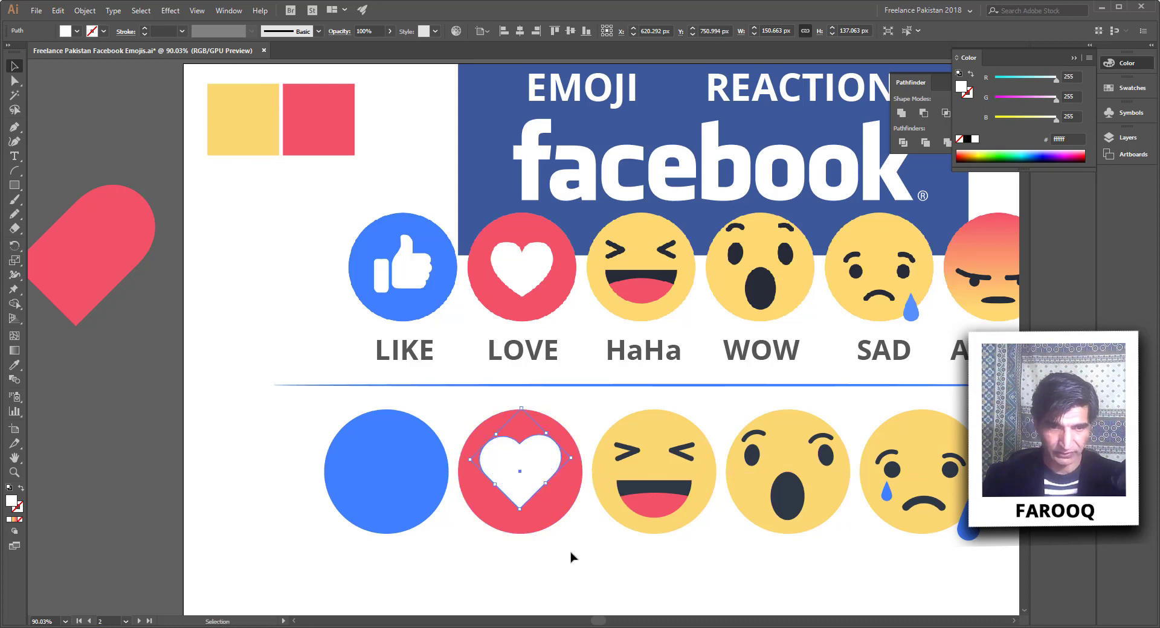
{"action": "left_click", "coordinate": [570, 556]}
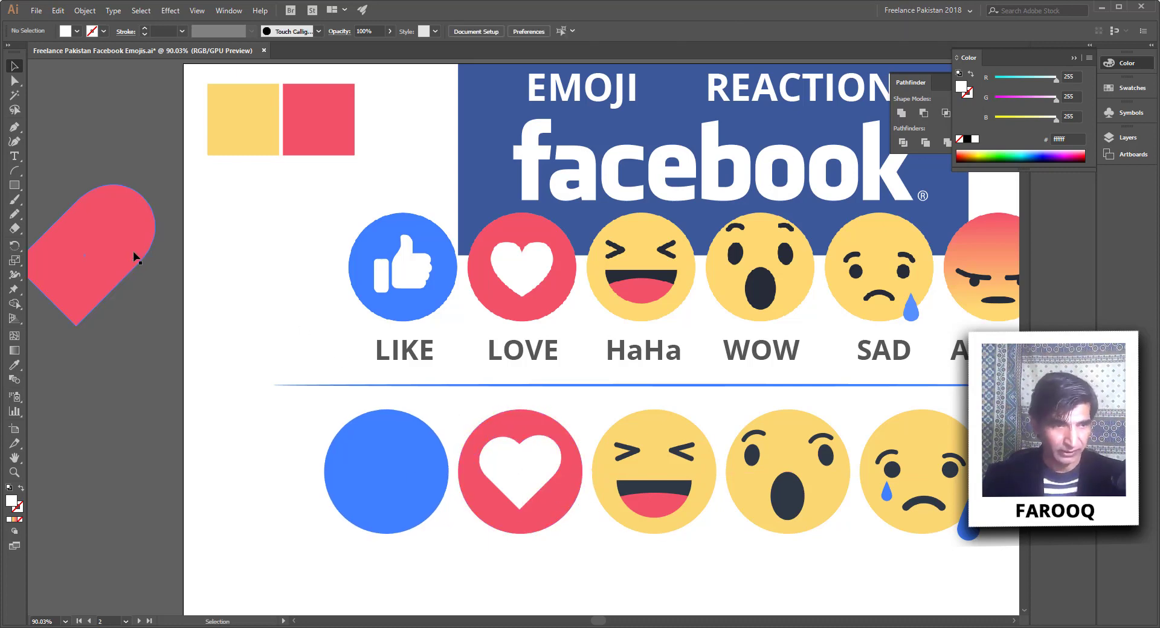
- Paste a copy of the spare half-heart shape in front and reflect it about the vertical axis
{"action": "left_click_drag", "start_coordinate": [128, 311], "coordinate": [334, 333]}
{"action": "left_click", "coordinate": [307, 286]}
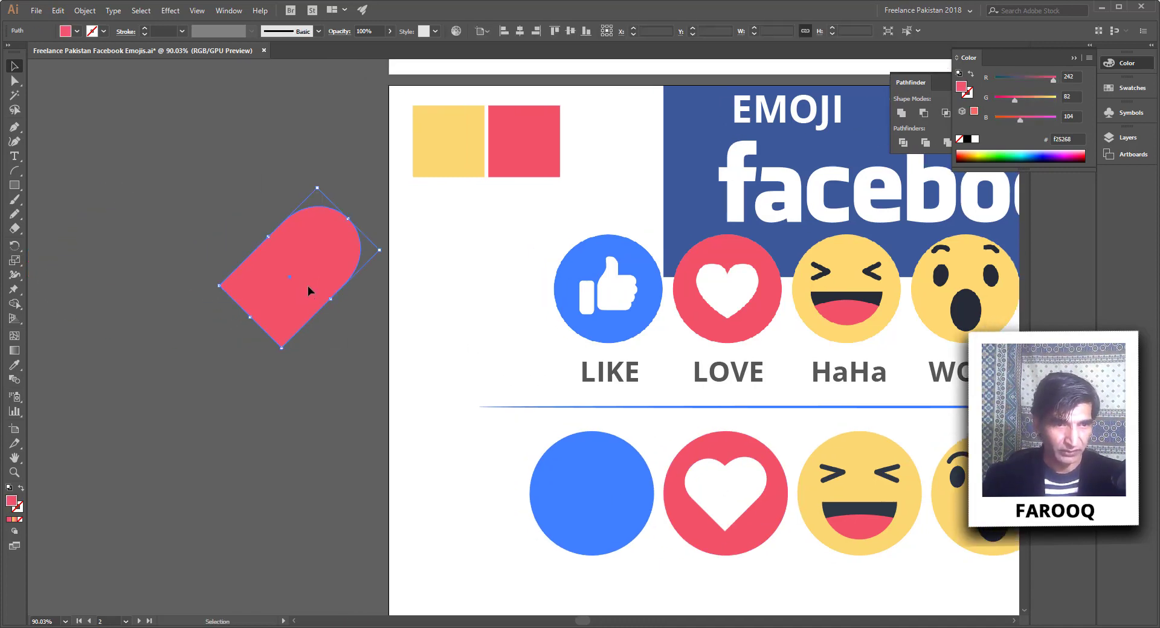
{"action": "key", "text": "a"}
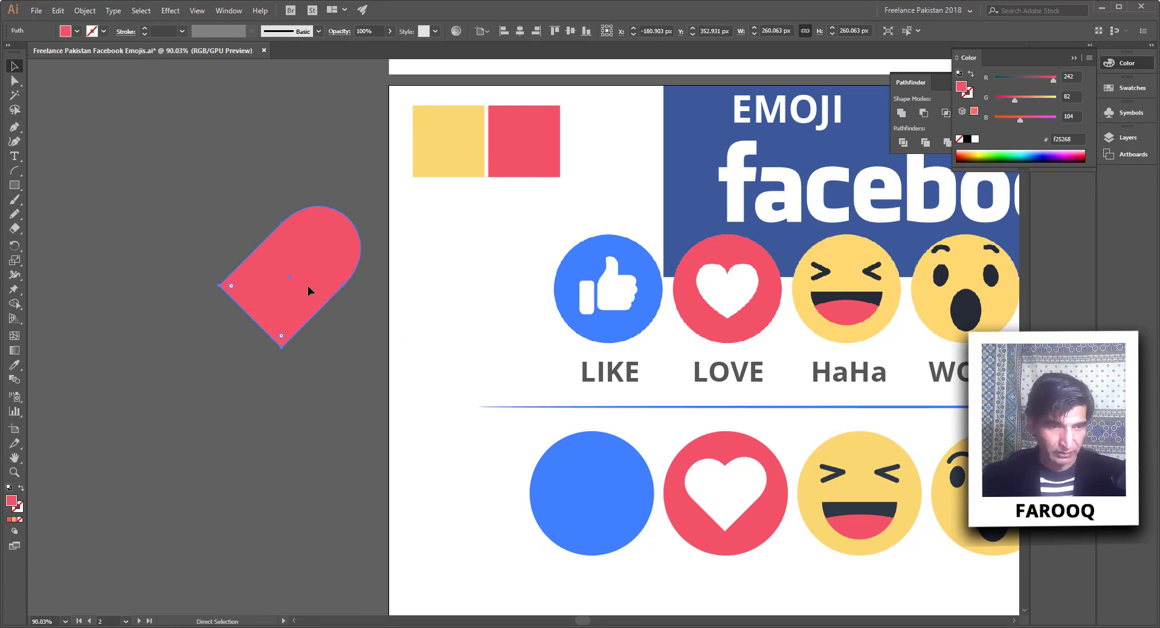
{"action": "key", "text": "v"}
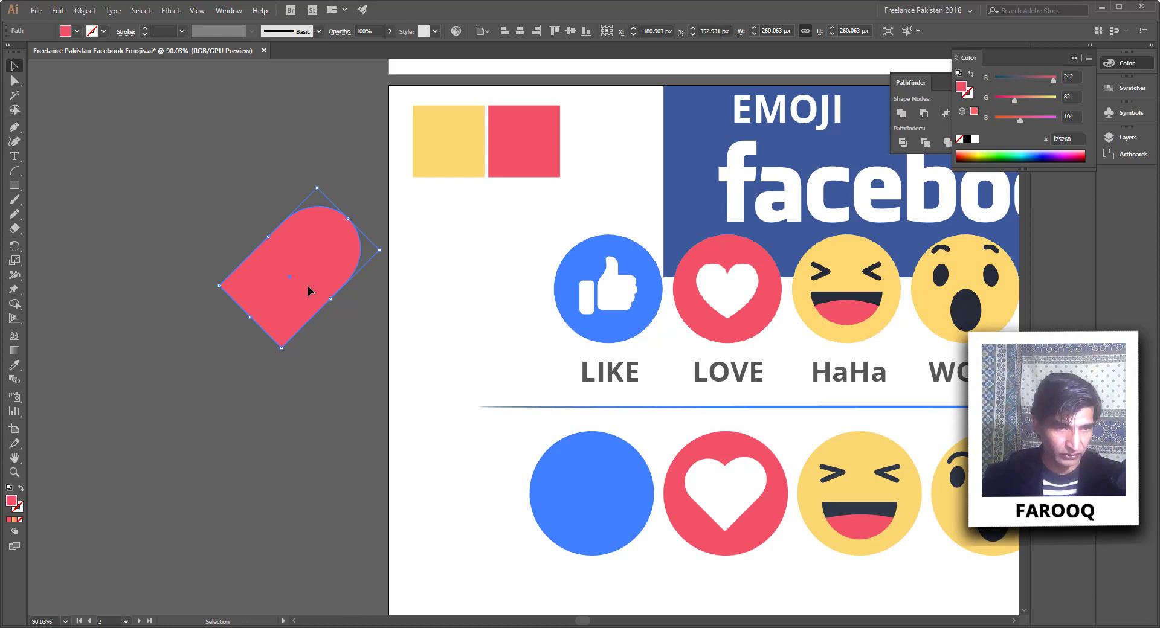
{"action": "right_click", "coordinate": [307, 285]}
{"action": "mouse_move", "coordinate": [387, 466]}
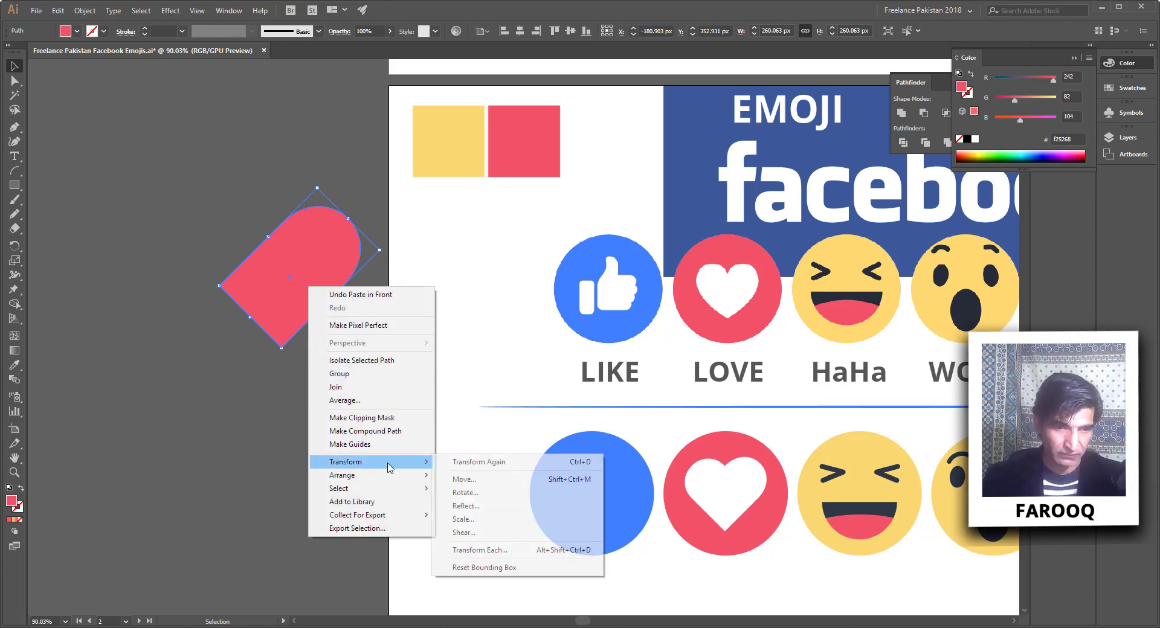
{"action": "left_click", "coordinate": [482, 510]}
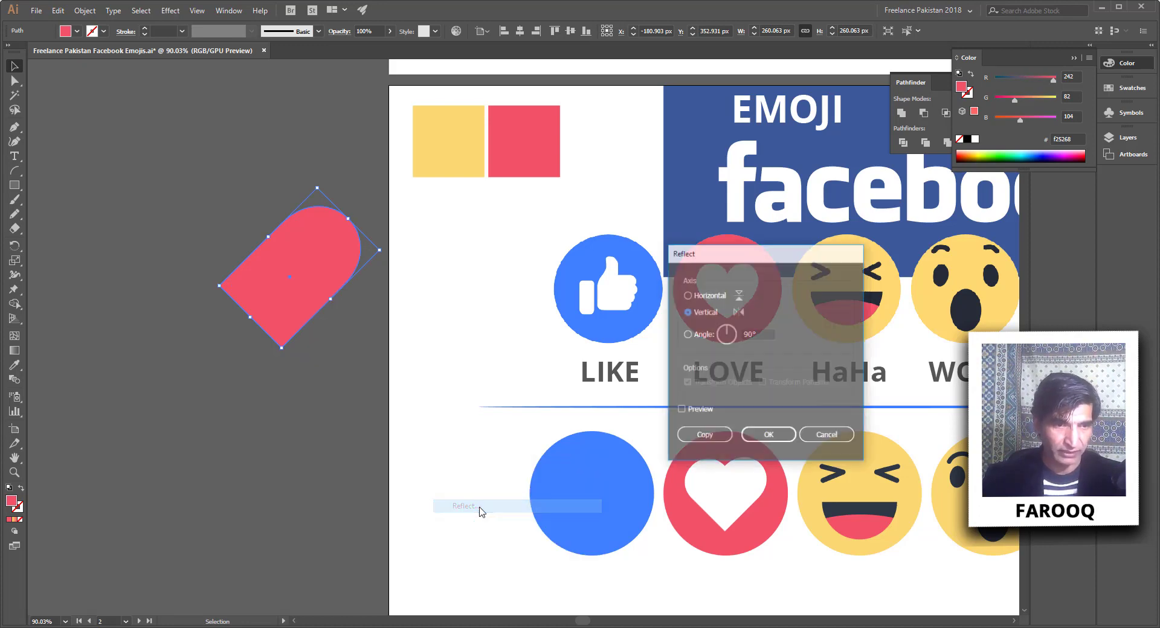
{"action": "left_click", "coordinate": [768, 436]}
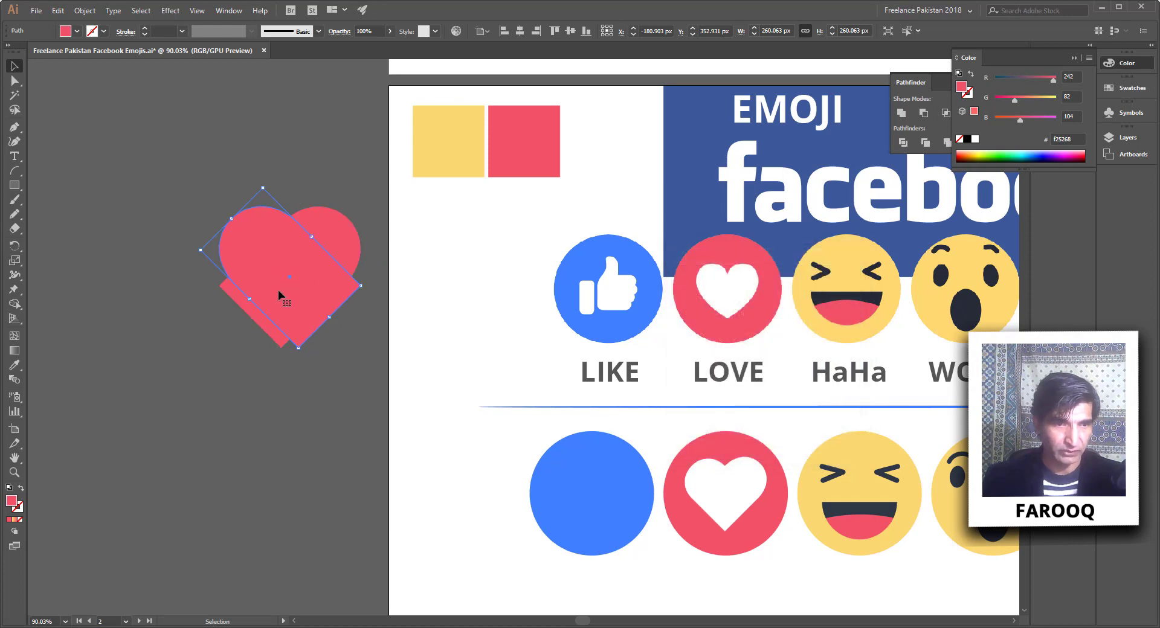
- Switch to outline view and shift the reflected copy sideways until its bottom corner meets the original's bottom corner
{"action": "left_click", "coordinate": [333, 370]}
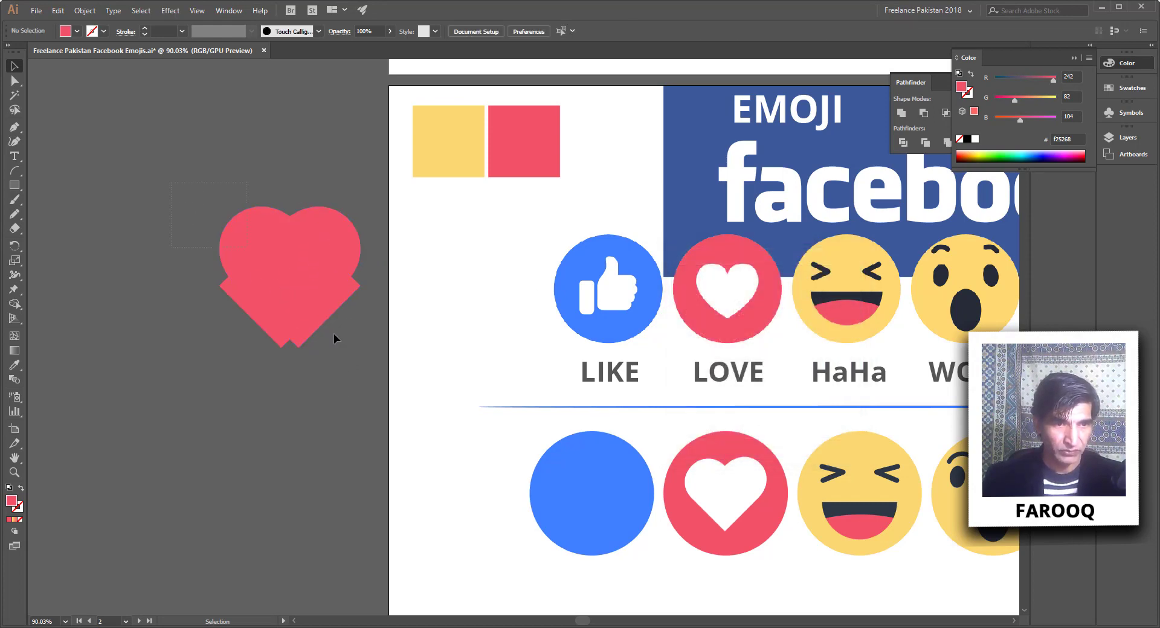
{"action": "left_click_drag", "start_coordinate": [334, 333], "coordinate": [346, 348]}
{"action": "key", "text": "ctrl+y"}
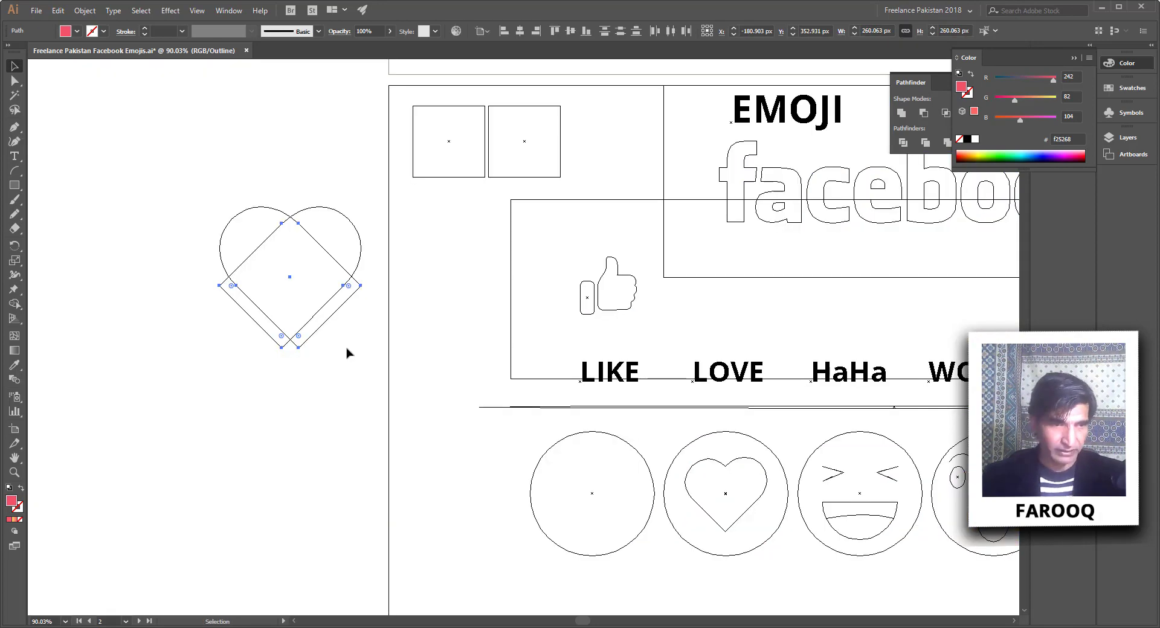
{"action": "left_click", "coordinate": [337, 397]}
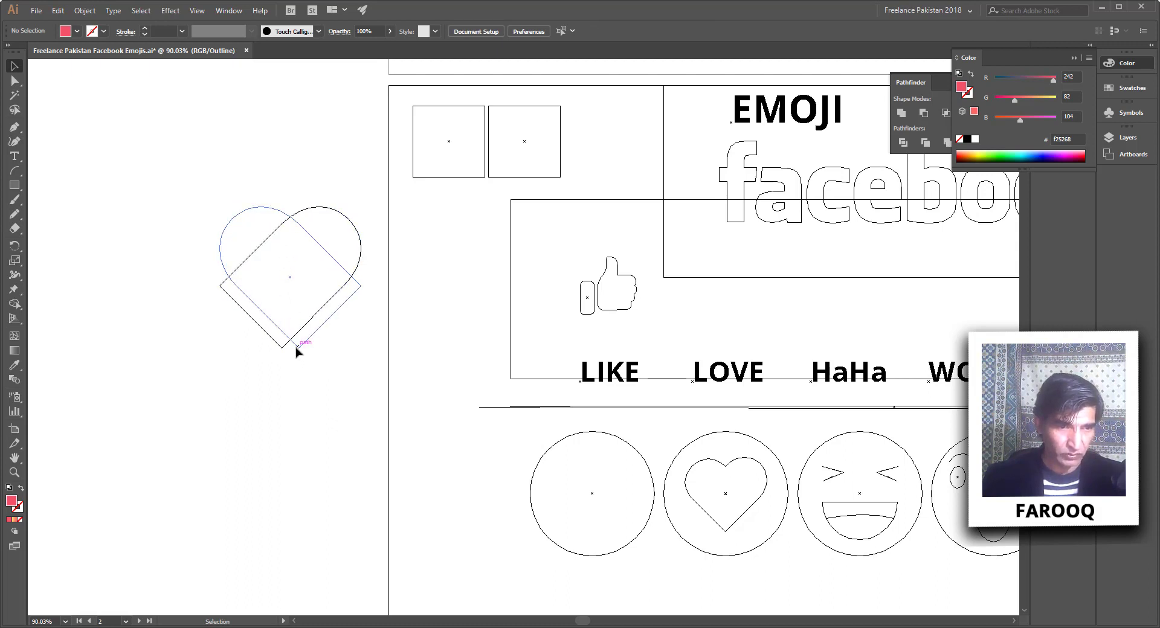
{"action": "left_click_drag", "start_coordinate": [298, 350], "coordinate": [282, 351]}
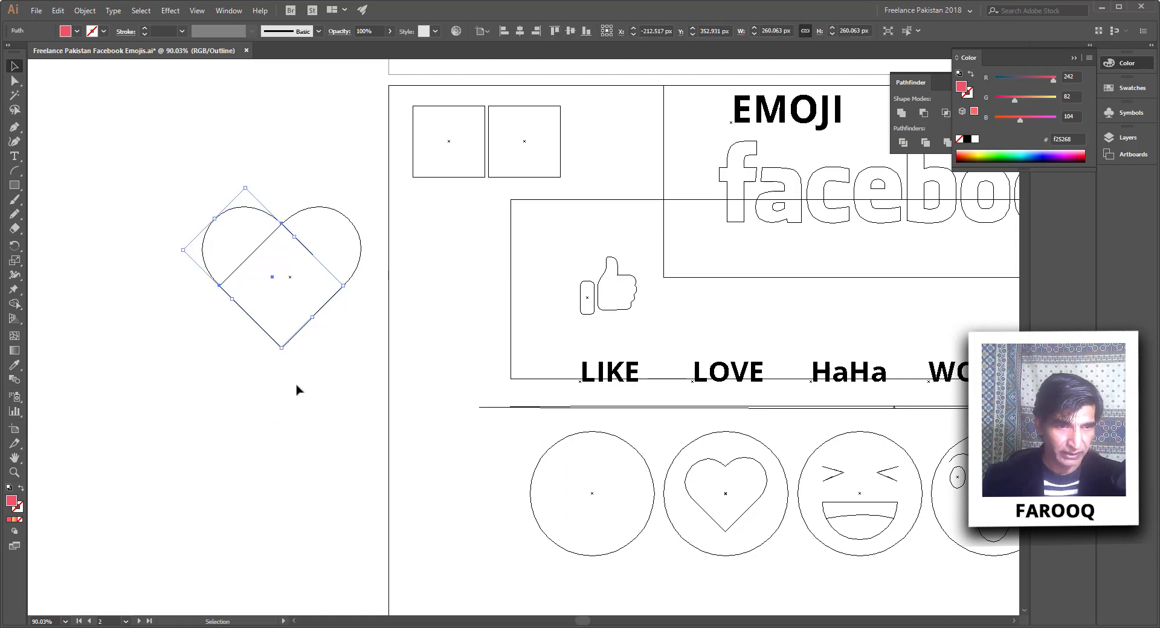
{"action": "left_click", "coordinate": [296, 390]}
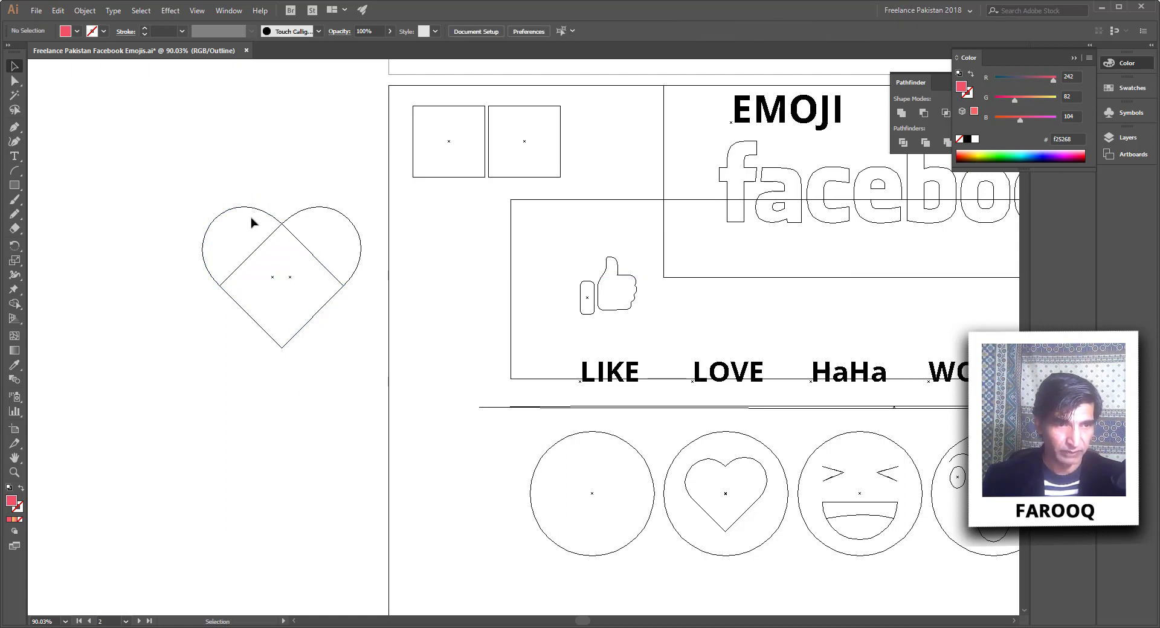
{"action": "left_click_drag", "start_coordinate": [255, 208], "coordinate": [183, 257]}
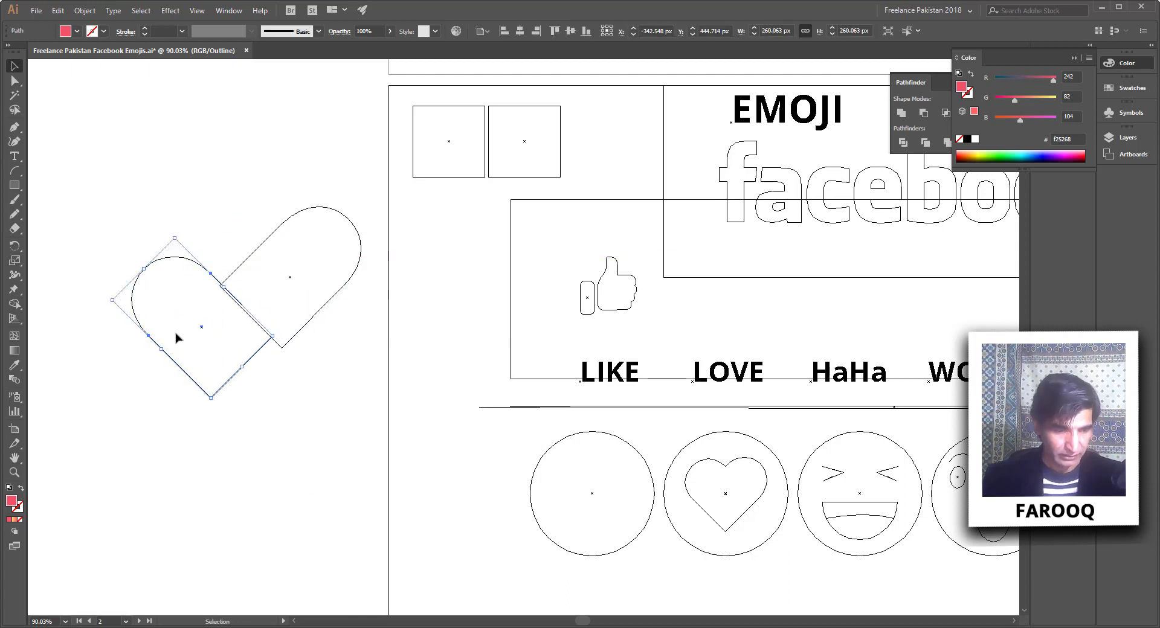
{"action": "key", "text": "ctrl+z"}
{"action": "left_click", "coordinate": [200, 355]}
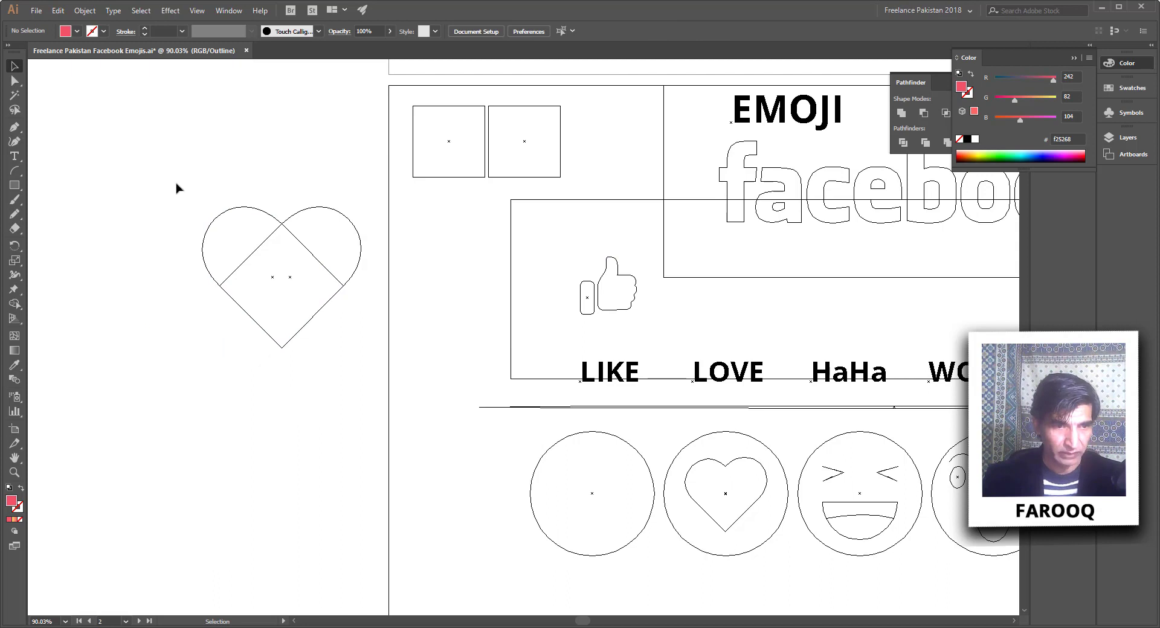
- Unite the two overlapping half-heart shapes into a single heart and return to the filled preview
{"action": "left_click_drag", "start_coordinate": [176, 183], "coordinate": [363, 366]}
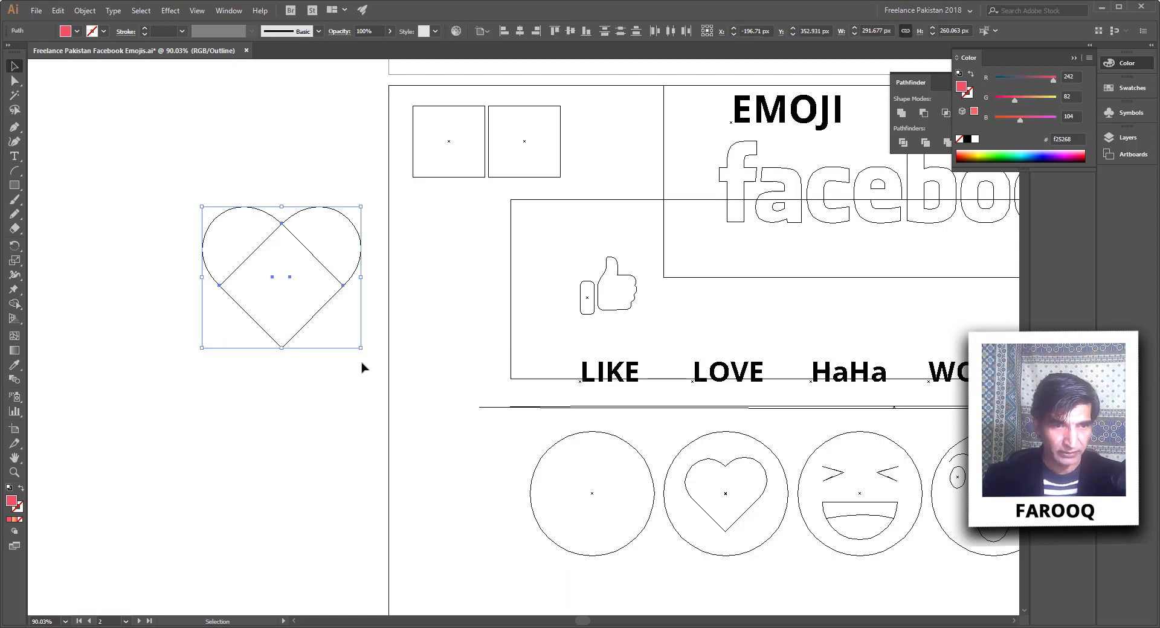
{"action": "left_click", "coordinate": [900, 117]}
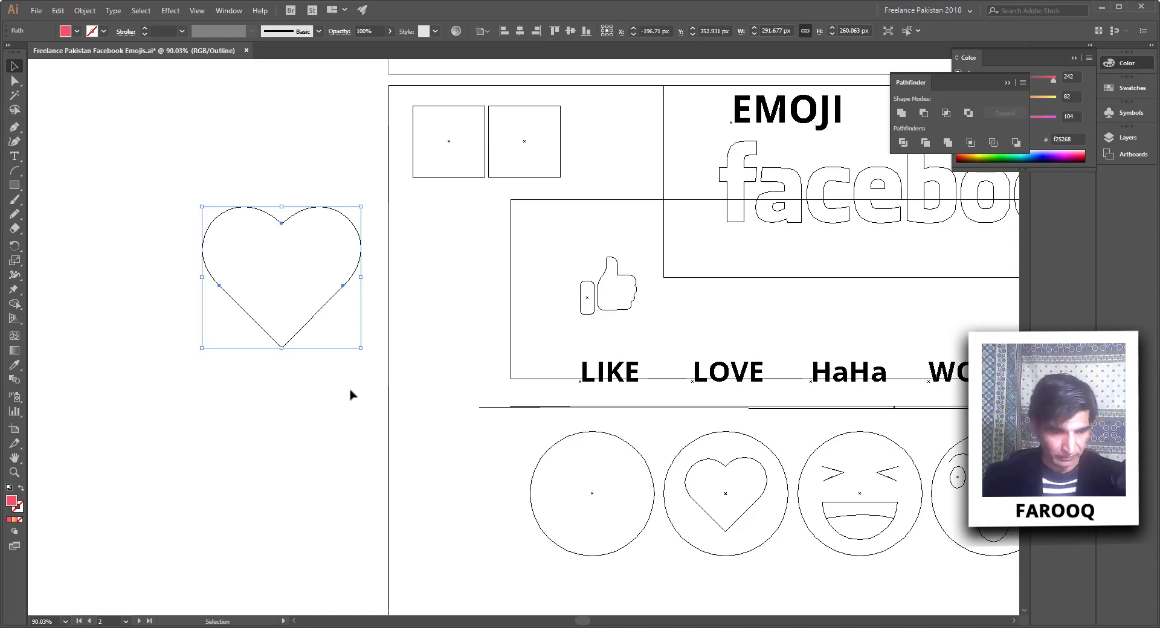
{"action": "key", "text": "a"}
{"action": "key", "text": "ctrl+y"}
{"action": "key", "text": "v"}
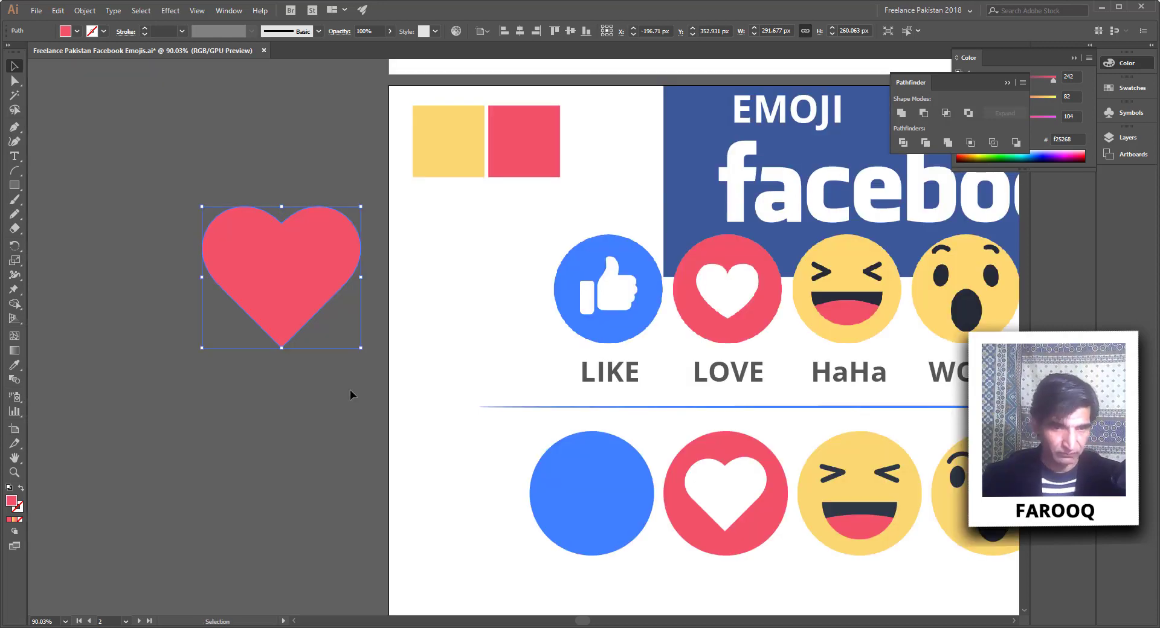
- Move the united red heart onto the artboard beside the reference row and scale it down
{"action": "left_click", "coordinate": [350, 391]}
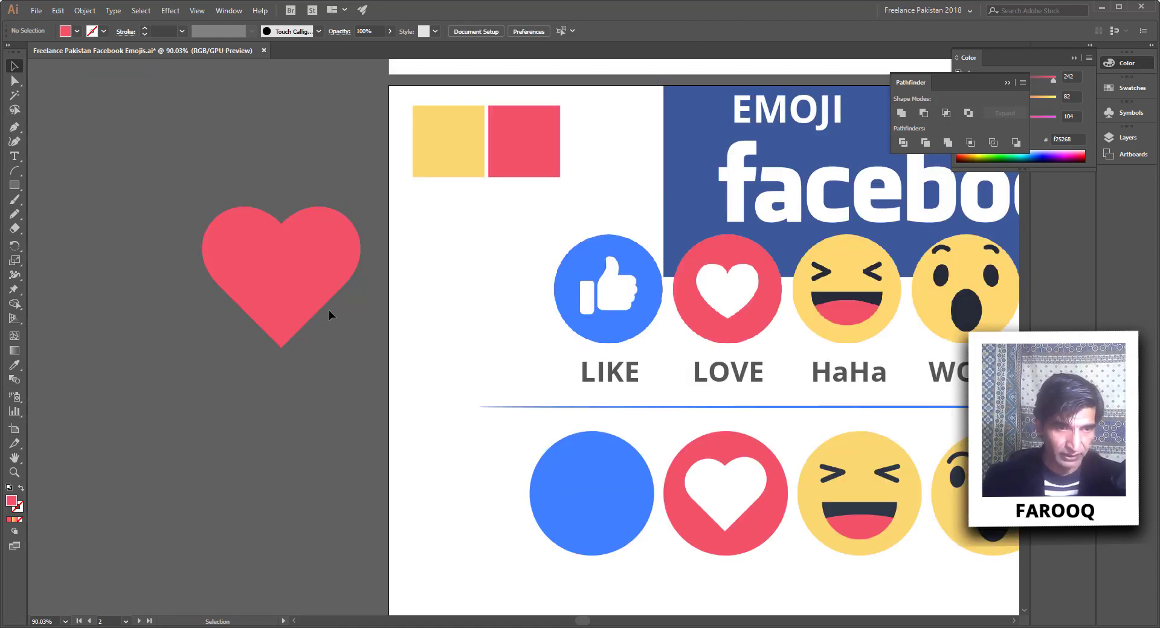
{"action": "left_click_drag", "start_coordinate": [320, 289], "coordinate": [444, 444]}
{"action": "left_click_drag", "start_coordinate": [486, 362], "coordinate": [439, 400]}
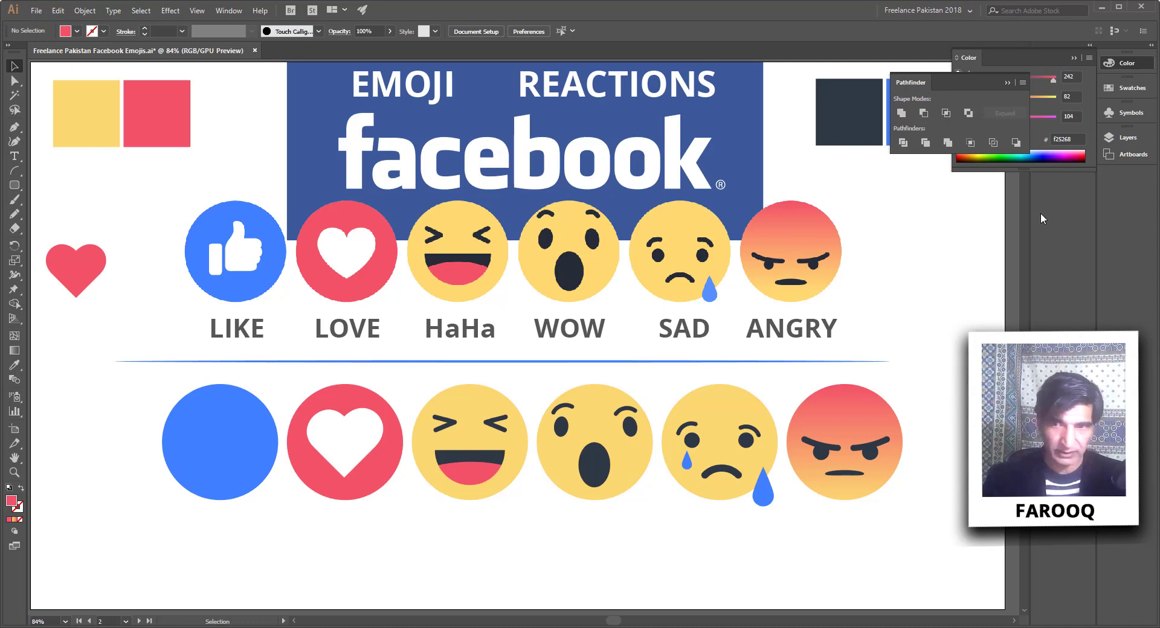
- Place an instance of the Facebook Like symbol on the plain blue circle and break its symbol link
{"action": "left_click", "coordinate": [1127, 113]}
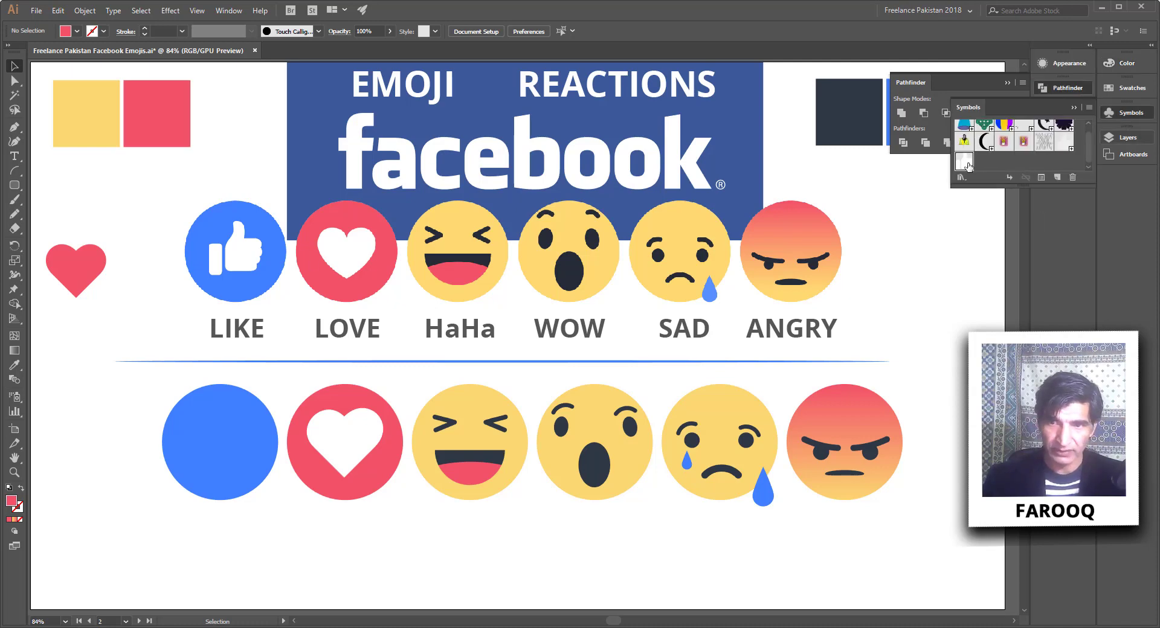
{"action": "left_click_drag", "start_coordinate": [963, 162], "coordinate": [217, 439]}
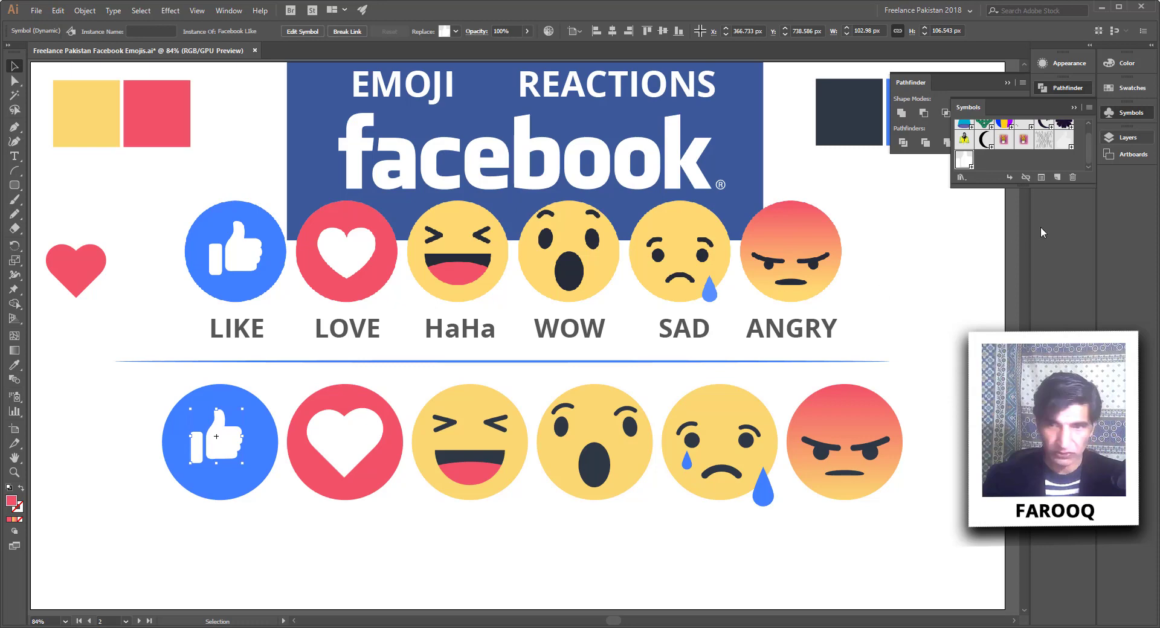
{"action": "left_click", "coordinate": [1025, 178]}
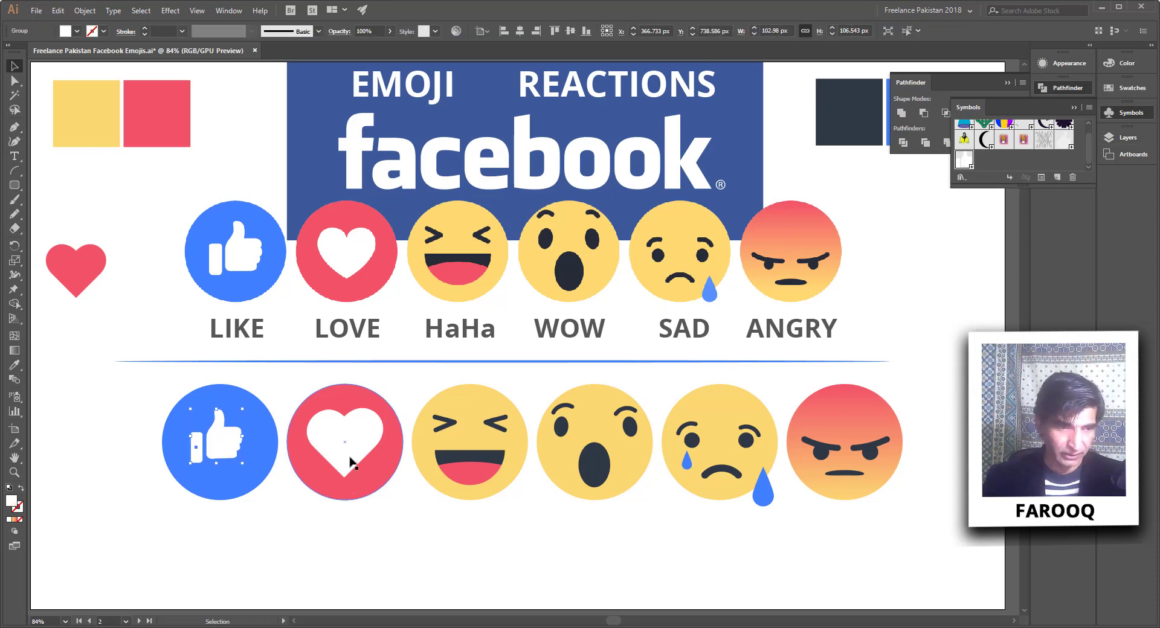
- Enlarge the white thumbs-up to about 126 × 130 px and nudge it to the centre of the blue circle
{"action": "left_click_drag", "start_coordinate": [243, 466], "coordinate": [228, 446]}
{"action": "left_click", "coordinate": [284, 513]}
{"action": "key", "text": "Down"}
{"action": "key", "text": "Down"}
{"action": "key", "text": "Down"}
{"action": "key", "text": "Down"}
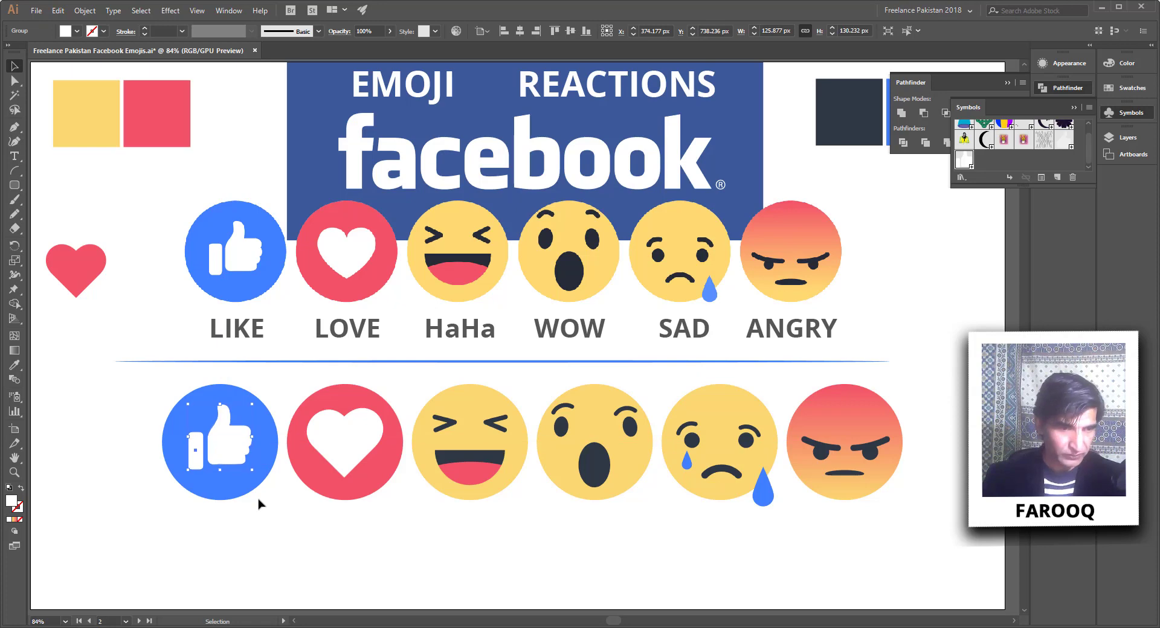
{"action": "key", "text": "Right"}
{"action": "left_click", "coordinate": [291, 540]}
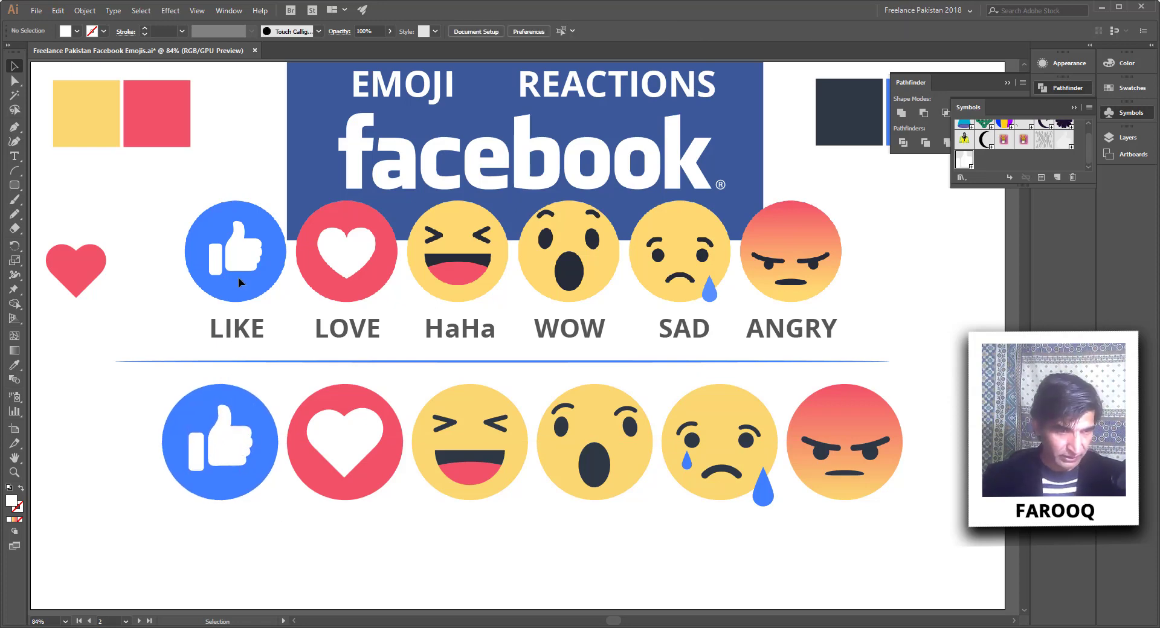
- Trace the reference Like hand with the Pen tool from the thumb's base, around the thumb and along the top of the fist
{"action": "key", "text": "ctrl+space"}
{"action": "left_click_drag", "start_coordinate": [224, 240], "coordinate": [492, 433]}
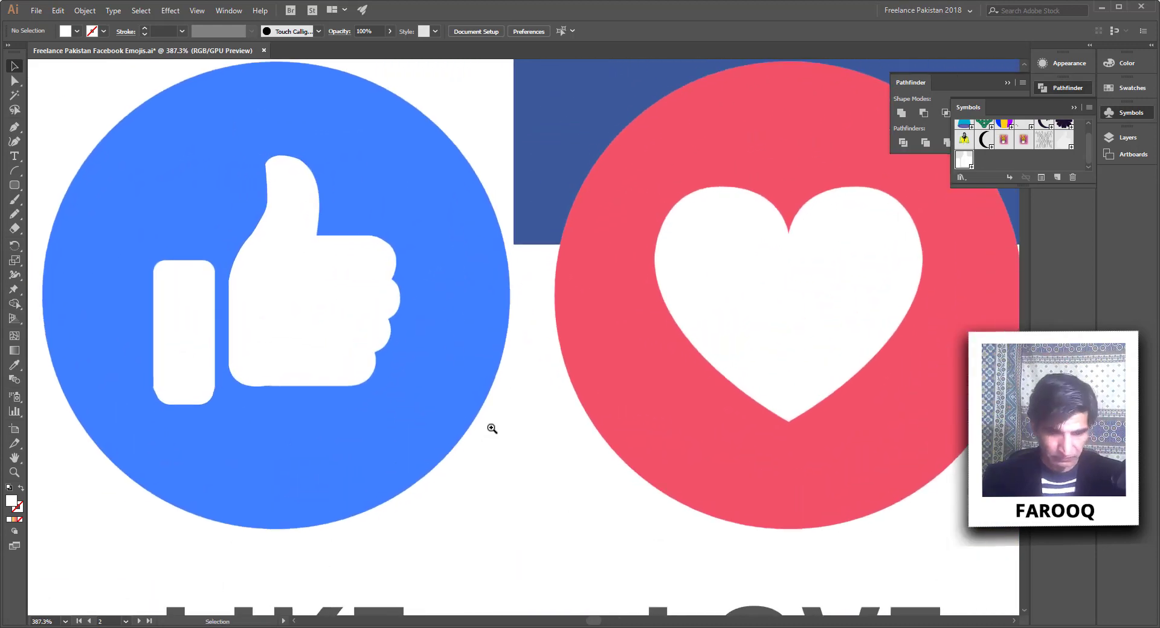
{"action": "key", "text": "p"}
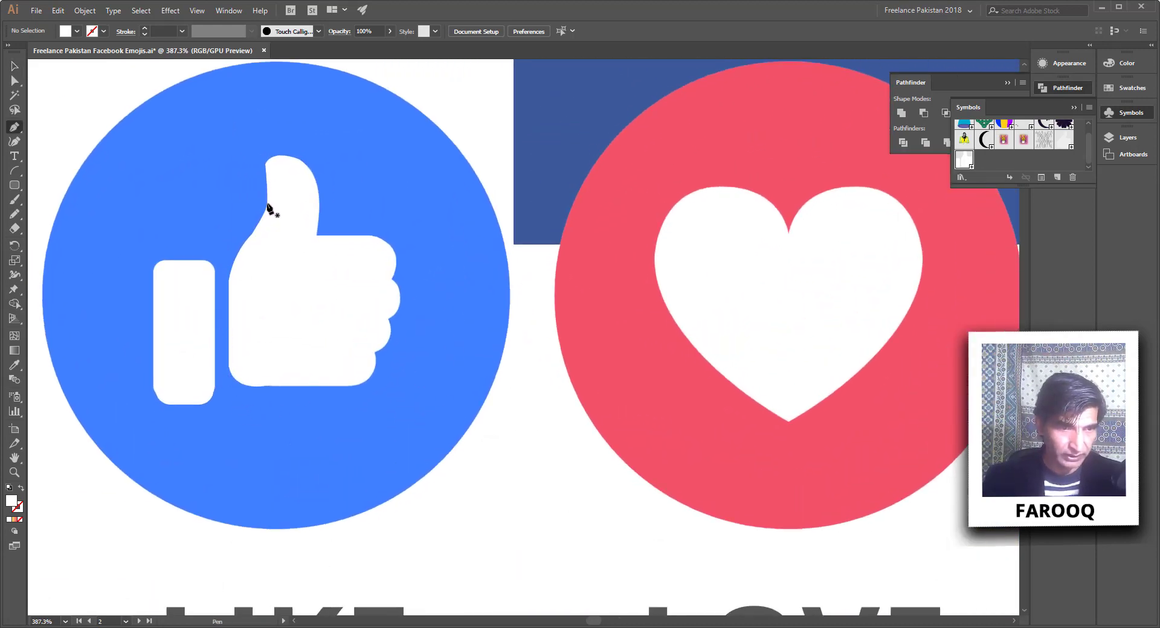
{"action": "left_click_drag", "start_coordinate": [267, 203], "coordinate": [320, 209]}
{"action": "left_click", "coordinate": [263, 164]}
{"action": "left_click", "coordinate": [315, 224]}
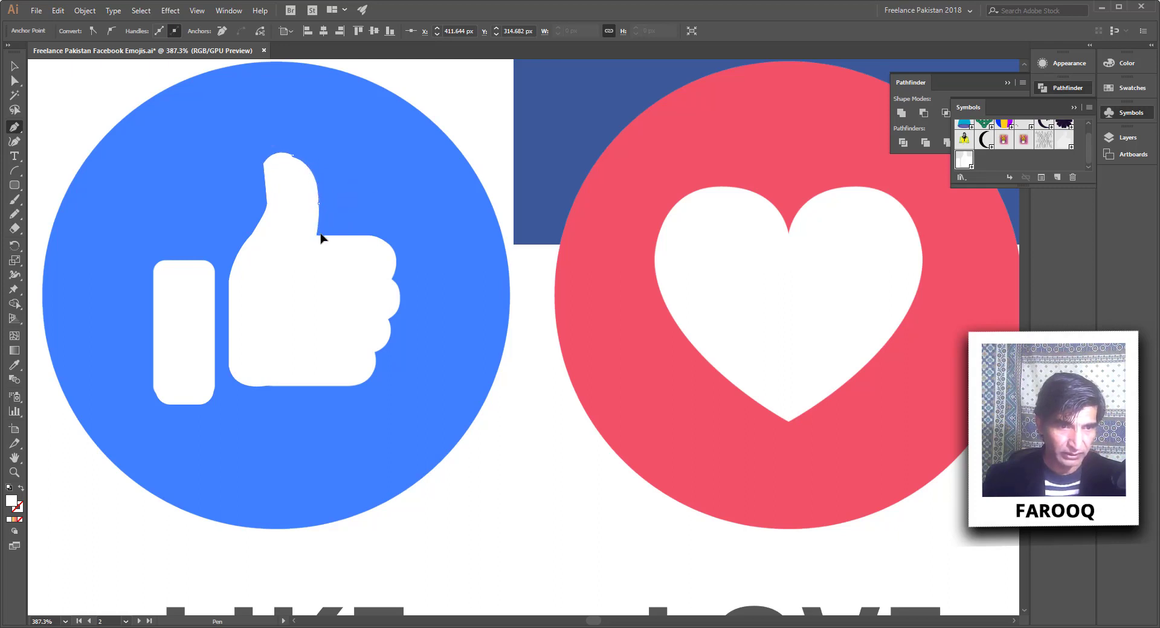
{"action": "left_click", "coordinate": [316, 234]}
{"action": "left_click", "coordinate": [372, 235]}
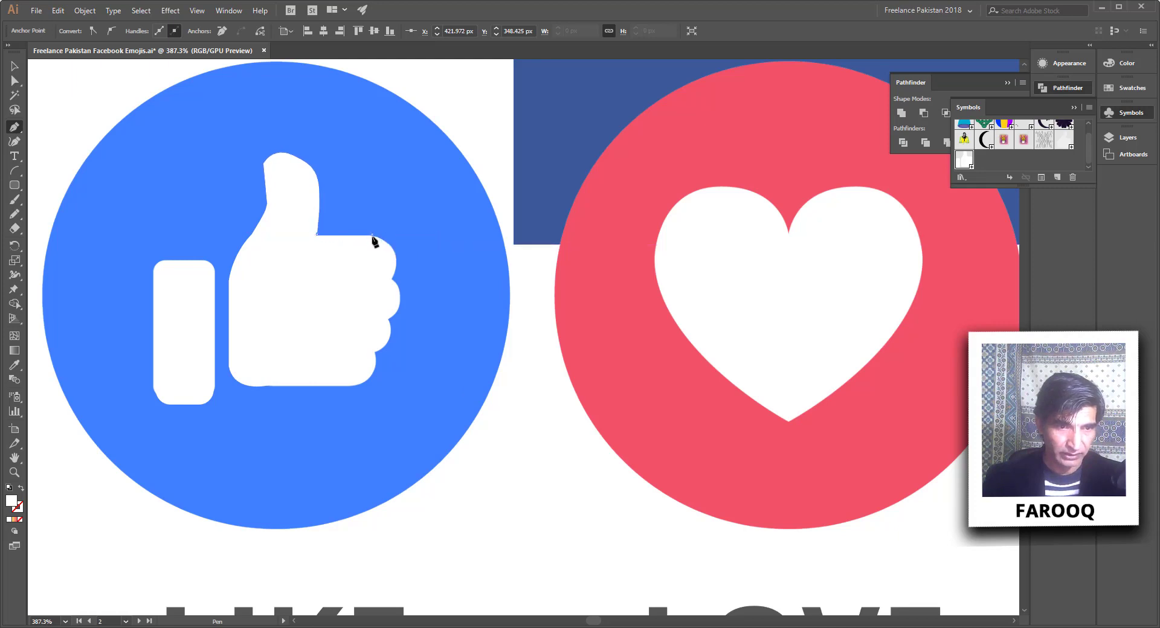
- Continue the hand path around the finger bumps, lower edge and back of the hand, closing it at the starting anchor
{"action": "left_click", "coordinate": [393, 279]}
{"action": "left_click", "coordinate": [374, 313]}
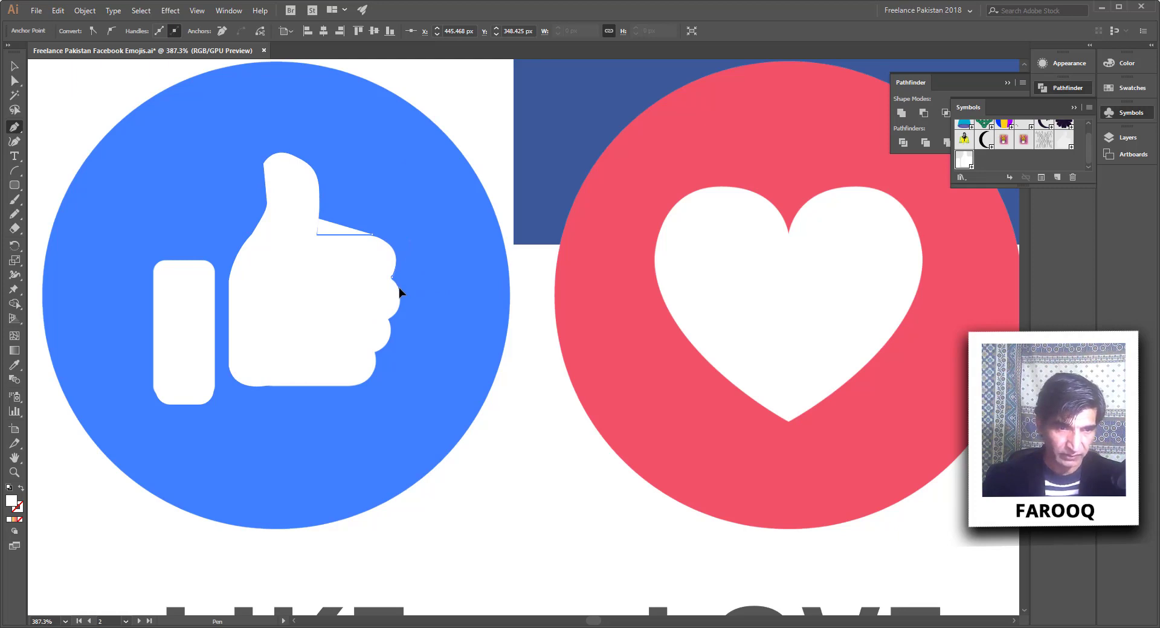
{"action": "left_click_drag", "start_coordinate": [390, 318], "coordinate": [367, 356]}
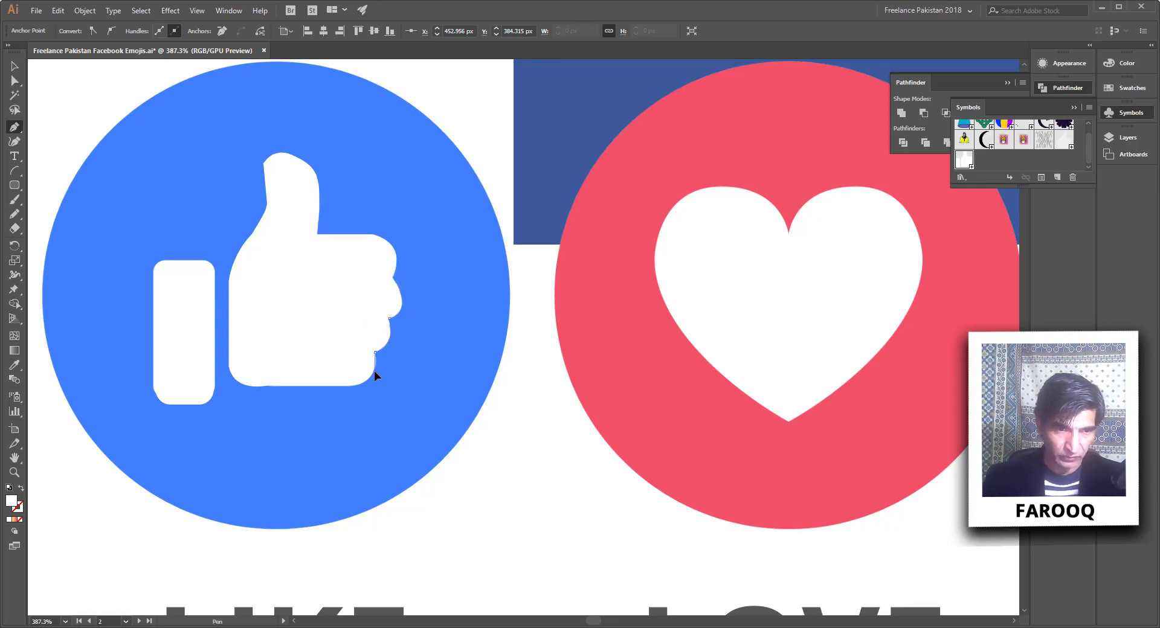
{"action": "left_click_drag", "start_coordinate": [353, 387], "coordinate": [329, 386]}
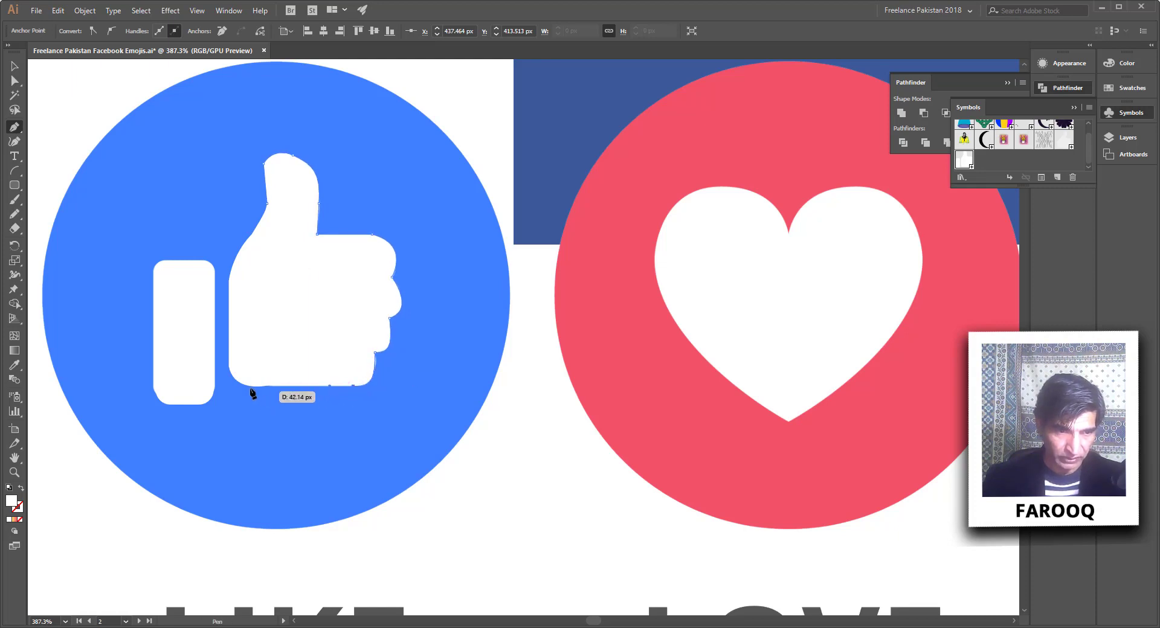
{"action": "left_click_drag", "start_coordinate": [248, 387], "coordinate": [229, 331]}
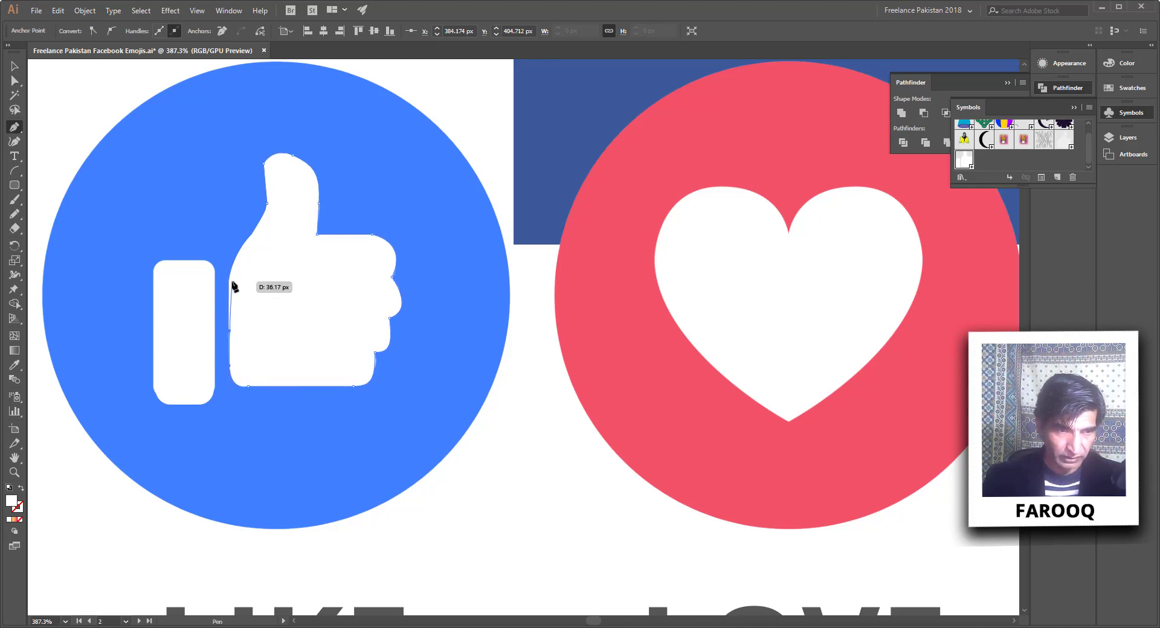
{"action": "left_click", "coordinate": [229, 281]}
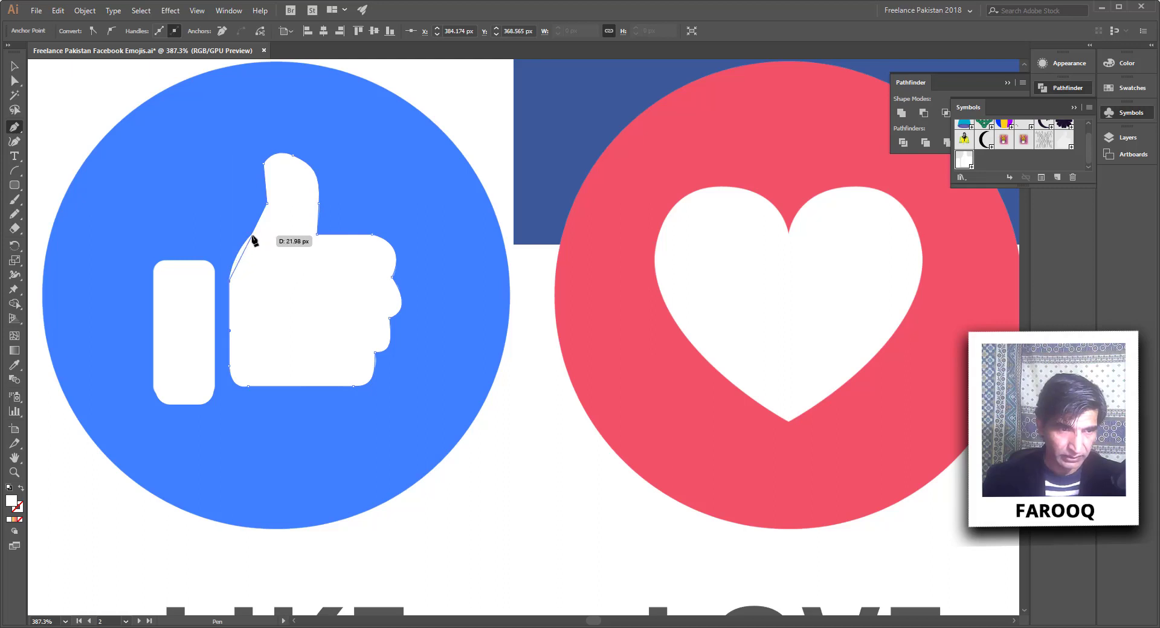
{"action": "left_click_drag", "start_coordinate": [251, 235], "coordinate": [274, 215]}
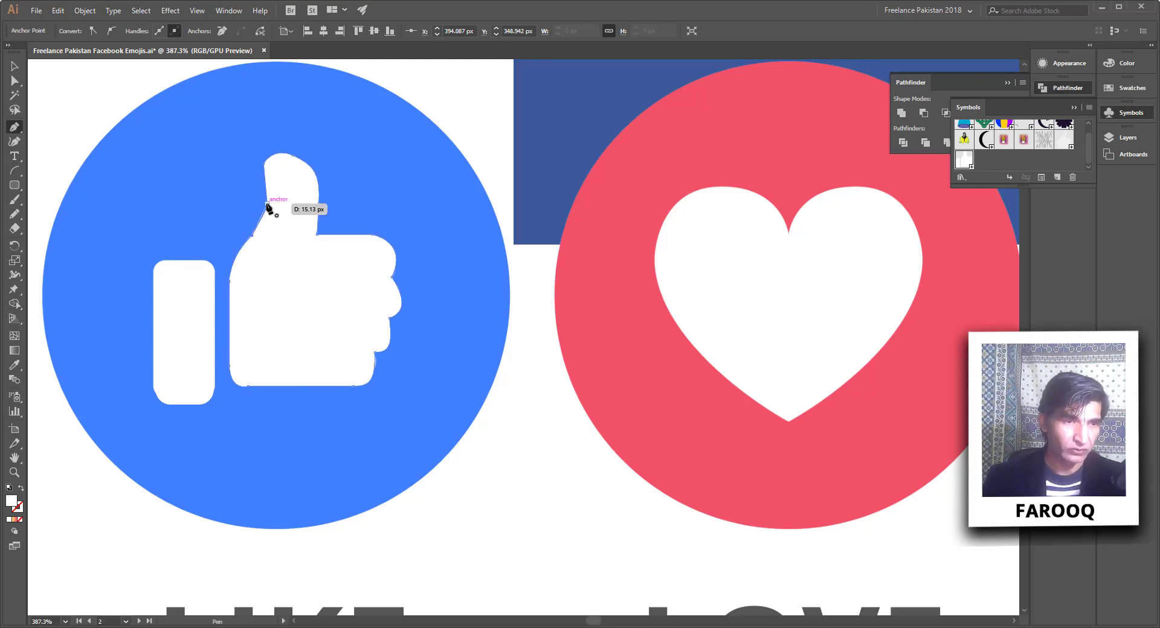
{"action": "left_click", "coordinate": [267, 204]}
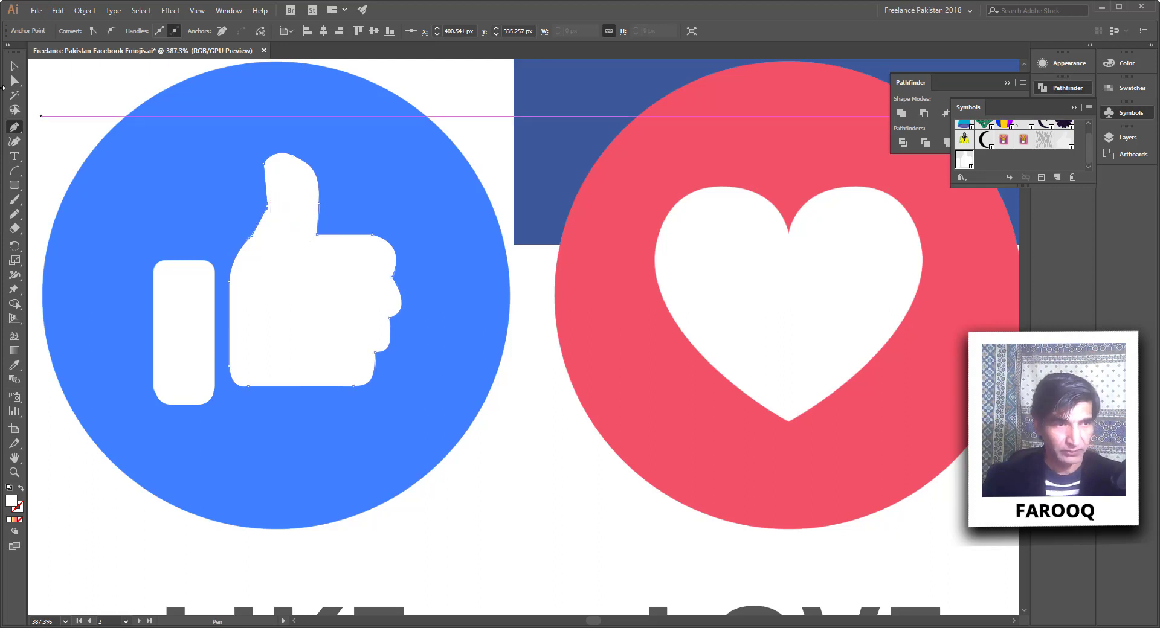
- Move the traced white hand off the Like reference onto the Love reference and deselect it
{"action": "left_click", "coordinate": [14, 66]}
{"action": "mouse_move", "coordinate": [308, 302]}
{"action": "left_mouse_down"}
{"action": "mouse_move", "coordinate": [553, 201]}
{"action": "mouse_move", "coordinate": [569, 207]}
{"action": "mouse_move", "coordinate": [617, 289]}
{"action": "left_mouse_up"}
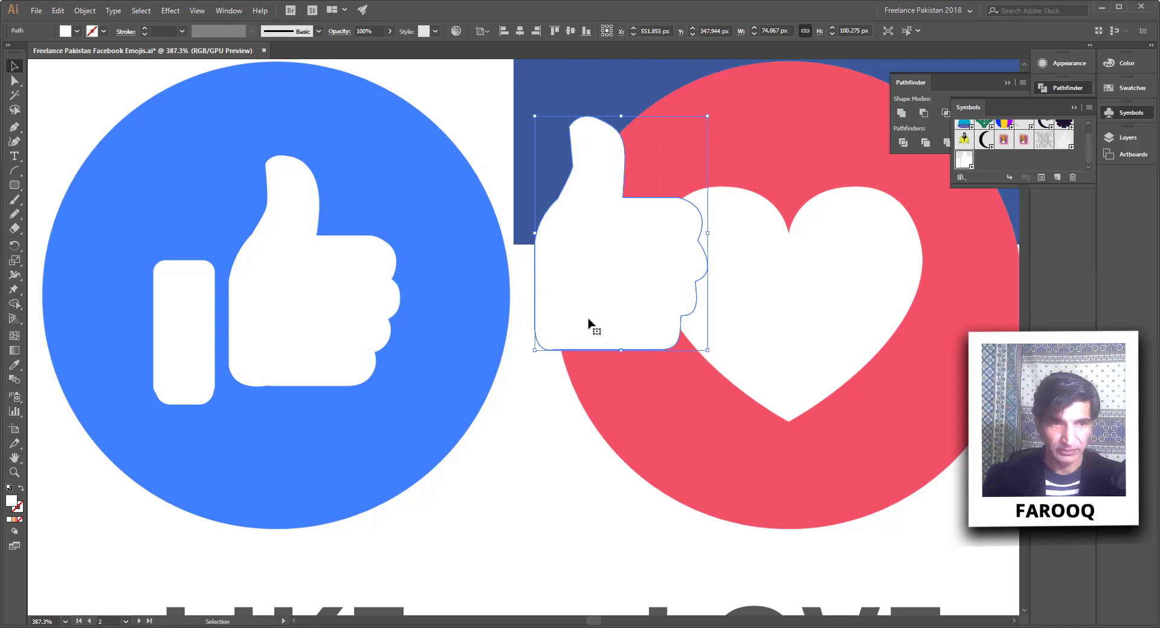
{"action": "left_click", "coordinate": [169, 302]}
- Start a rounded rectangle for the cuff of the Like hand
{"action": "left_click", "coordinate": [15, 184]}
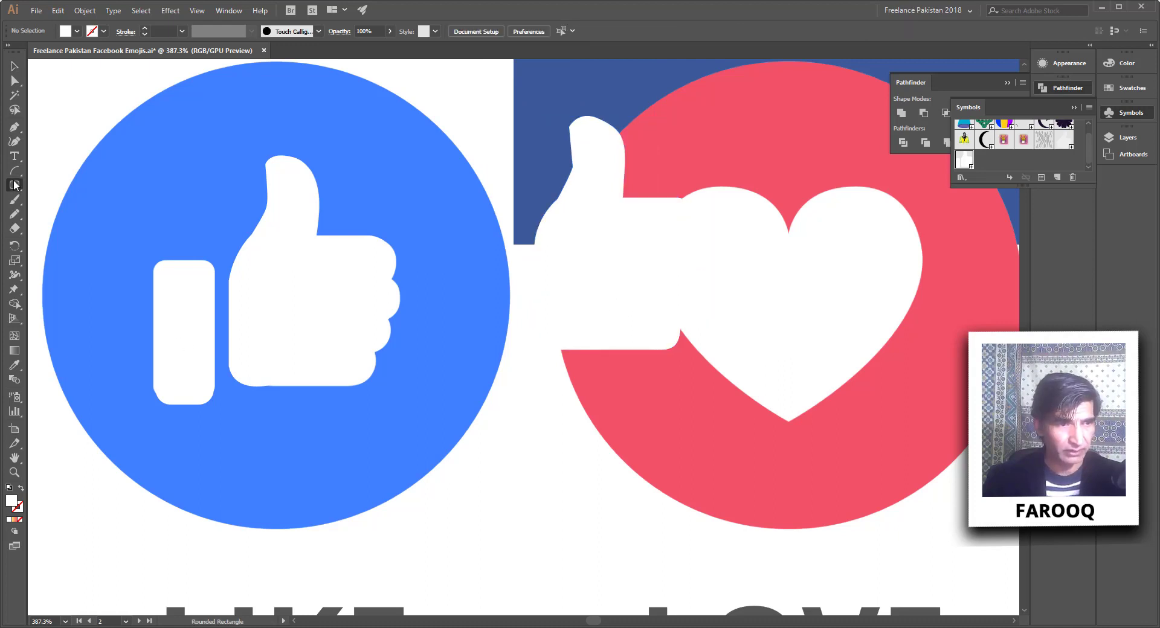